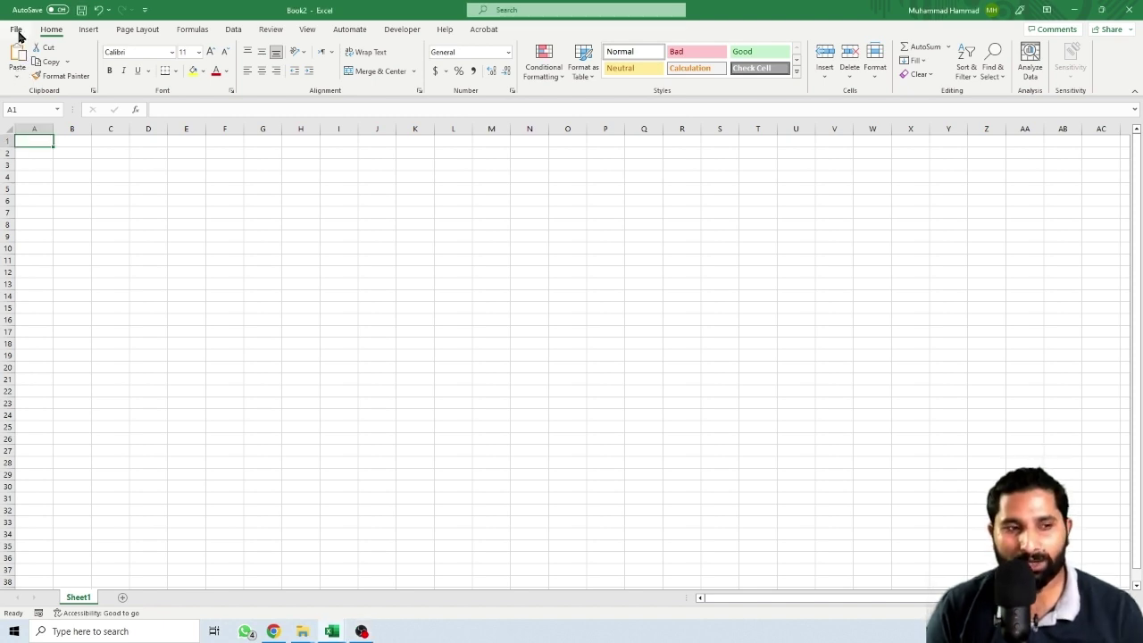
# Browse the File page and each ribbon tab from Insert to Help, ending back on Home.
pyautogui.click(17, 31)
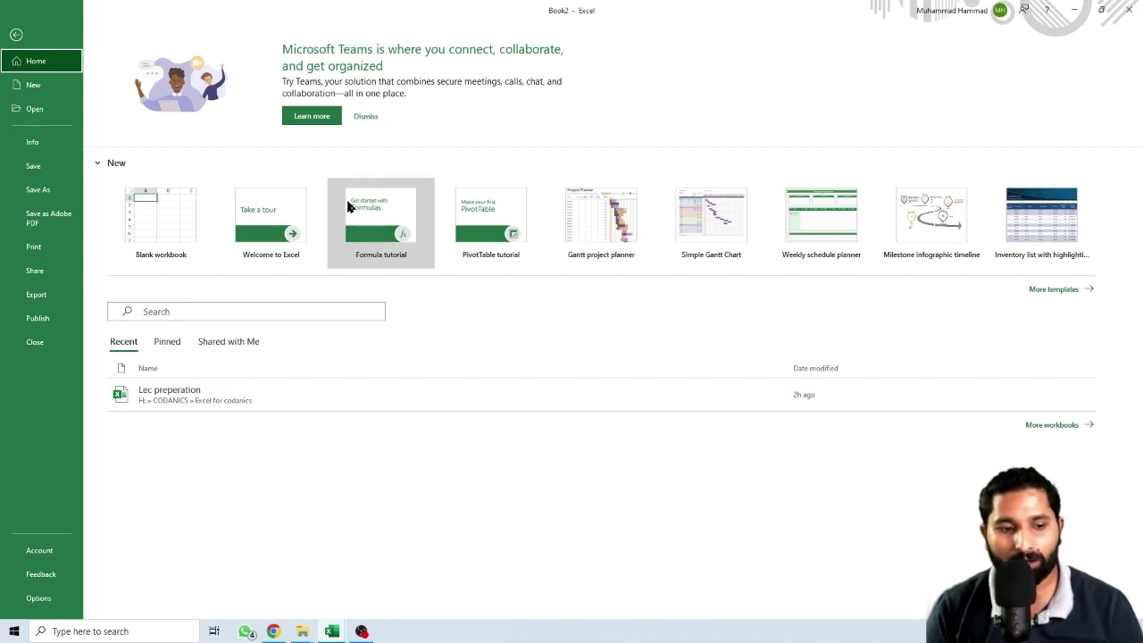
pyautogui.click(16, 34)
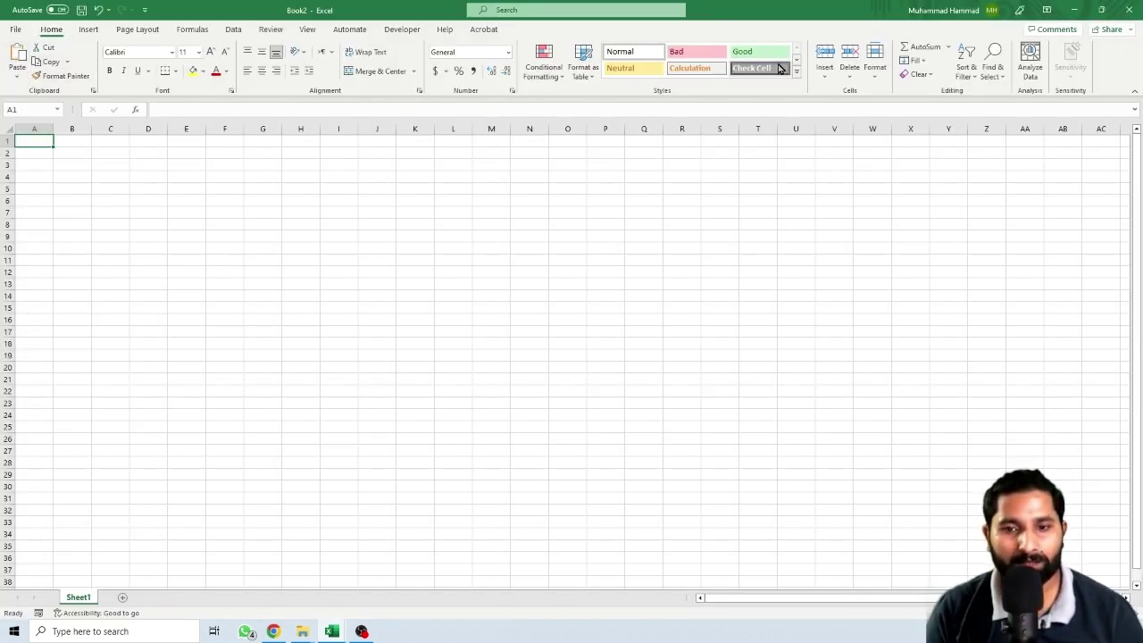
pyautogui.click(87, 30)
pyautogui.click(132, 30)
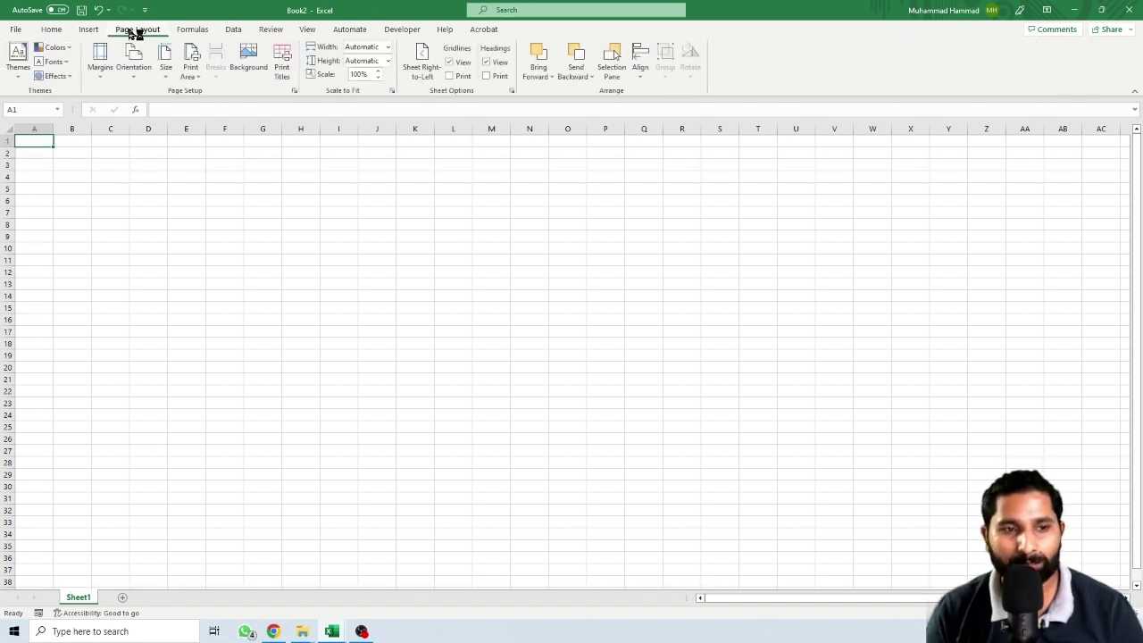
pyautogui.click(192, 29)
pyautogui.click(233, 30)
pyautogui.click(268, 29)
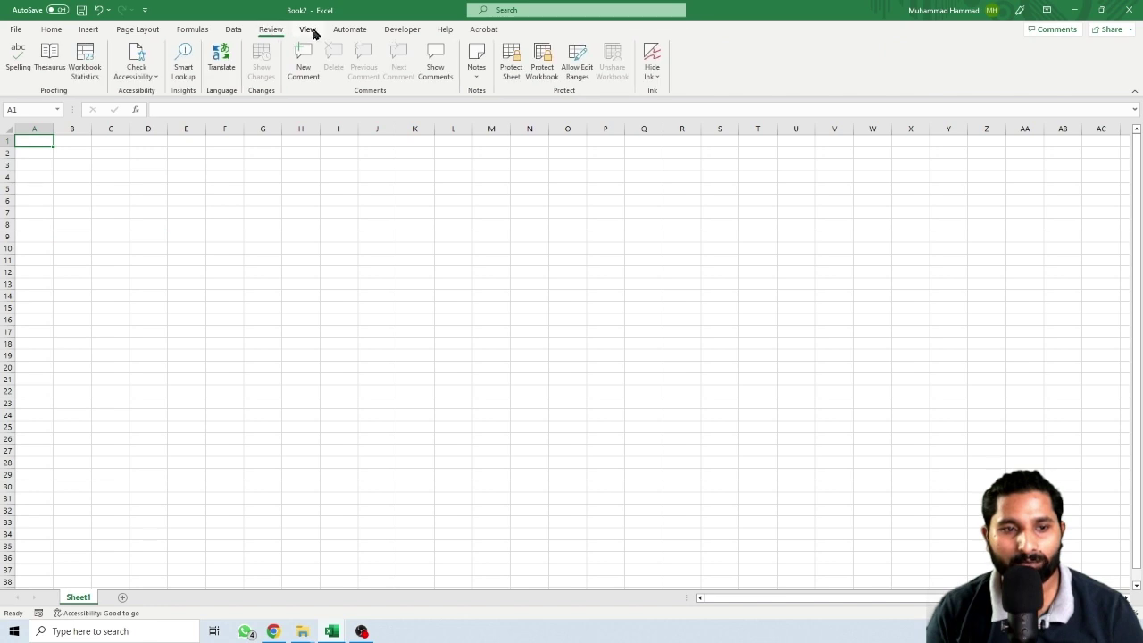
pyautogui.click(308, 29)
pyautogui.click(347, 29)
pyautogui.click(390, 31)
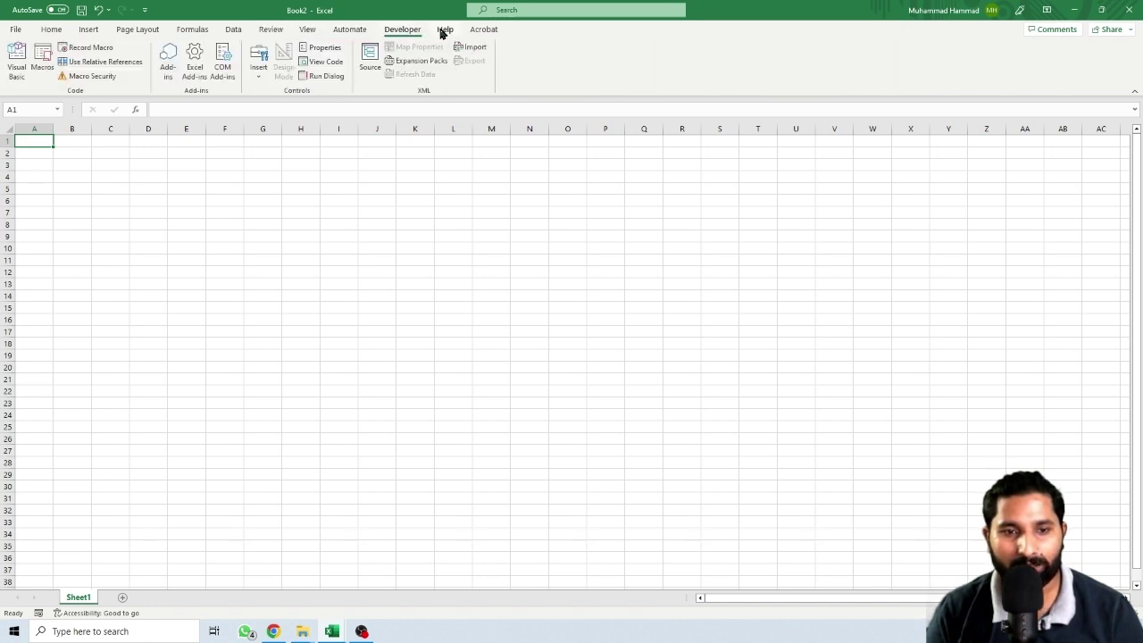
pyautogui.click(443, 30)
pyautogui.click(46, 30)
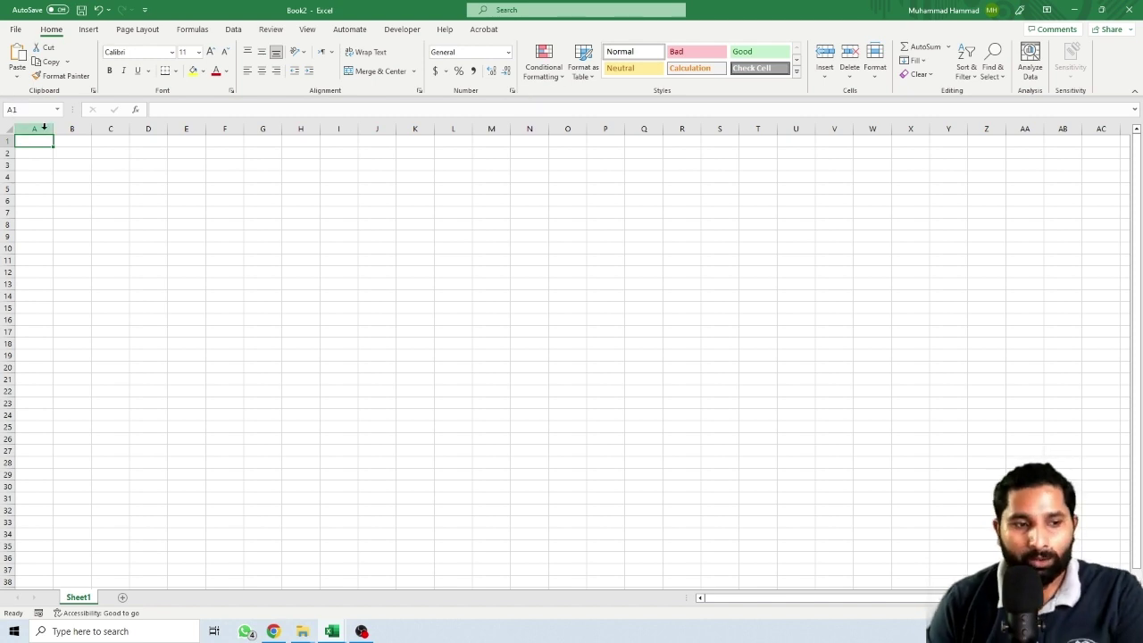
# Zoom the sheet to about 200%, then select A1:G1, row 1 and column A.
pyautogui.keyDown('ctrl'); pyautogui.scroll(3, 105, 169); pyautogui.keyUp('ctrl')
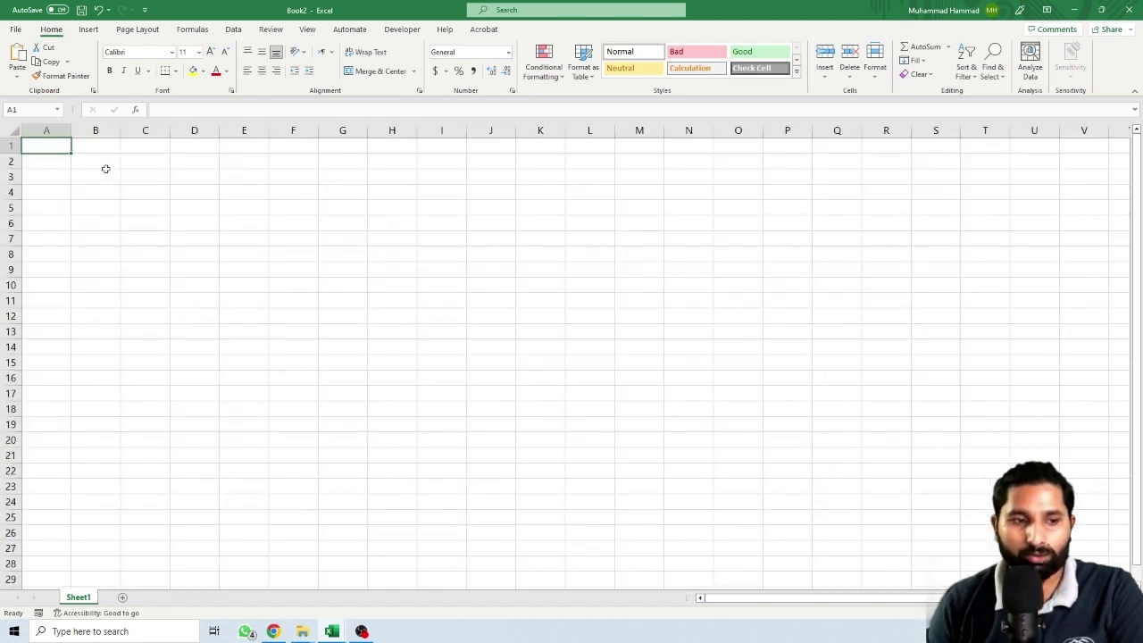
pyautogui.keyDown('ctrl'); pyautogui.scroll(3, 106, 172); pyautogui.keyUp('ctrl')
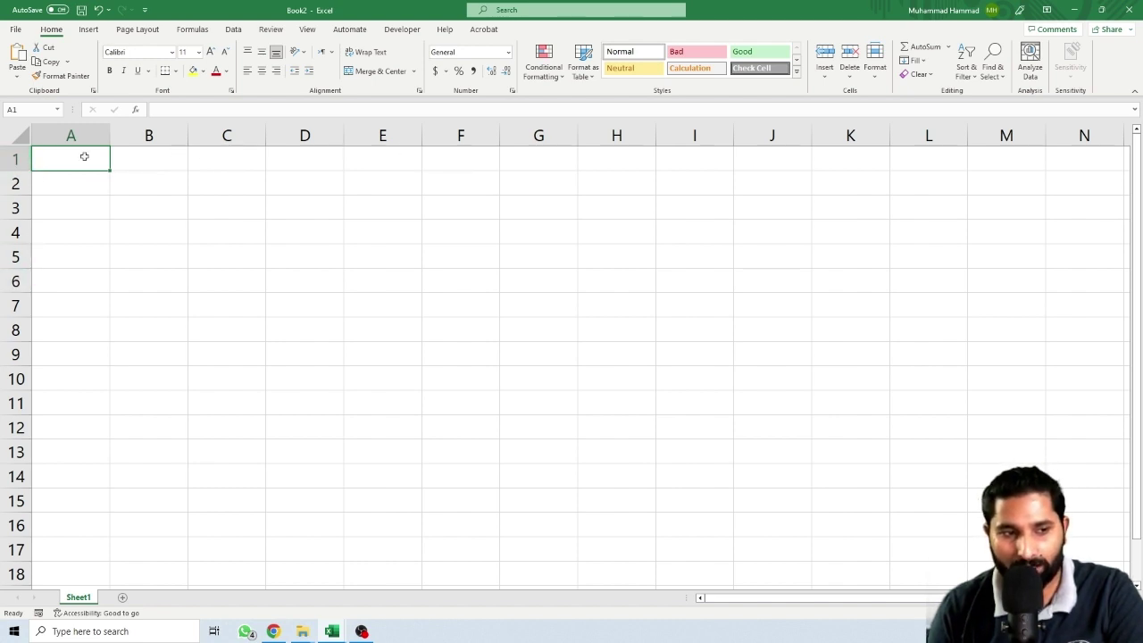
pyautogui.moveTo(84, 157); pyautogui.dragTo(538, 158)
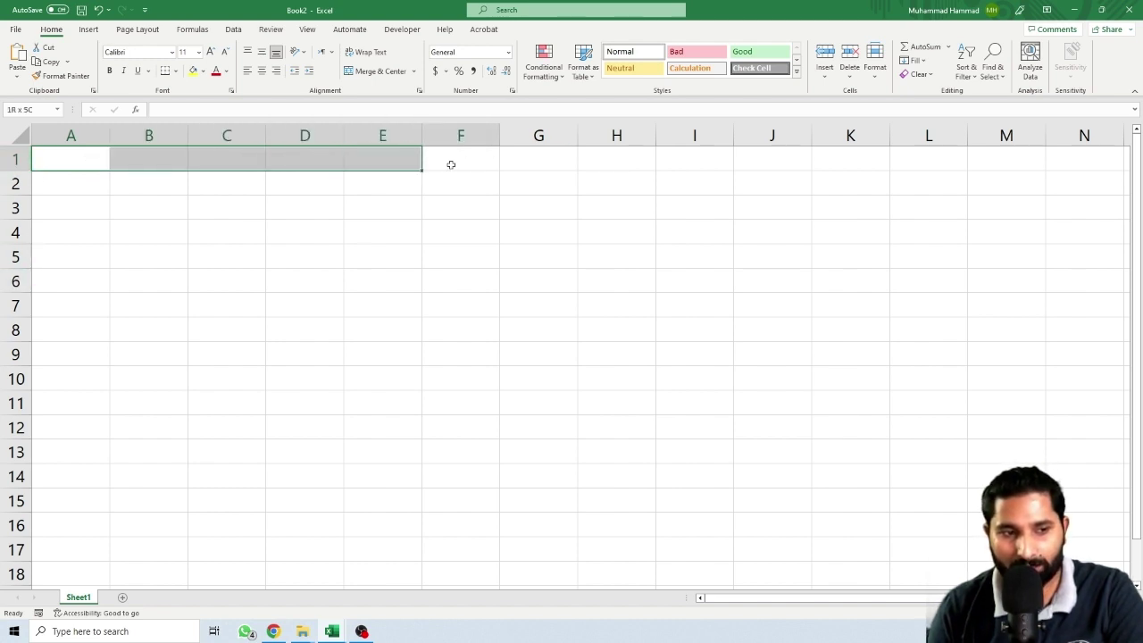
pyautogui.click(12, 158)
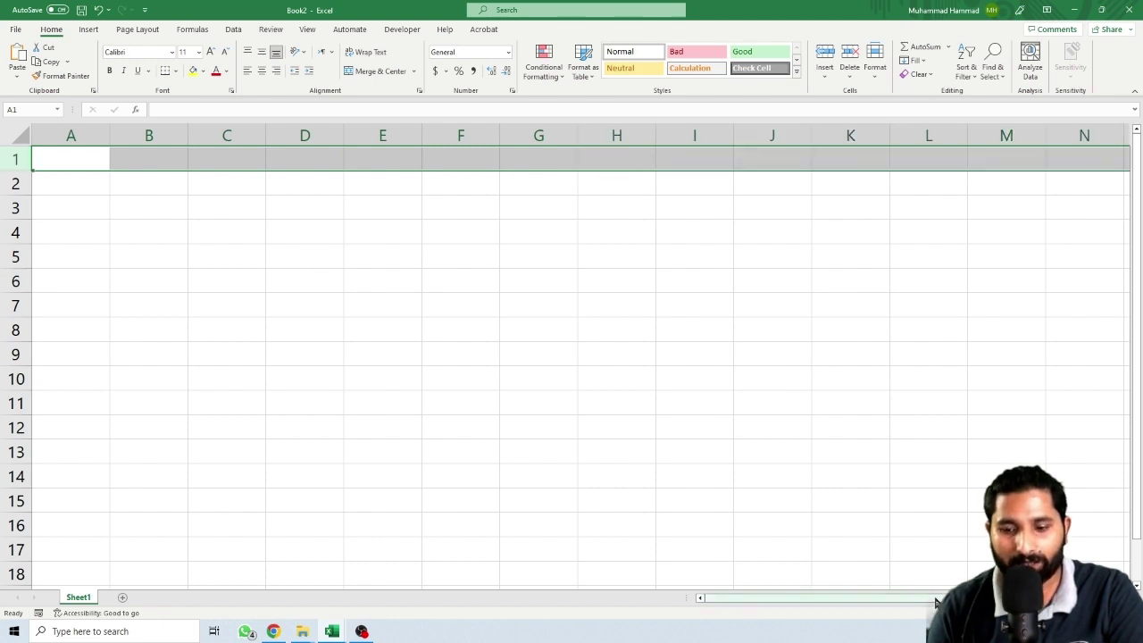
pyautogui.moveTo(920, 597)
pyautogui.mouseDown()
pyautogui.moveTo(933, 597)
pyautogui.moveTo(745, 566)
pyautogui.mouseUp()
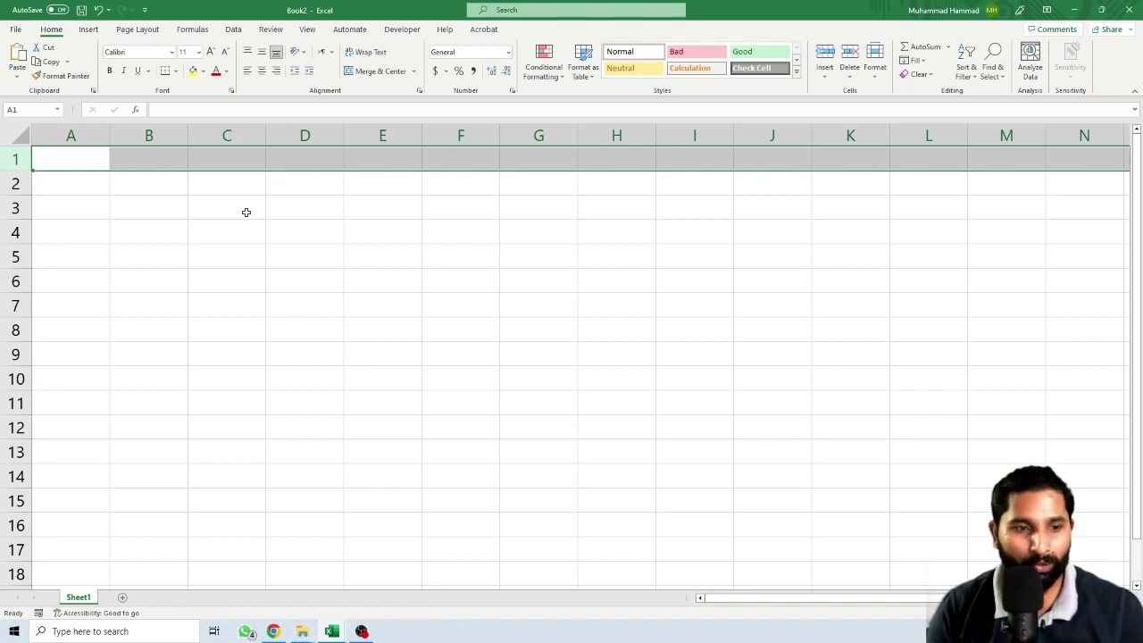
pyautogui.click(76, 126)
# Scroll down through the magnified worksheet and back up to the top.
pyautogui.scroll(-5, 65, 187)
pyautogui.scroll(-8, 66, 187)
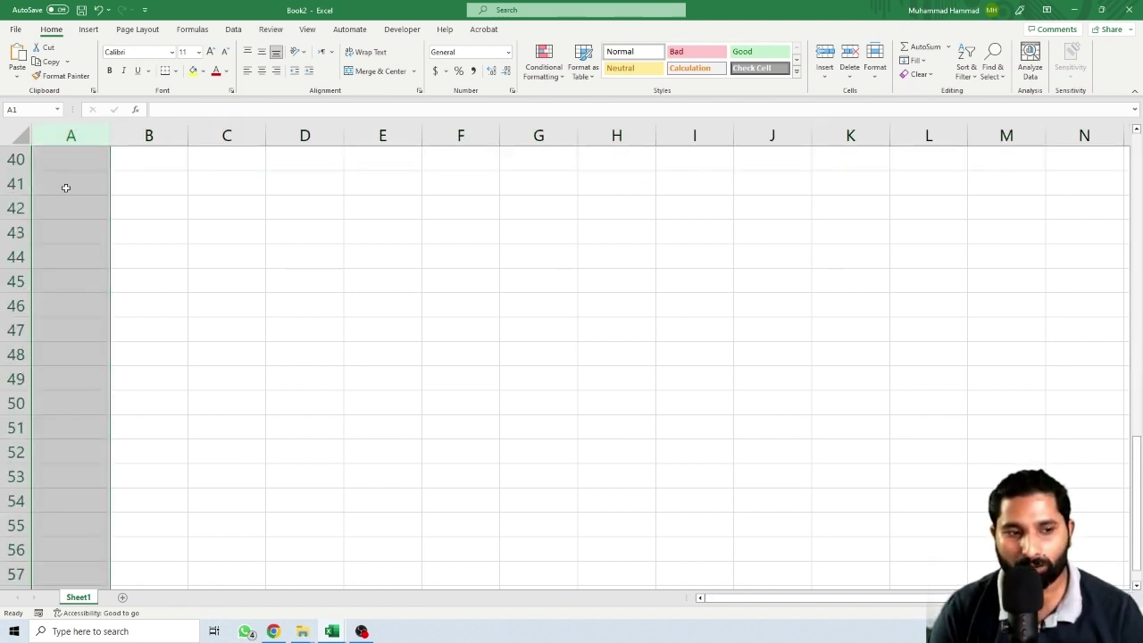
pyautogui.scroll(-8, 65, 187)
pyautogui.scroll(-4, 66, 187)
pyautogui.scroll(-3, 65, 187)
pyautogui.scroll(-2, 66, 187)
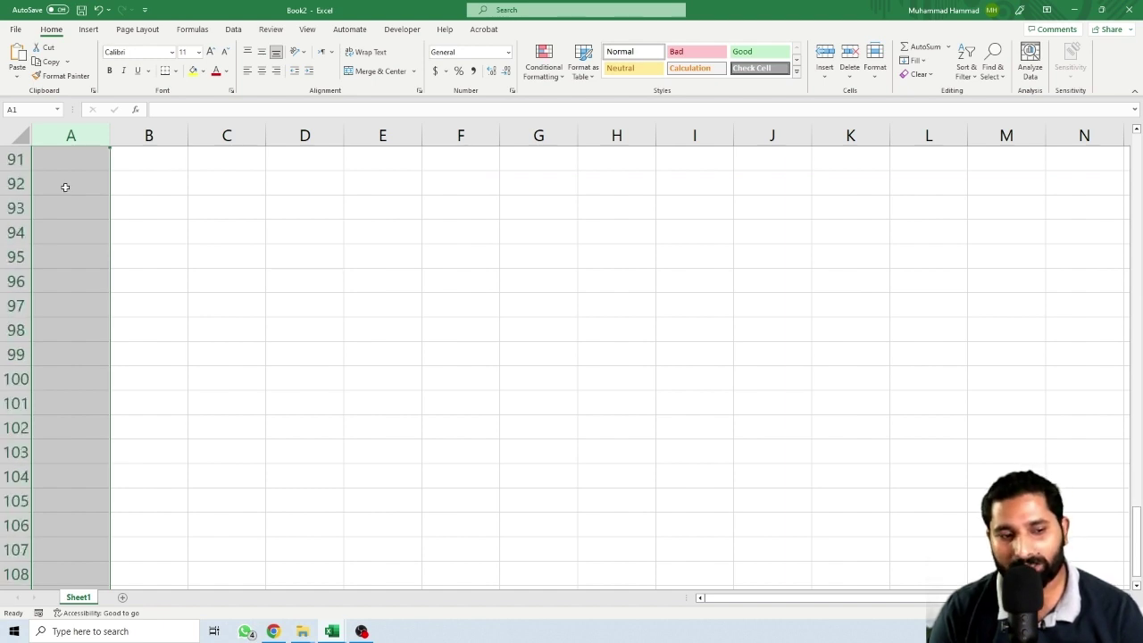
pyautogui.scroll(5, 65, 186)
pyautogui.scroll(4, 65, 187)
pyautogui.scroll(4, 66, 187)
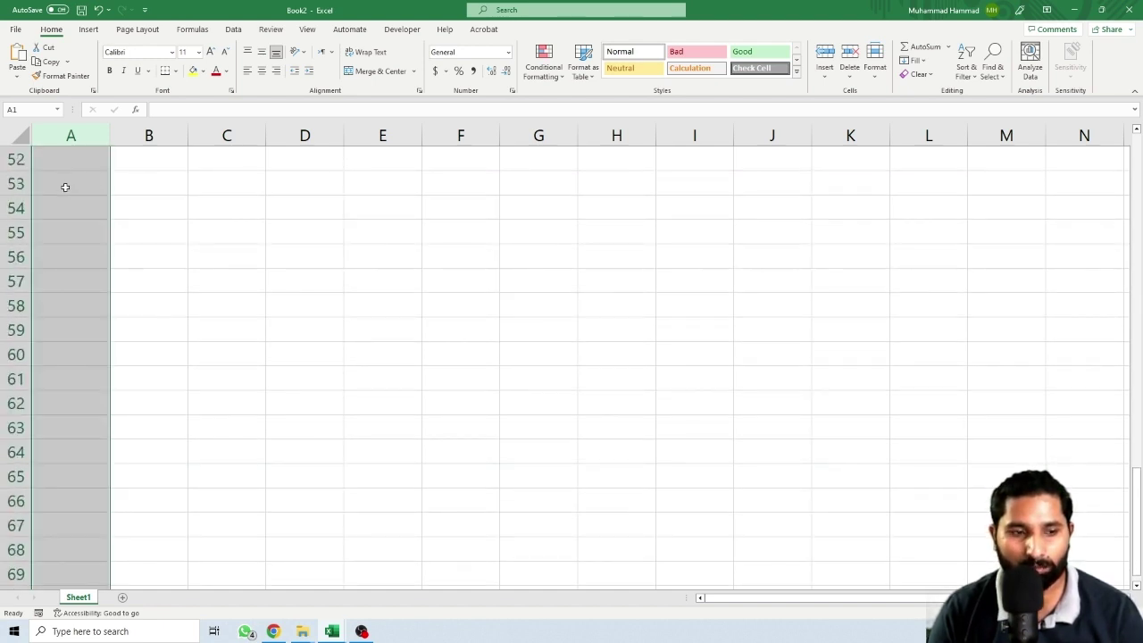
pyautogui.scroll(5, 65, 187)
pyautogui.scroll(1, 66, 187)
pyautogui.click(136, 179)
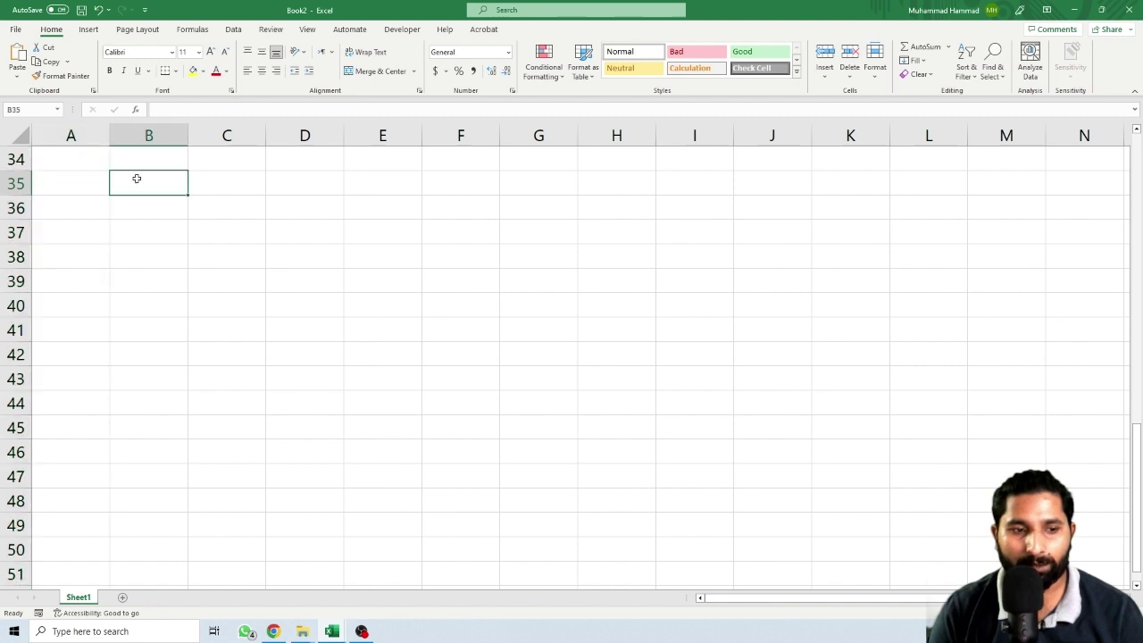
pyautogui.click(209, 184)
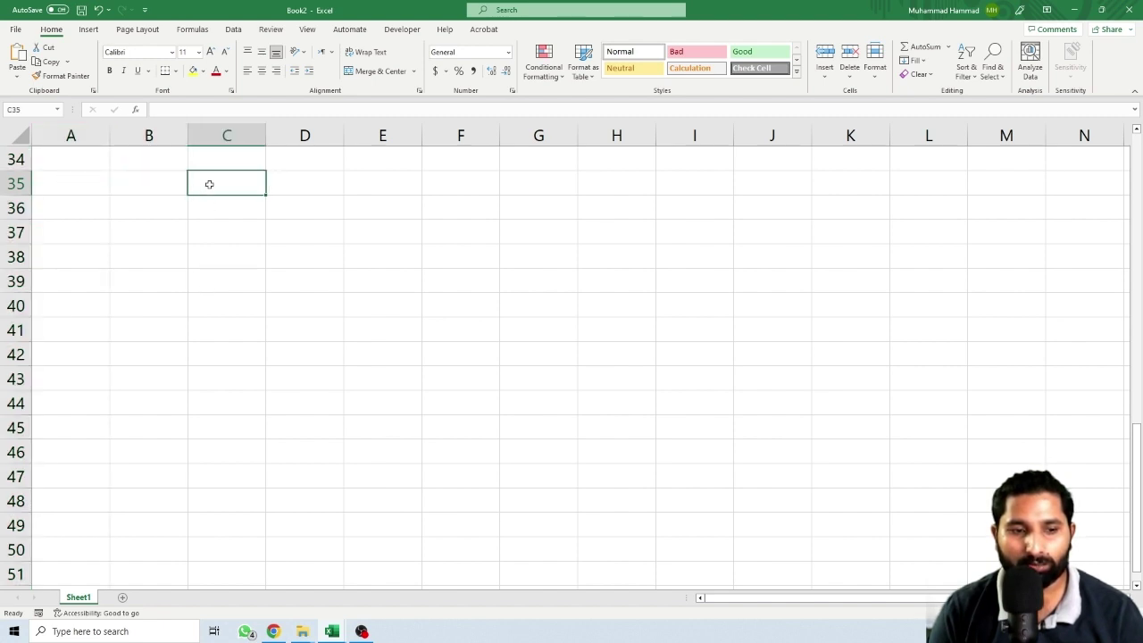
pyautogui.click(315, 193)
pyautogui.click(390, 194)
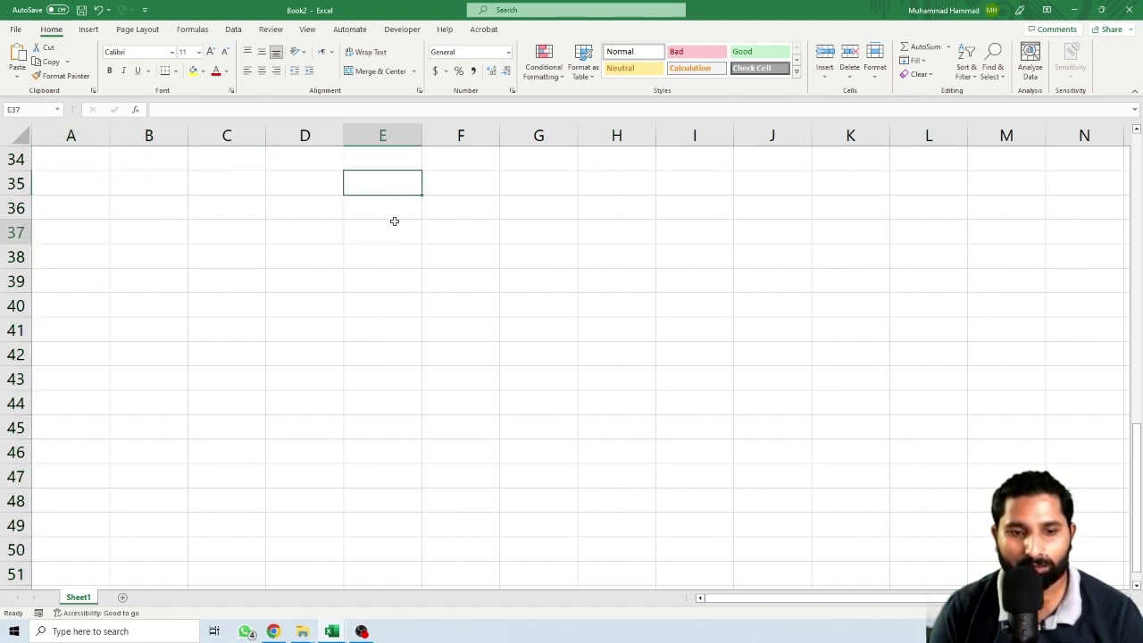
pyautogui.click(393, 223)
pyautogui.click(301, 183)
pyautogui.click(301, 206)
pyautogui.click(246, 186)
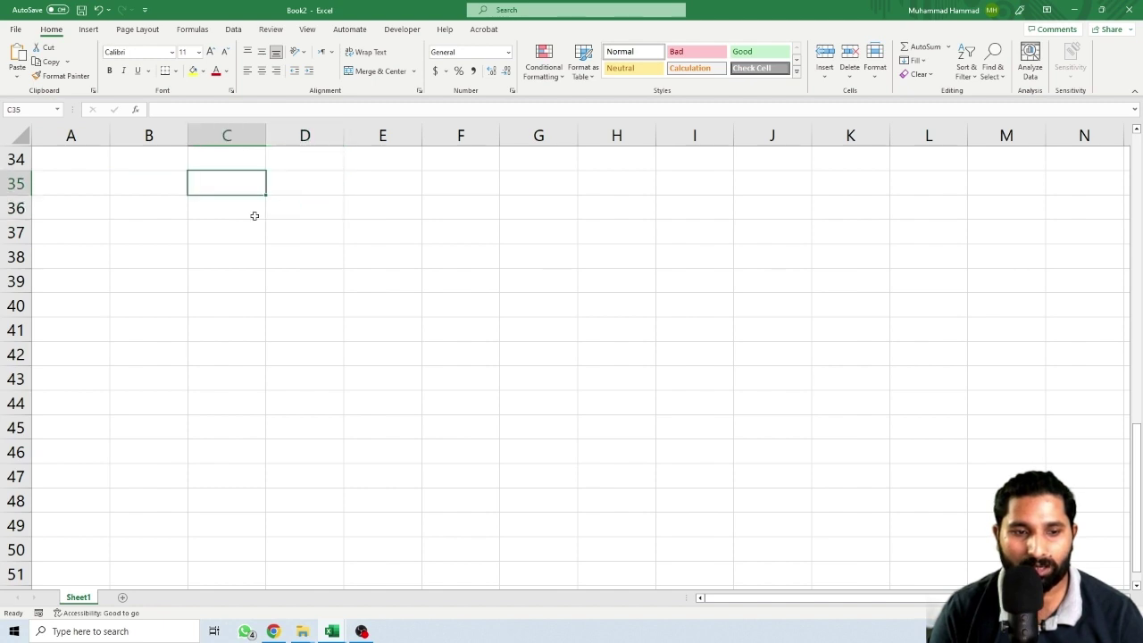
pyautogui.click(256, 212)
pyautogui.click(176, 187)
pyautogui.click(167, 211)
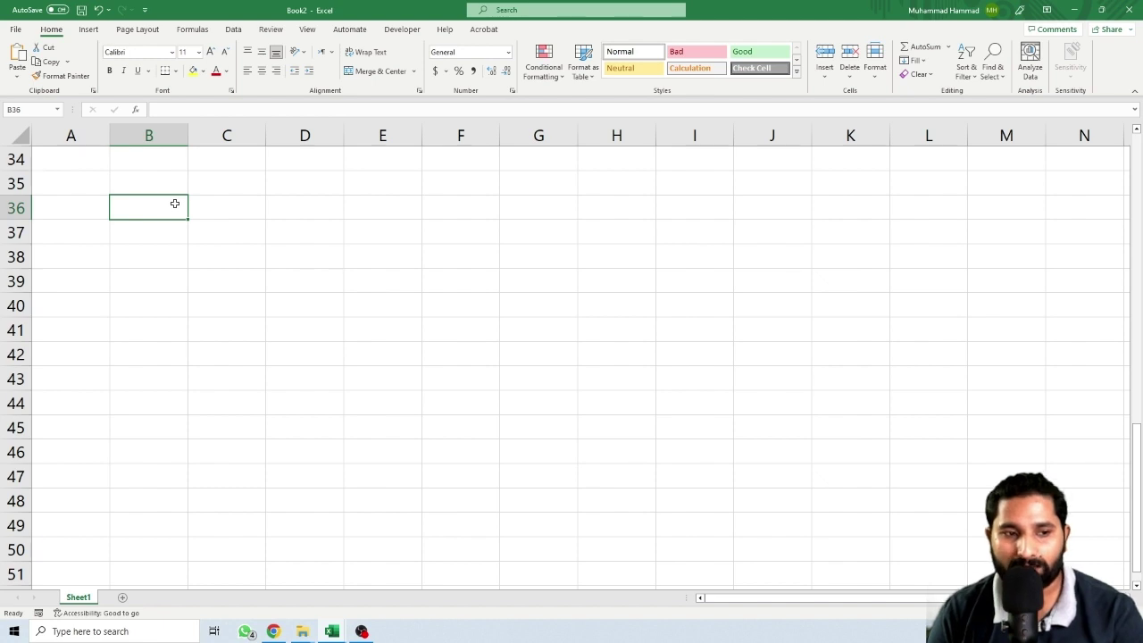
pyautogui.click(53, 111)
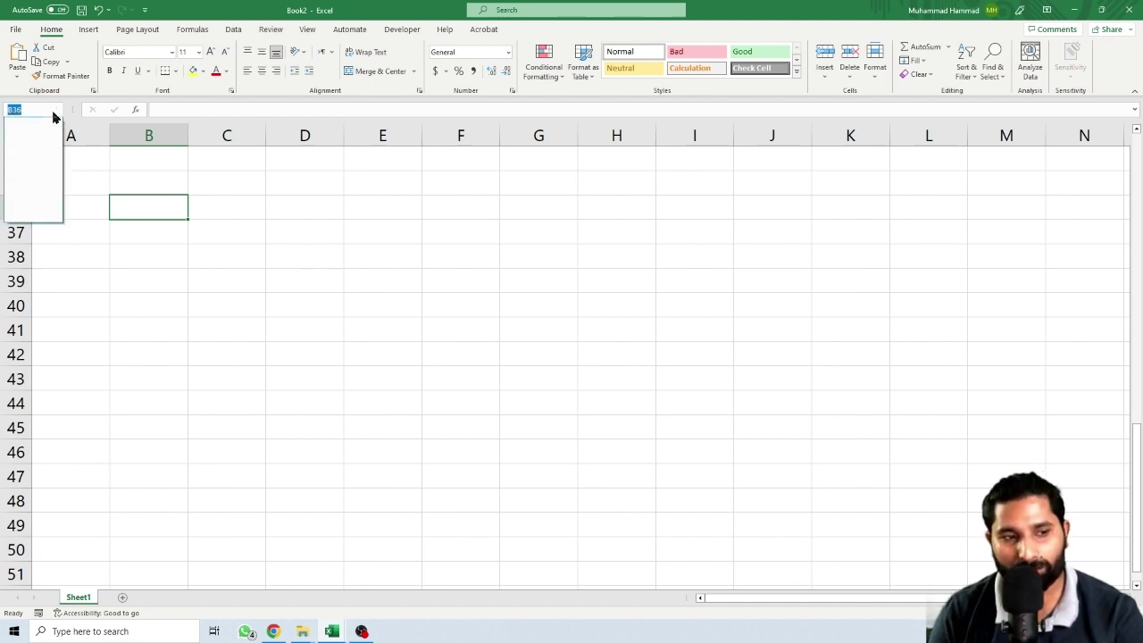
pyautogui.click(54, 112)
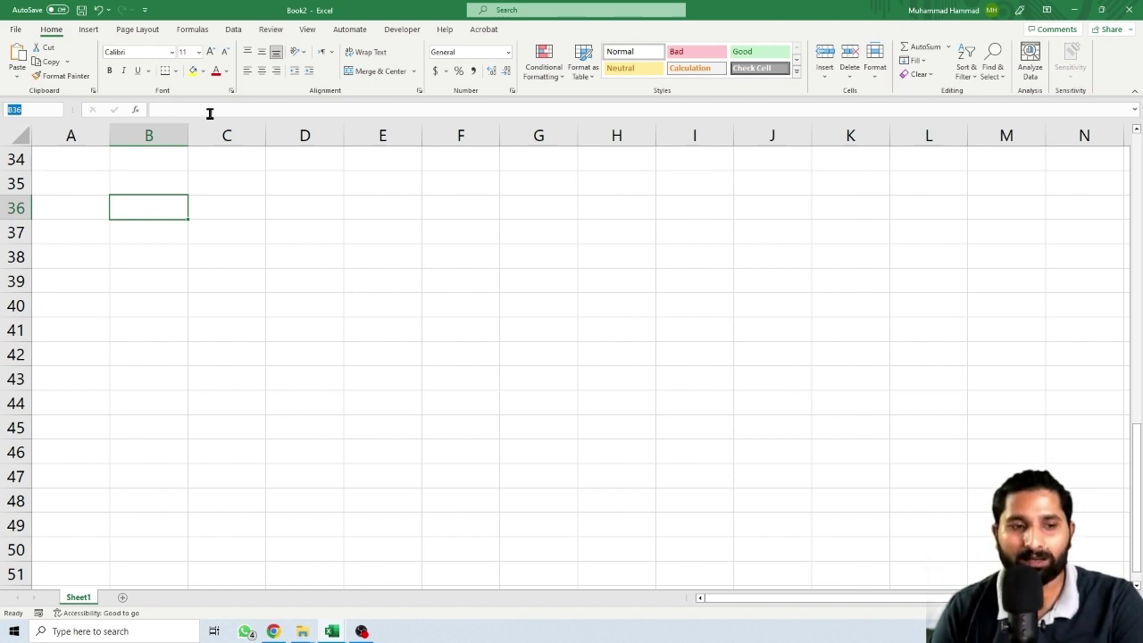
pyautogui.click(237, 112)
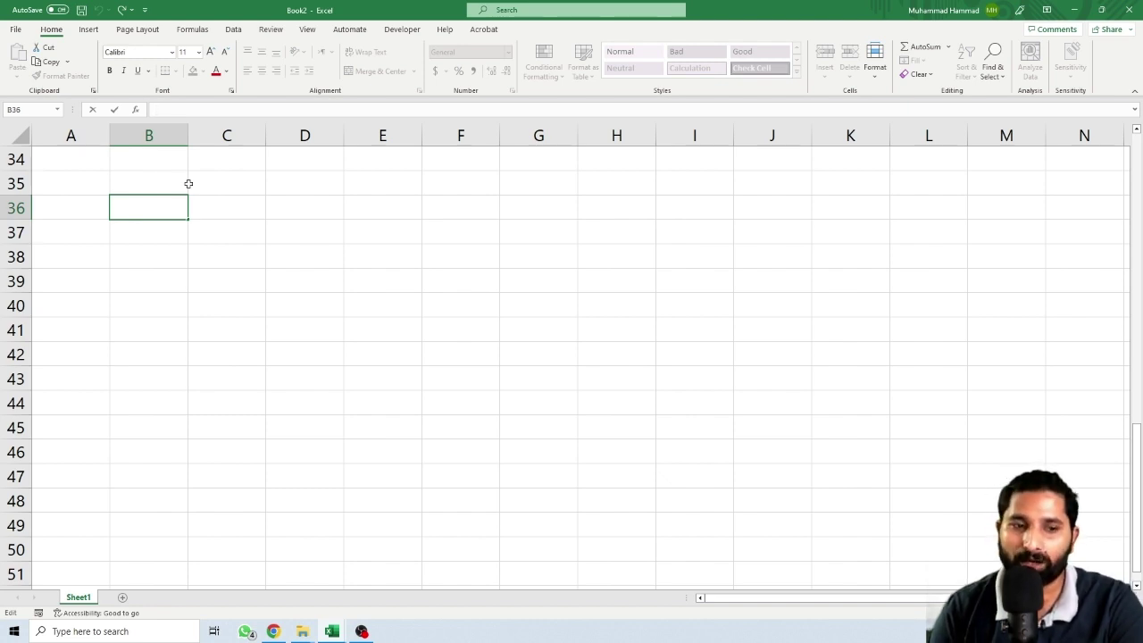
pyautogui.doubleClick(160, 203)
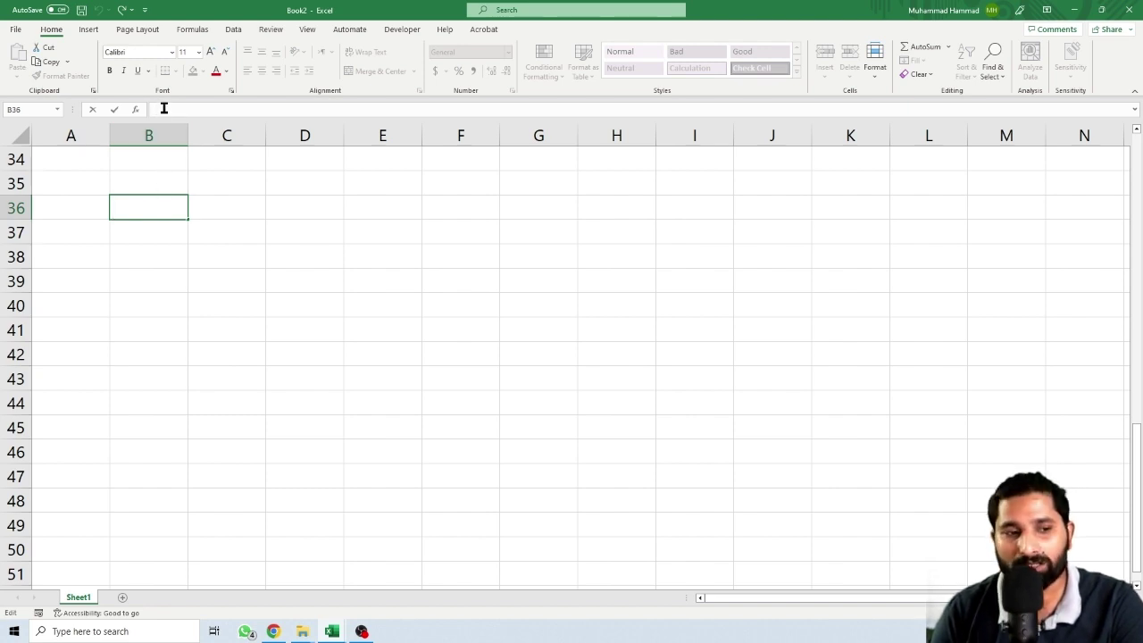
pyautogui.scroll(-5, 134, 357)
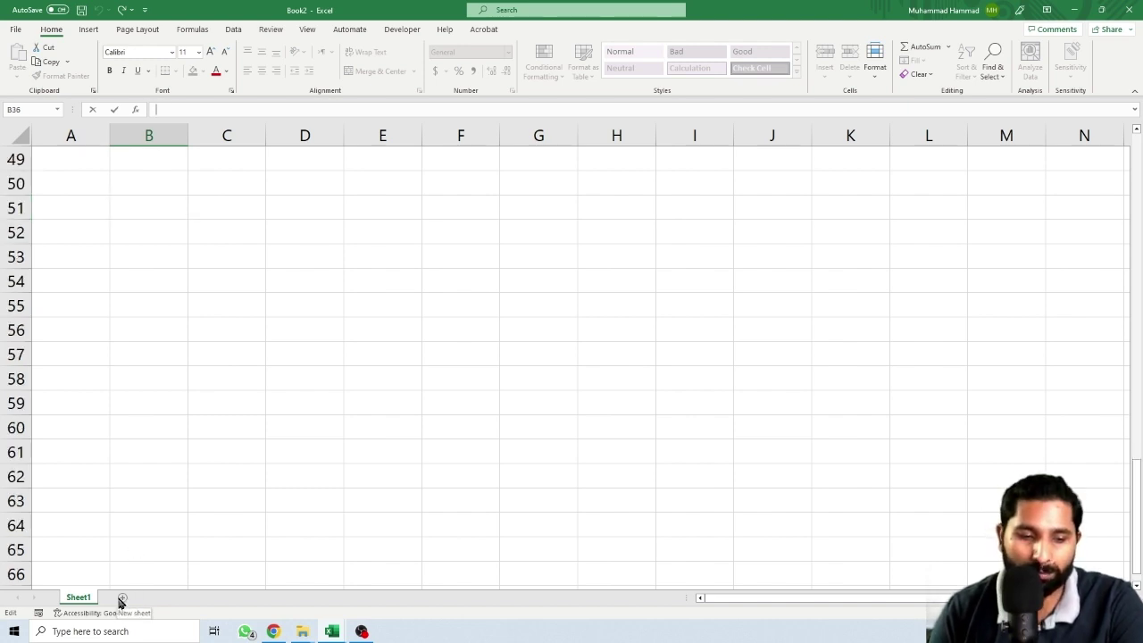
# Add Sheet2 through Sheet5 and click through the Sheet1, Sheet2, Sheet4 and Sheet5 tabs.
pyautogui.click(123, 597)
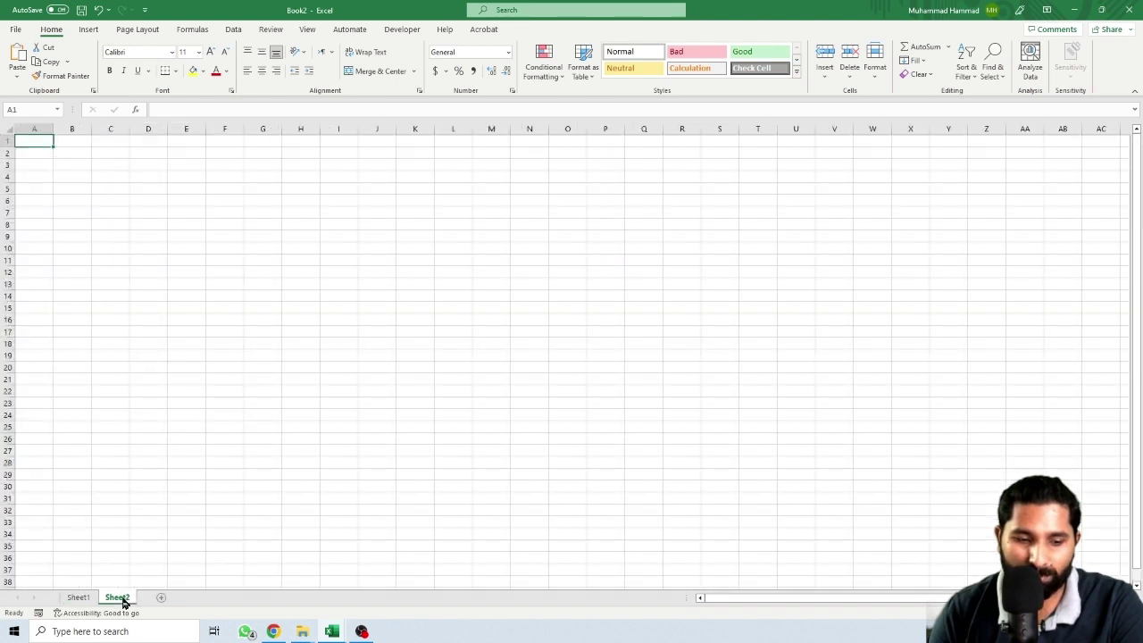
pyautogui.click(160, 597)
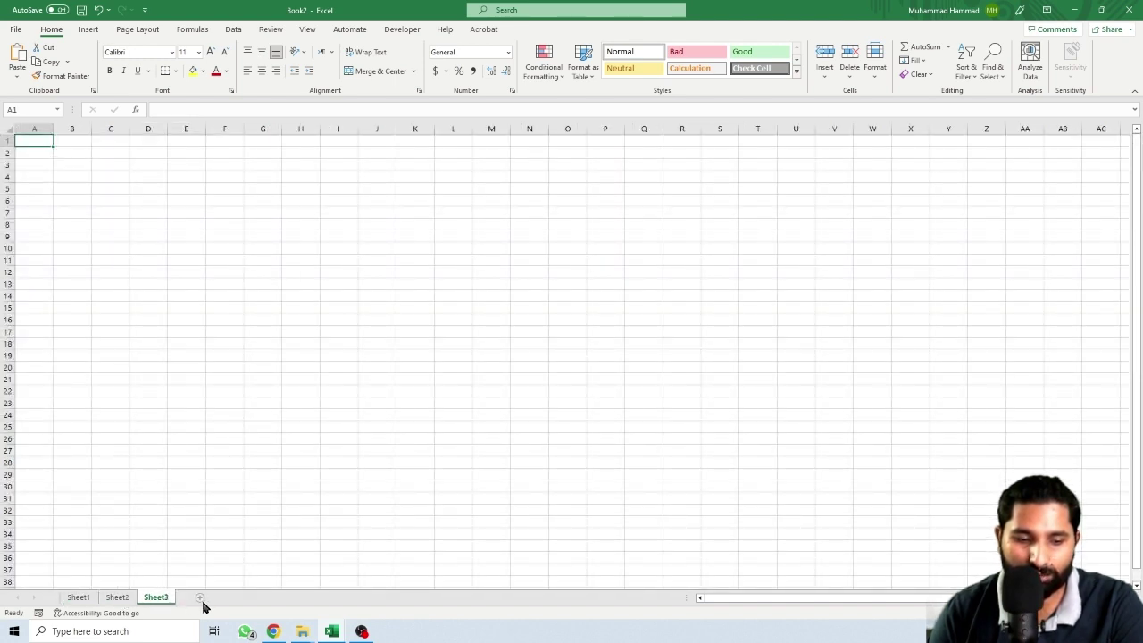
pyautogui.click(236, 598)
pyautogui.click(237, 598)
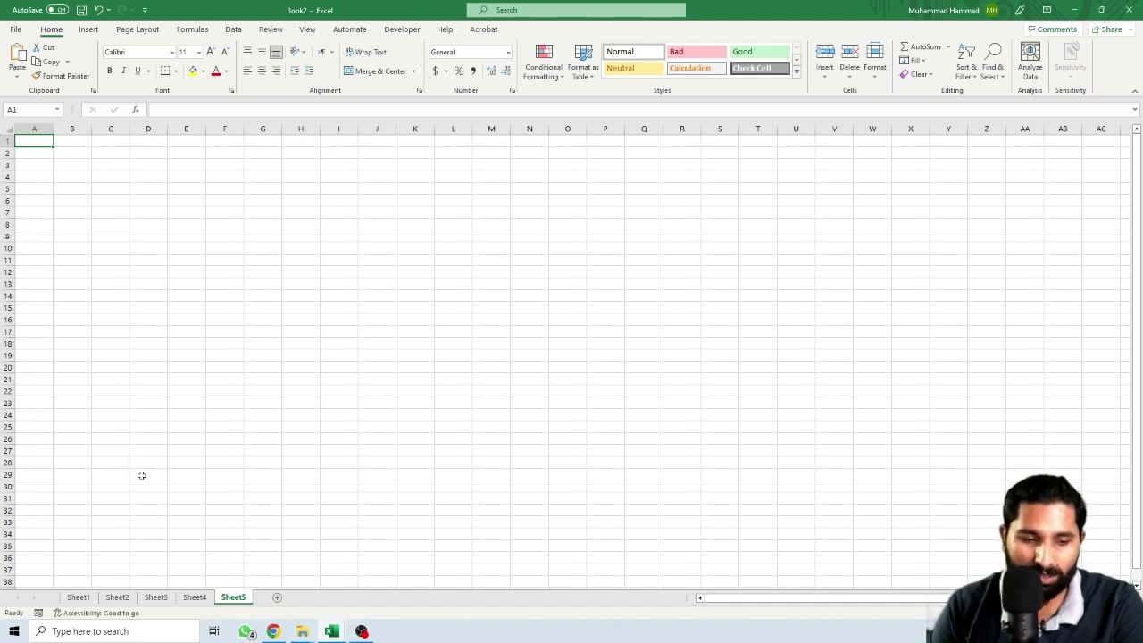
pyautogui.click(81, 597)
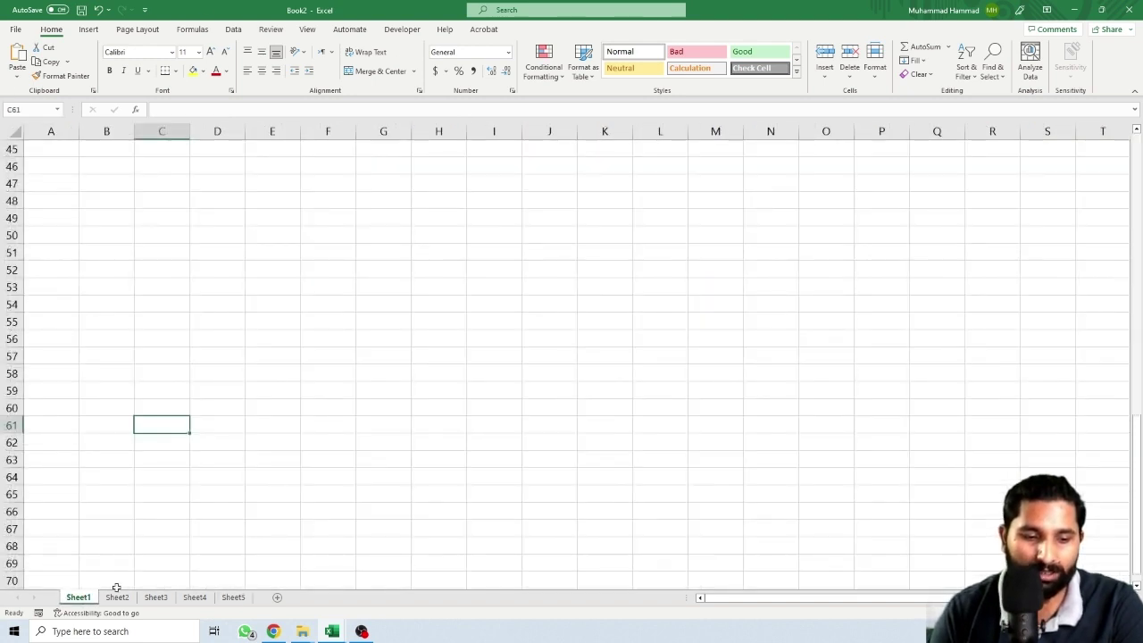
pyautogui.click(117, 596)
pyautogui.click(183, 598)
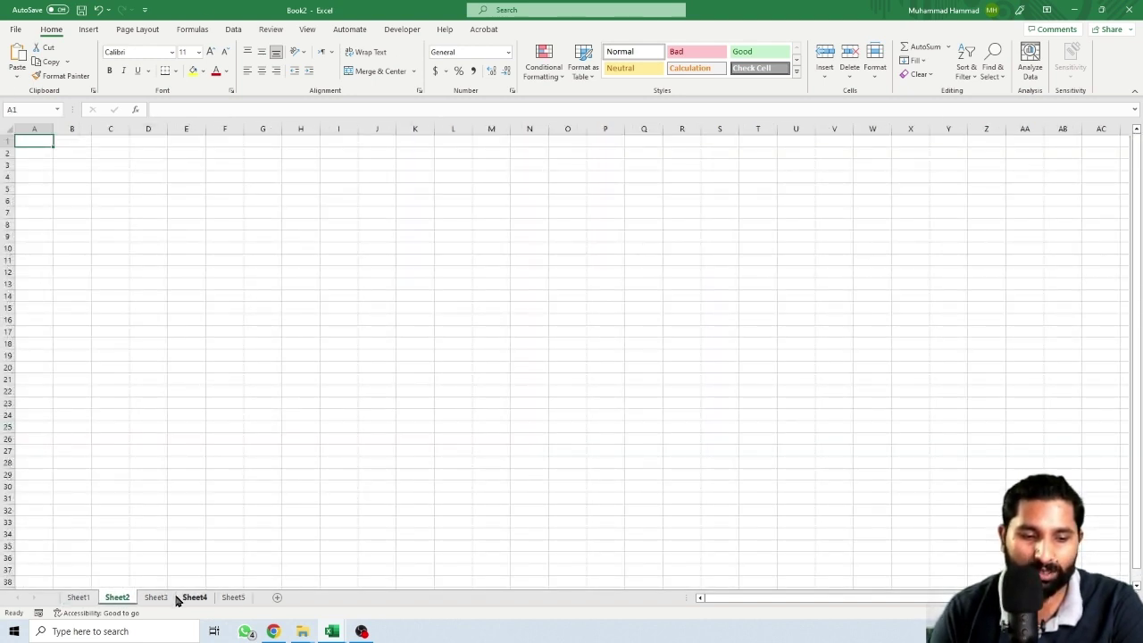
pyautogui.click(226, 598)
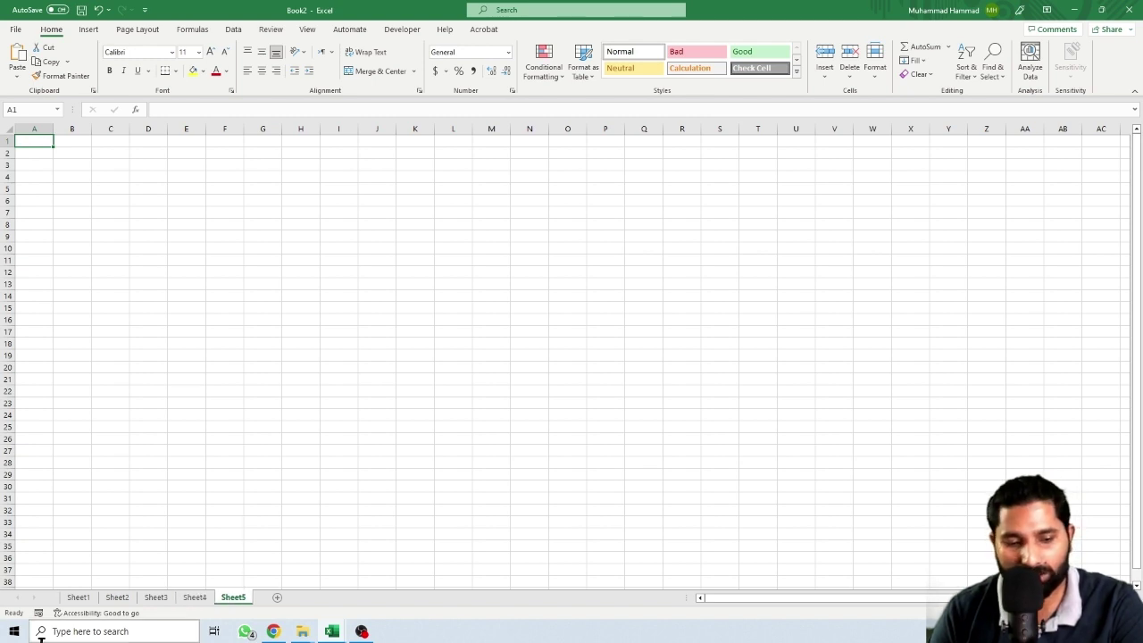
# Add Sheet6, Sheet7 and Sheet8, then step through the tabs from Sheet1 to Sheet6.
pyautogui.click(279, 598)
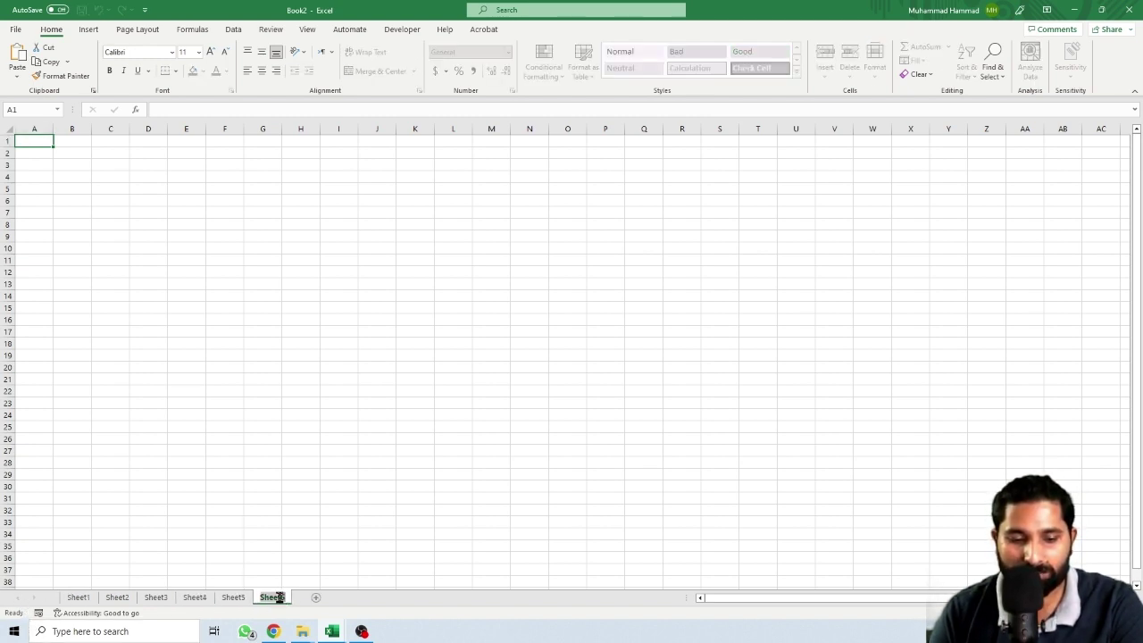
pyautogui.click(311, 533)
pyautogui.keyDown('ctrl'); pyautogui.scroll(5, 310, 533); pyautogui.keyUp('ctrl')
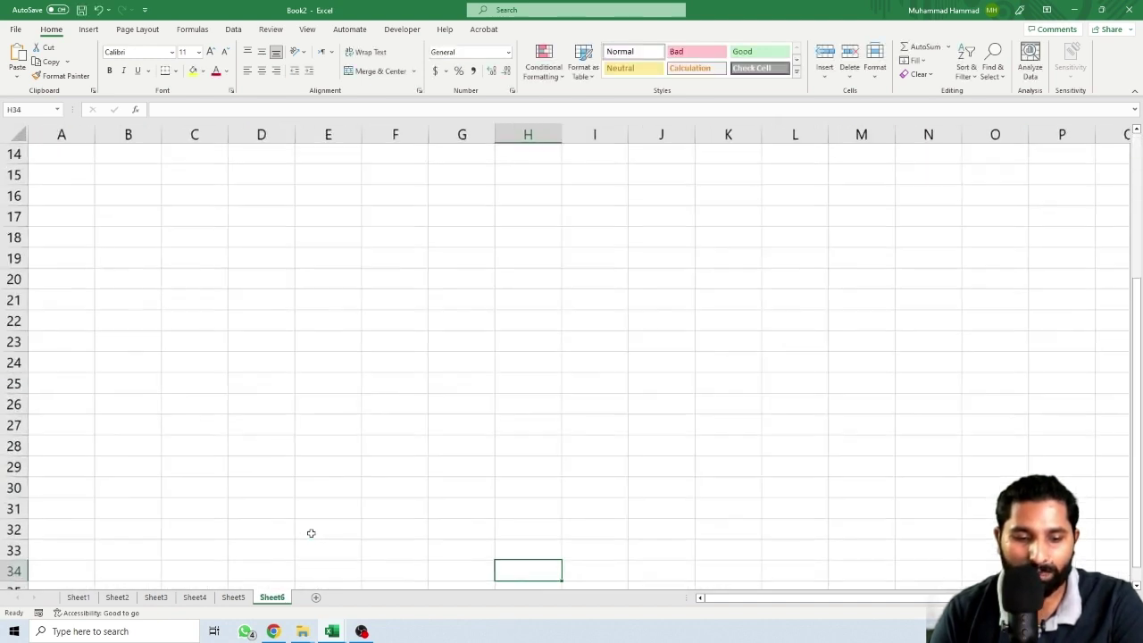
pyautogui.click(314, 597)
pyautogui.click(355, 598)
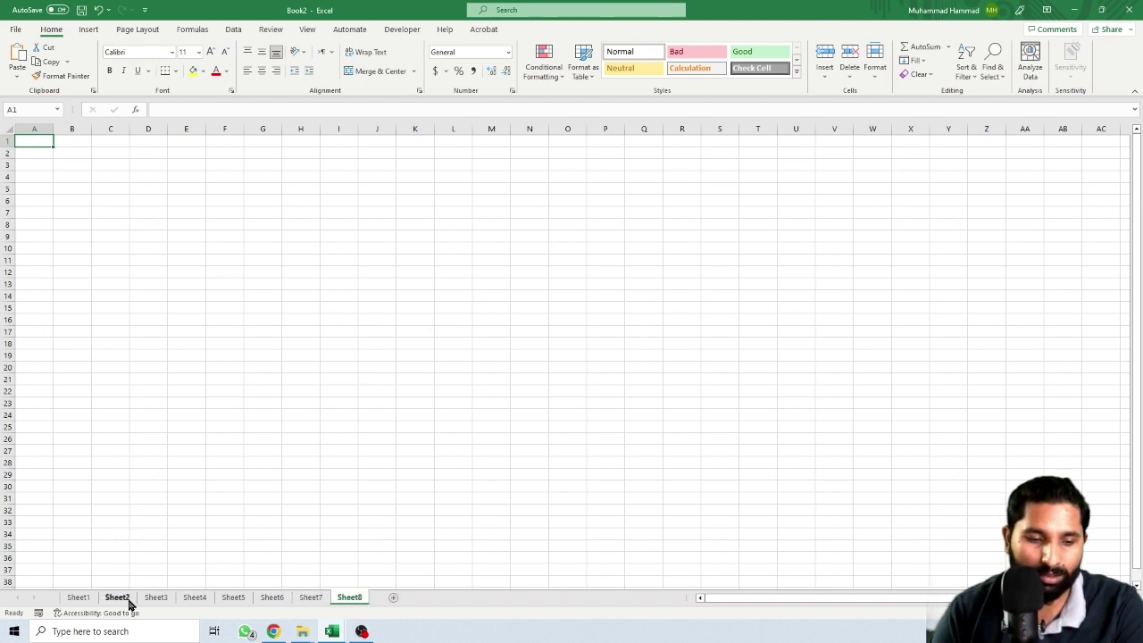
pyautogui.click(82, 600)
pyautogui.click(134, 602)
pyautogui.click(192, 599)
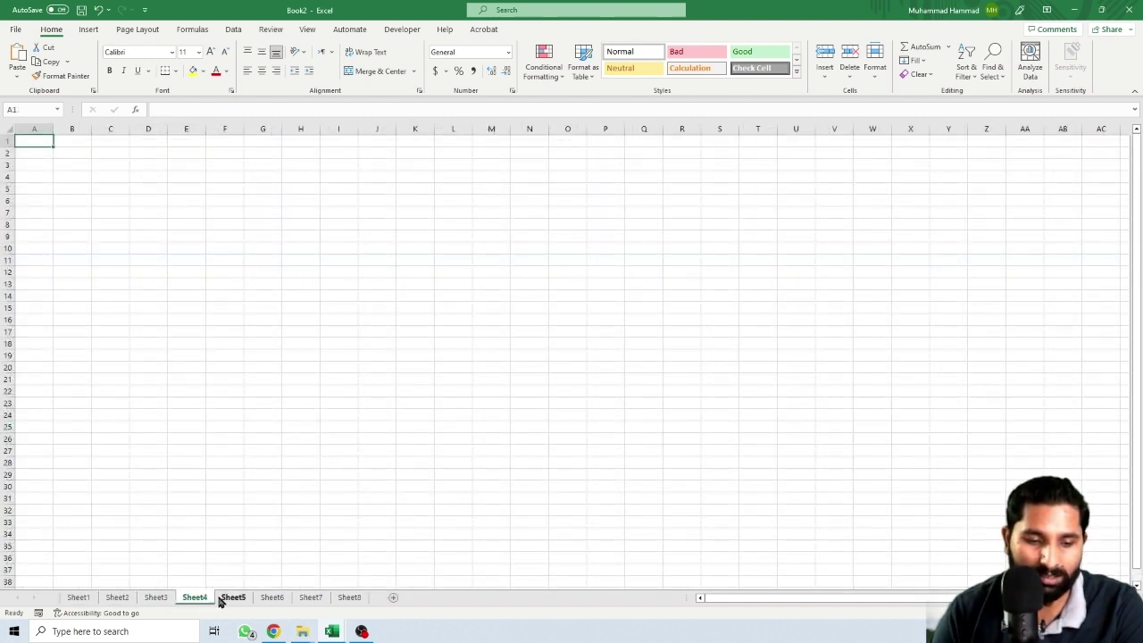
pyautogui.click(232, 599)
pyautogui.click(272, 598)
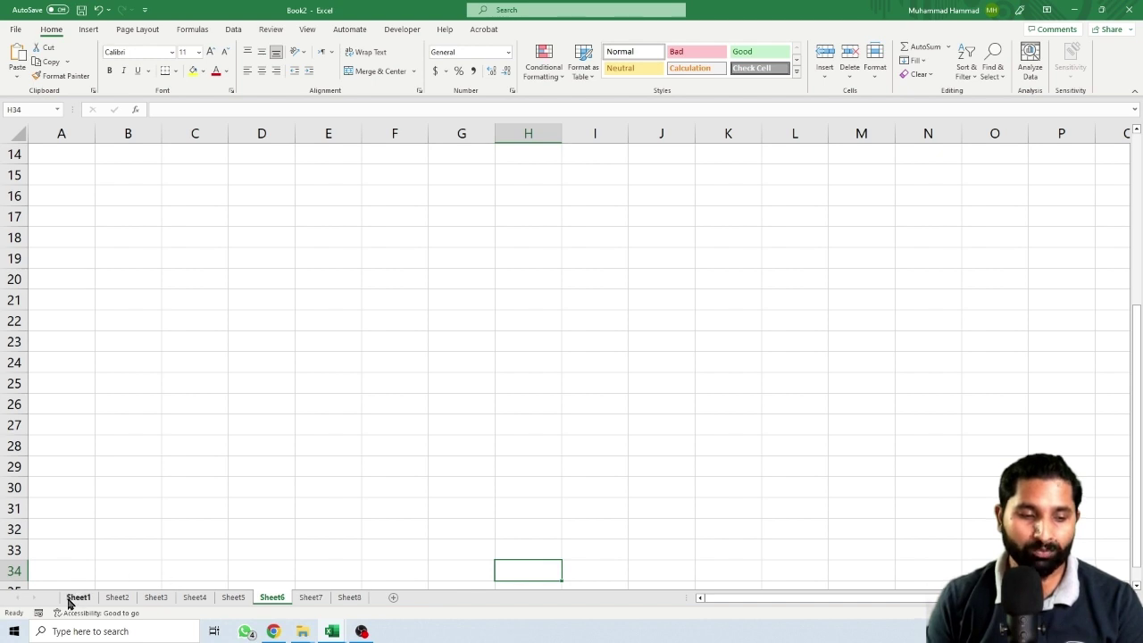
# Activate Sheet8 from the Activate sheet list opened at the tab navigation arrows.
pyautogui.rightClick(33, 604)
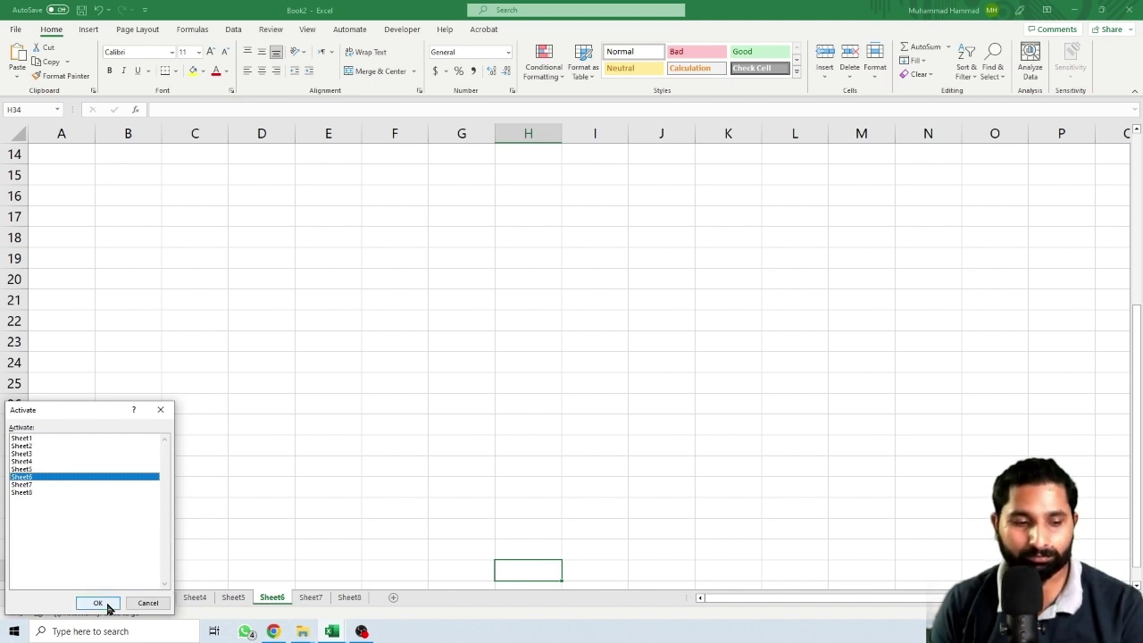
pyautogui.click(18, 493)
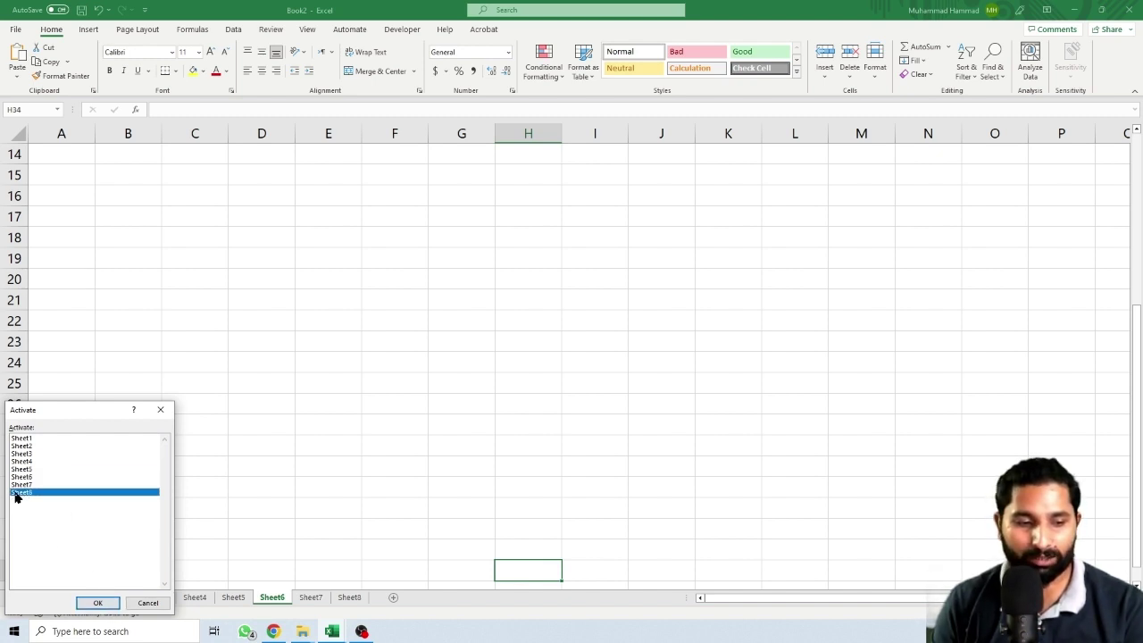
pyautogui.click(96, 604)
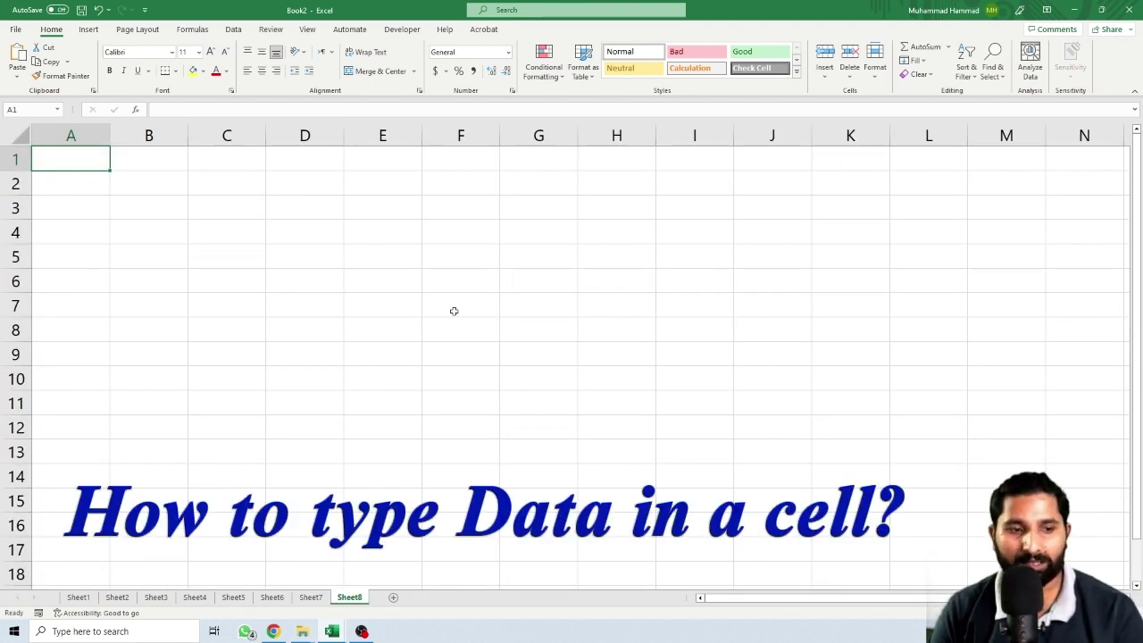
# Enter 'start typing' in cell A1.
pyautogui.click(86, 240)
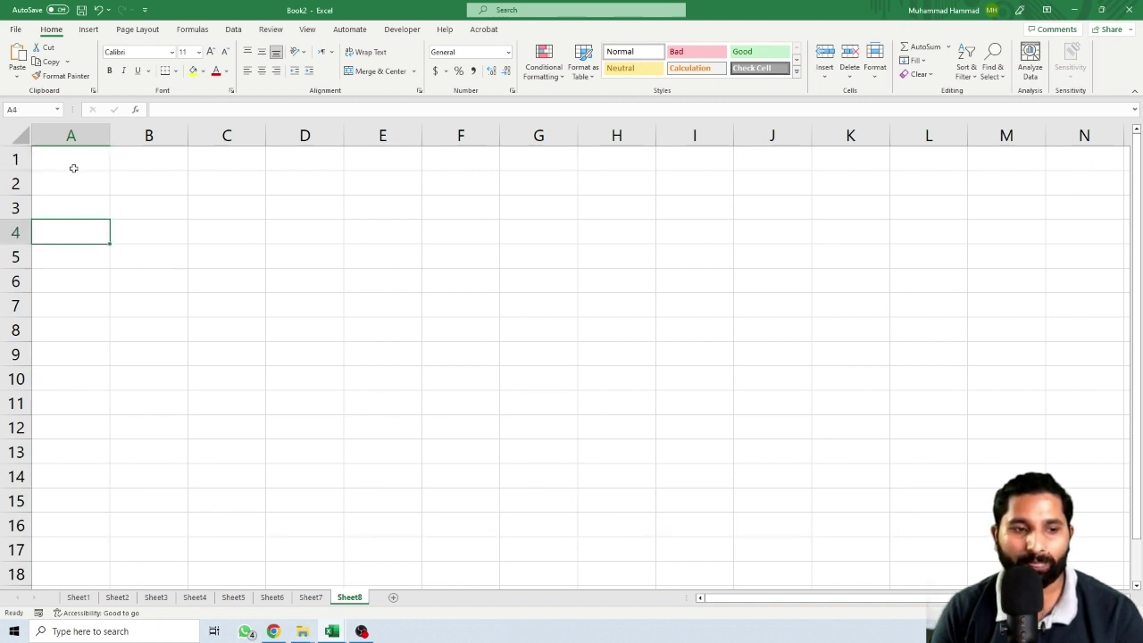
pyautogui.click(72, 165)
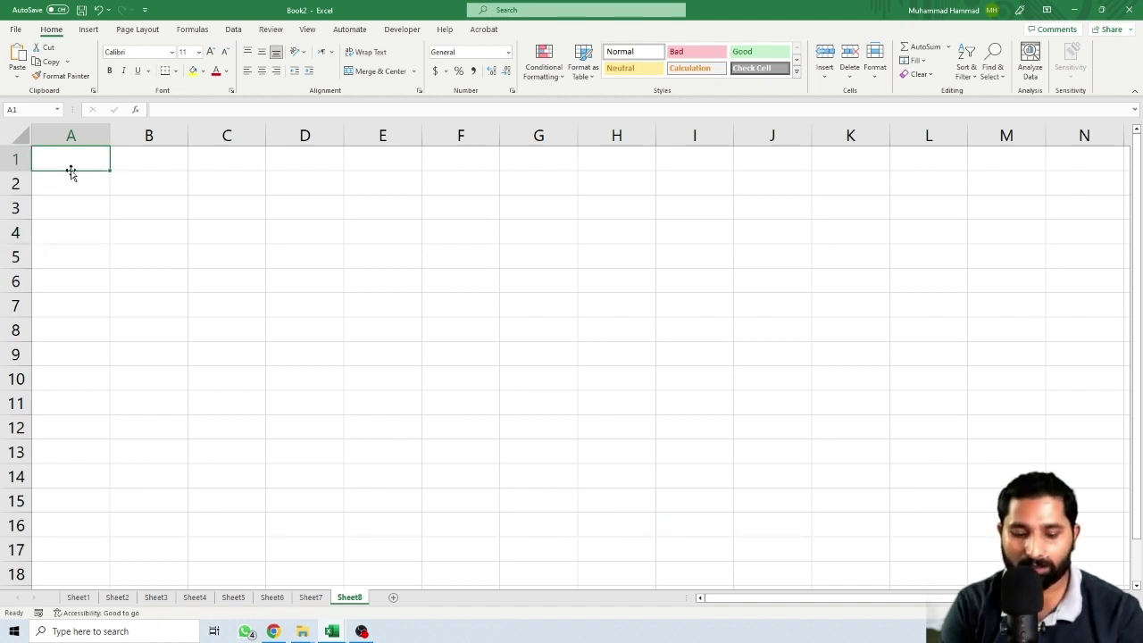
pyautogui.write('start')
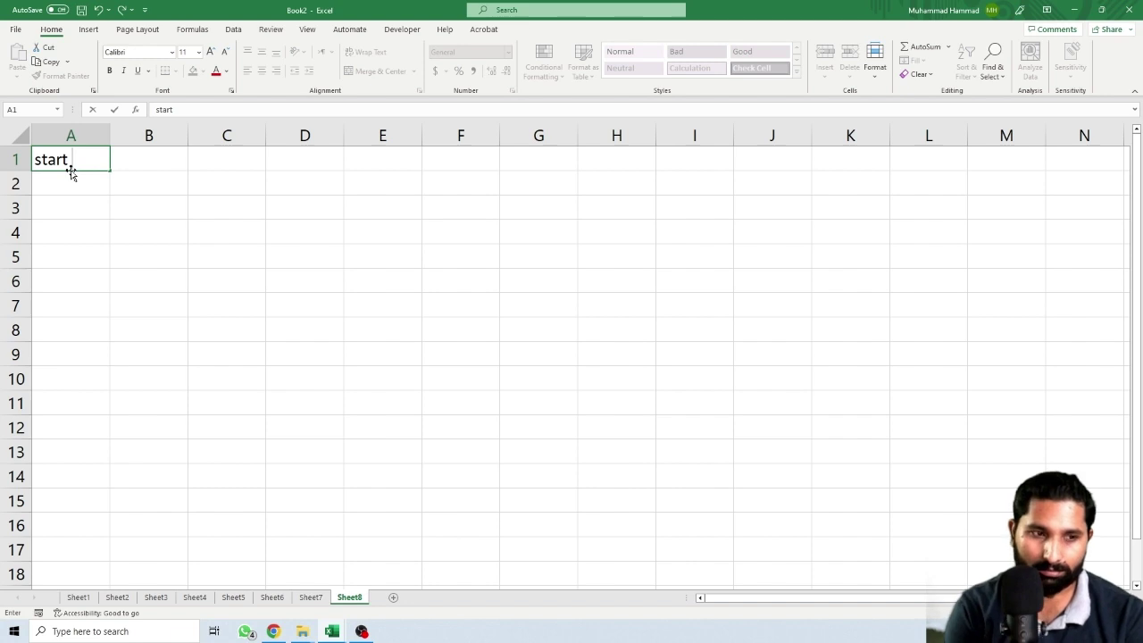
pyautogui.write(' typi')
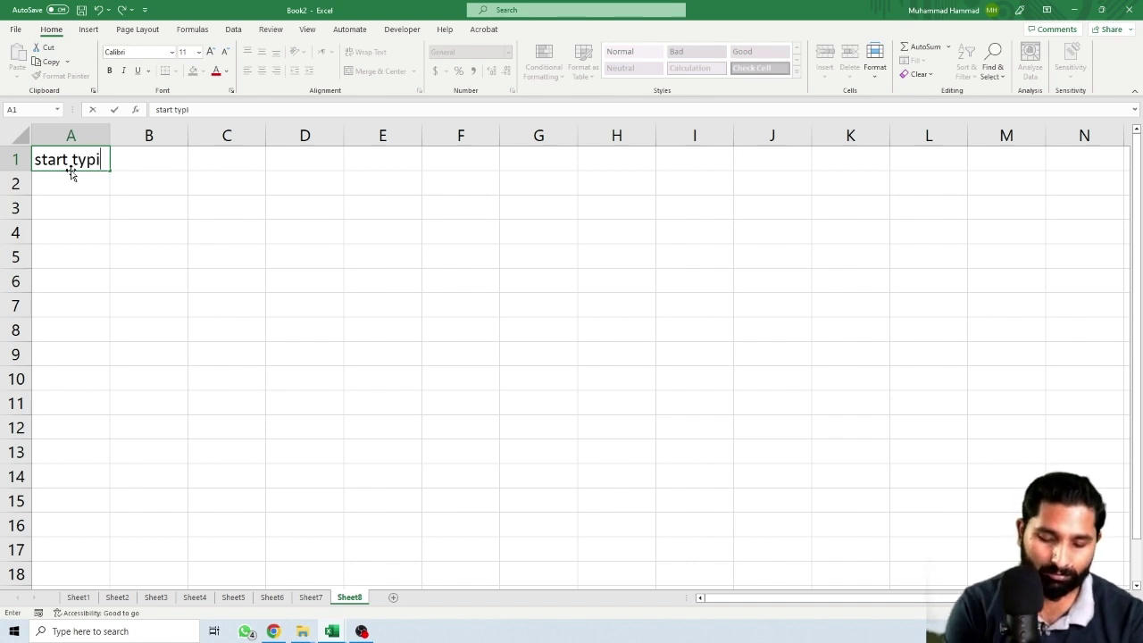
pyautogui.write('ng')
pyautogui.press('Return')
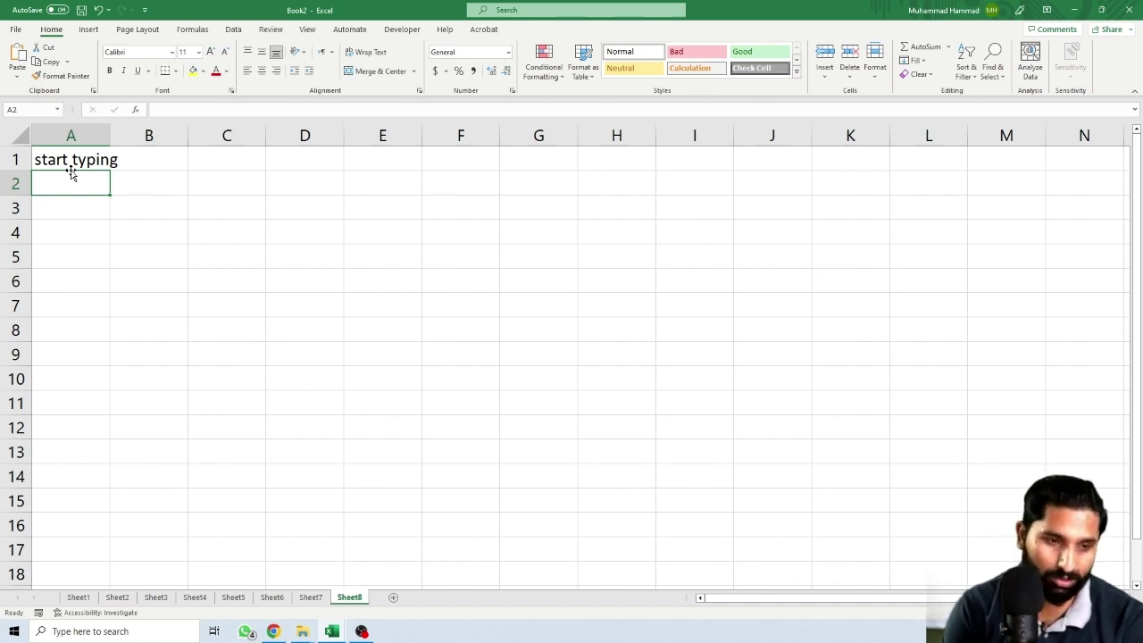
pyautogui.click(71, 169)
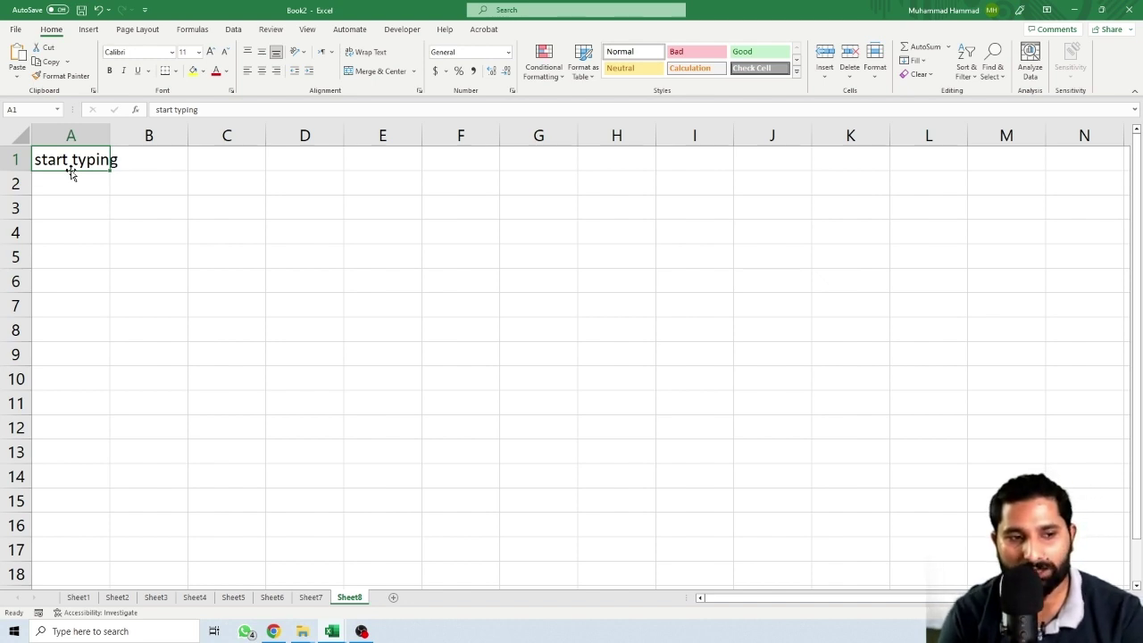
# Enter 'hello world' in cell B5.
pyautogui.click(174, 257)
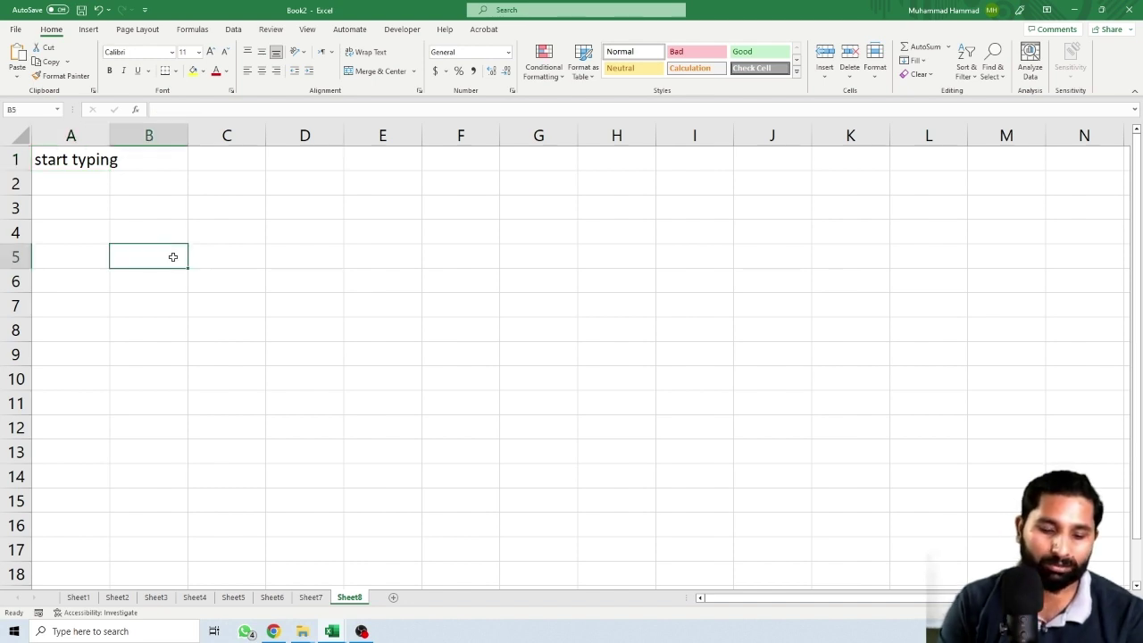
pyautogui.write('hello wor')
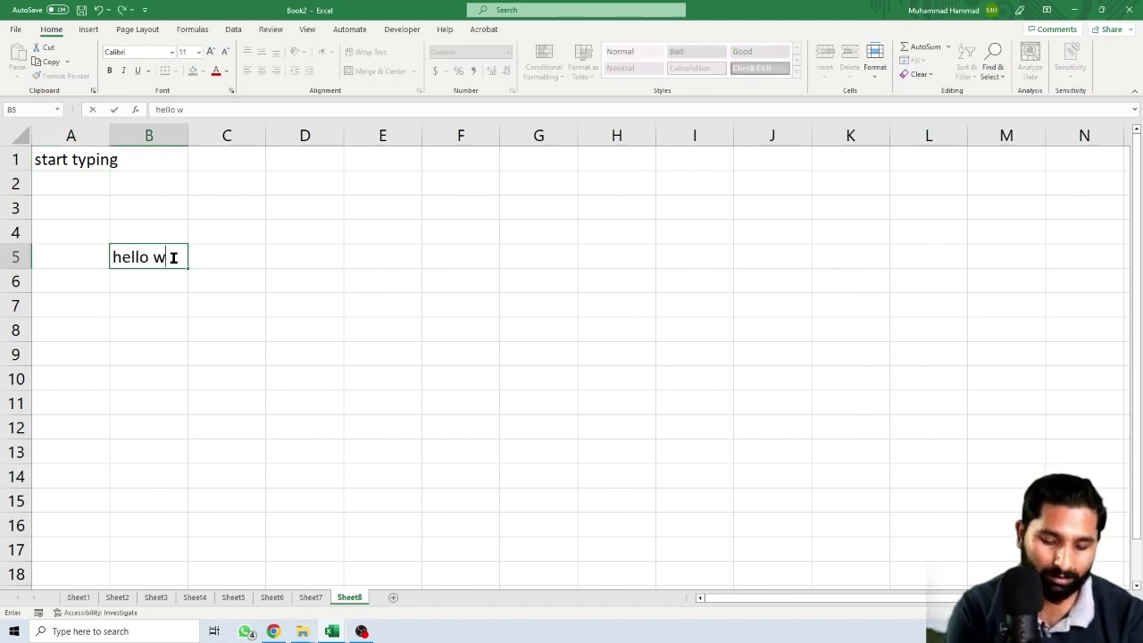
pyautogui.write('ld')
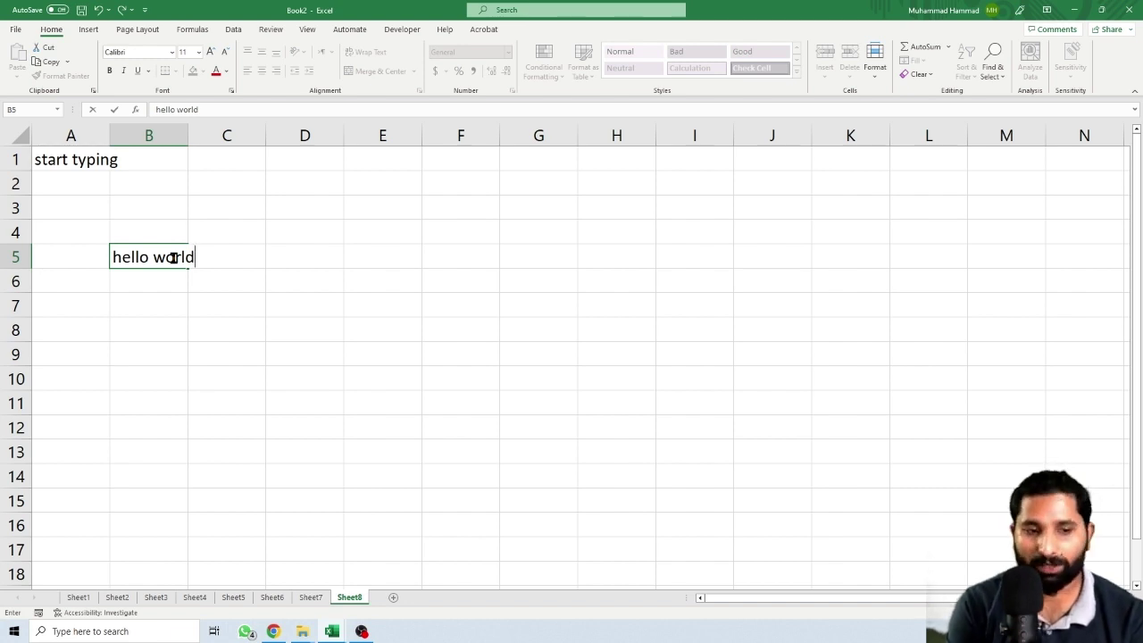
pyautogui.press('Up')
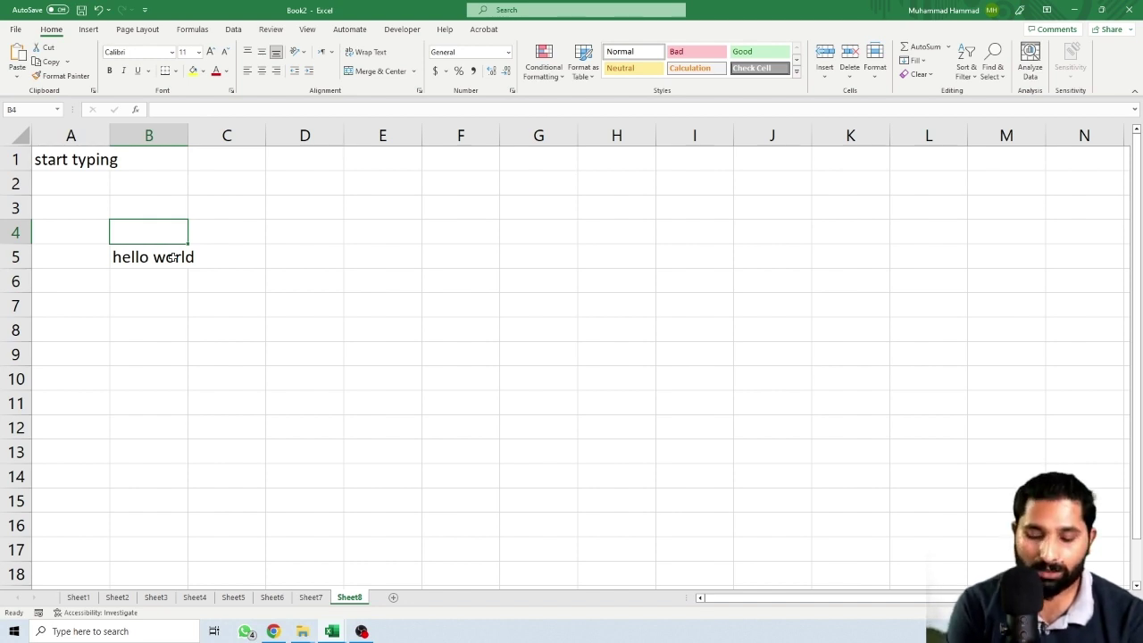
pyautogui.click(171, 257)
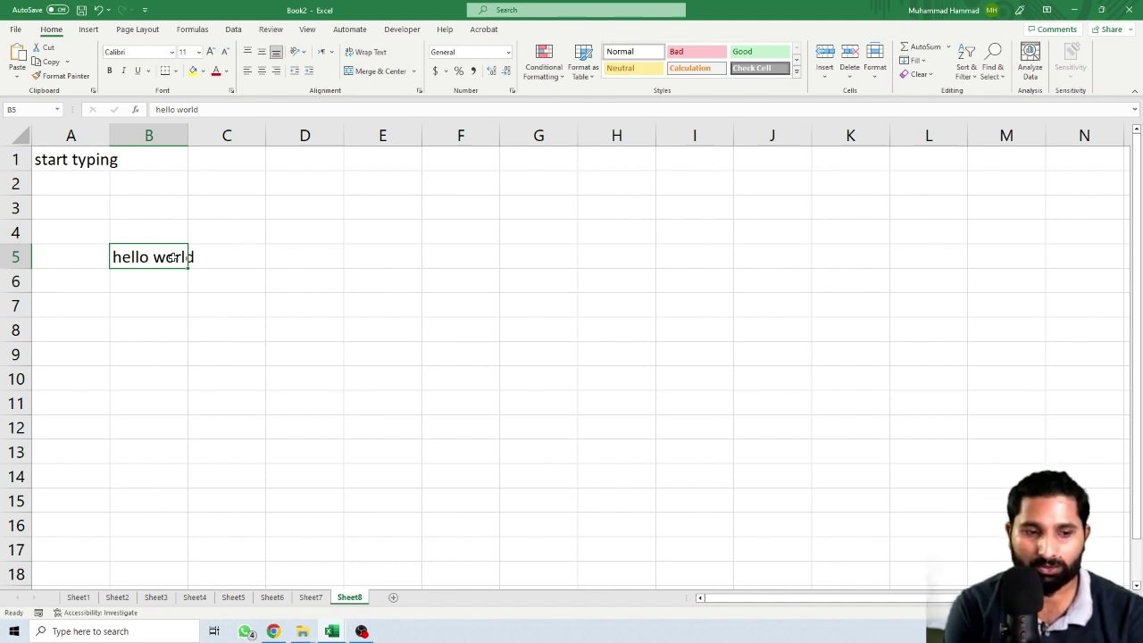
pyautogui.press('Return')
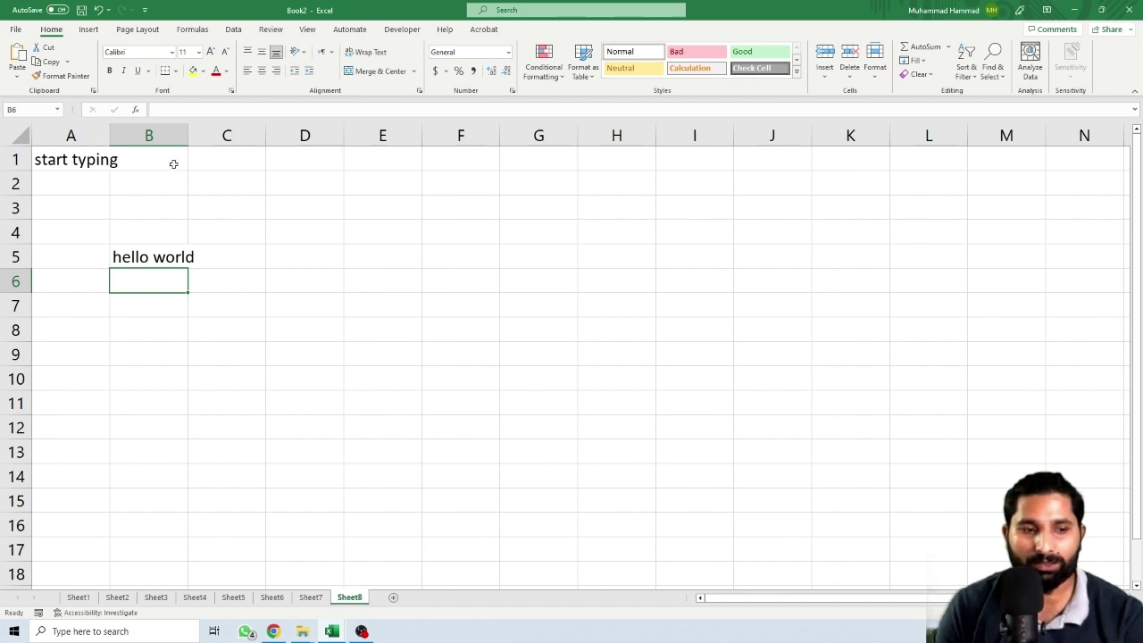
# Step right along row 1 from A1, then create blank workbook Book3 with Ctrl+N.
pyautogui.click(79, 159)
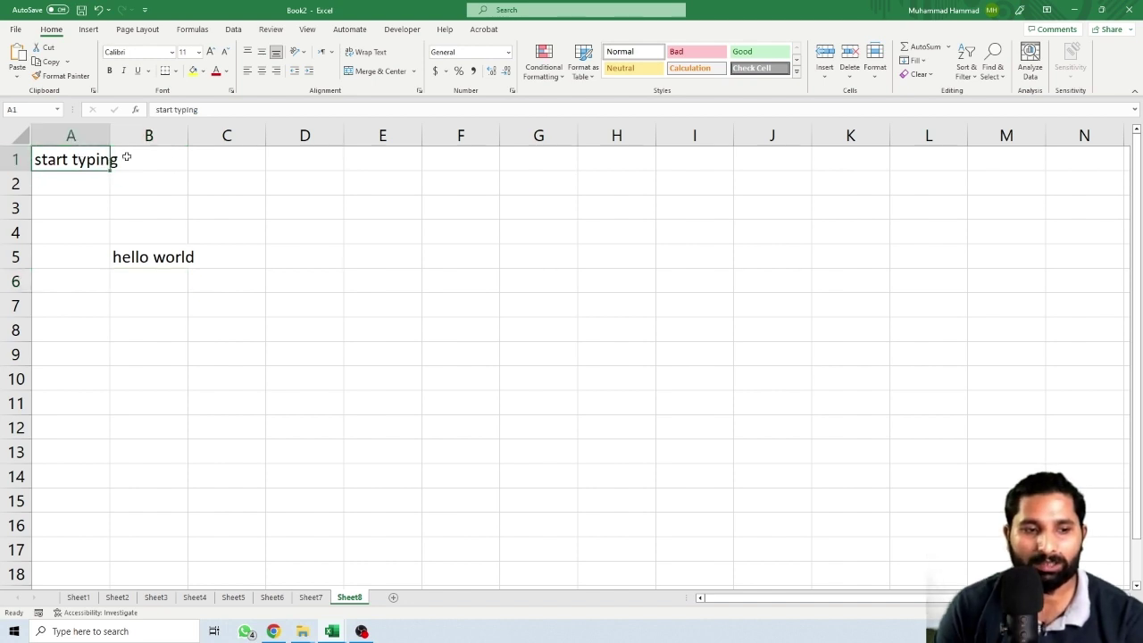
pyautogui.press('Right')
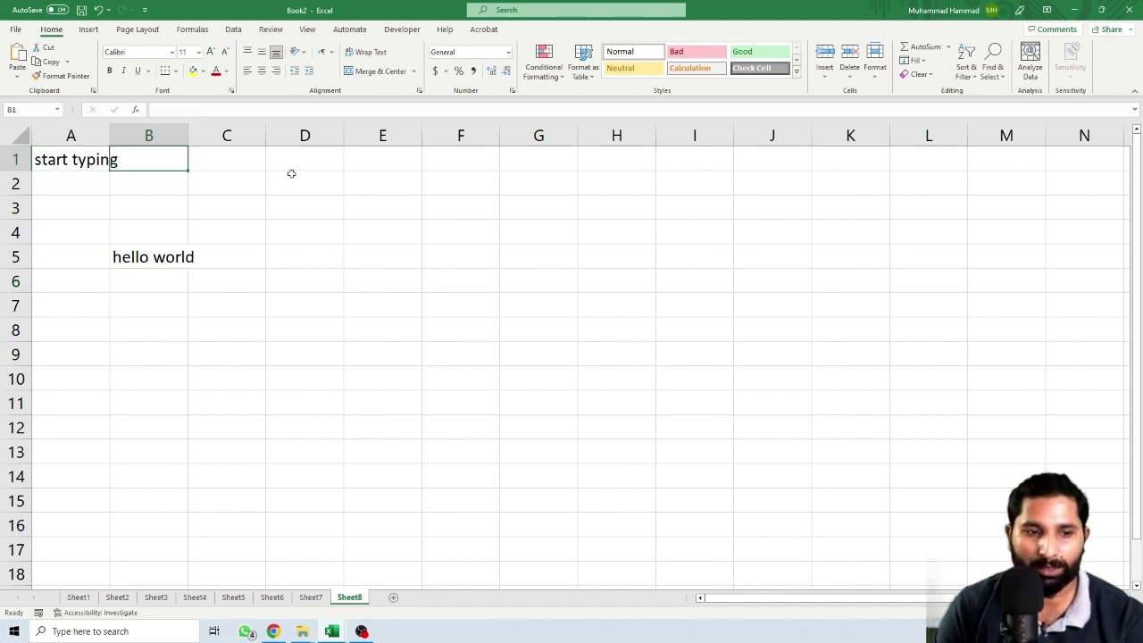
pyautogui.press('Right')
pyautogui.press('Right')
pyautogui.press('Right')
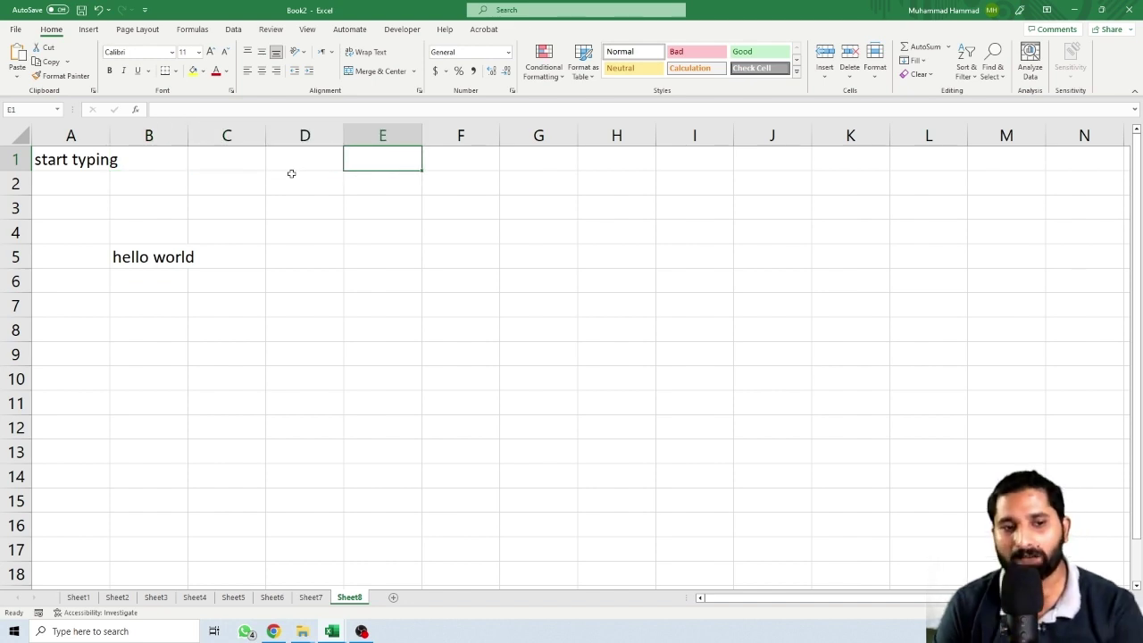
pyautogui.press('Right')
pyautogui.press('Right')
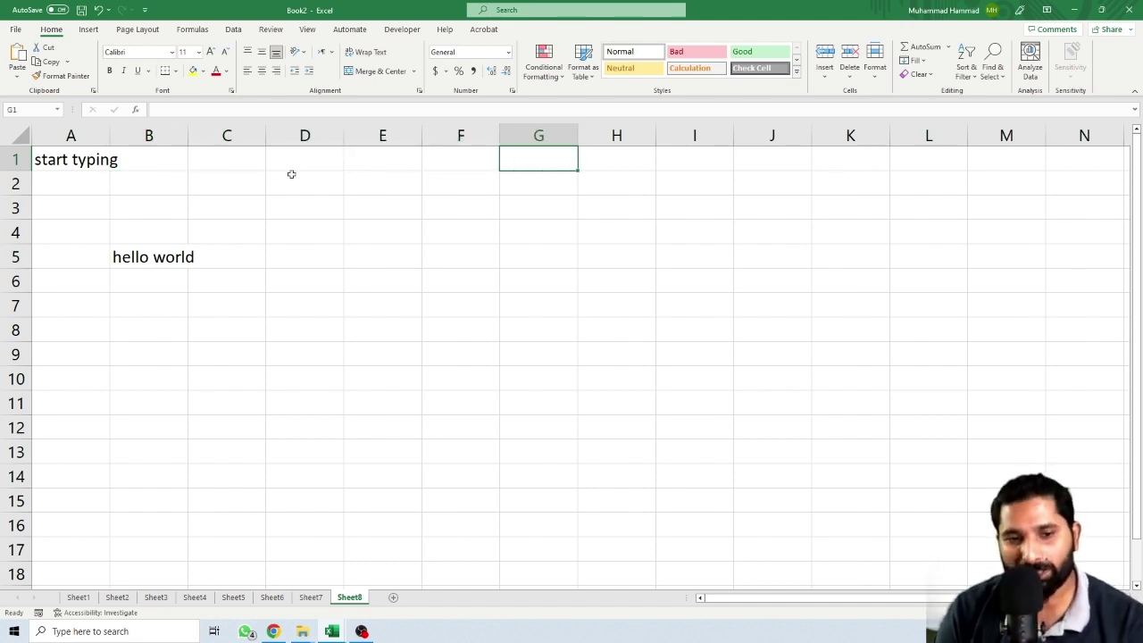
pyautogui.press('Right')
pyautogui.press('Right')
pyautogui.press('Right')
pyautogui.press('Right')
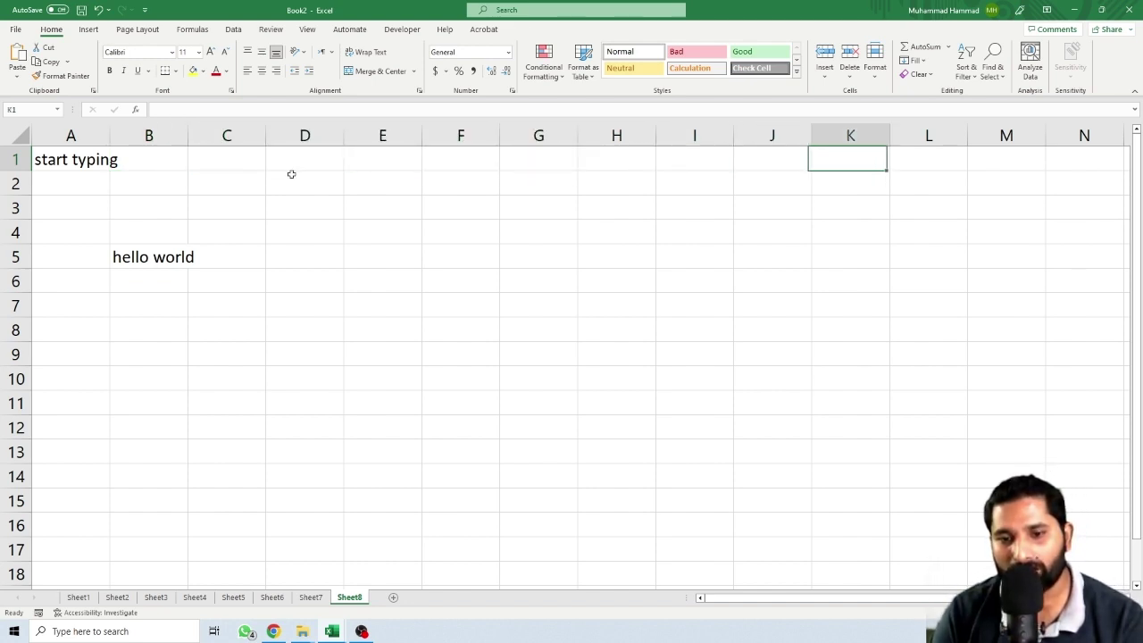
pyautogui.press('Right')
pyautogui.press('Right')
pyautogui.hotkey('ctrl', 'n')
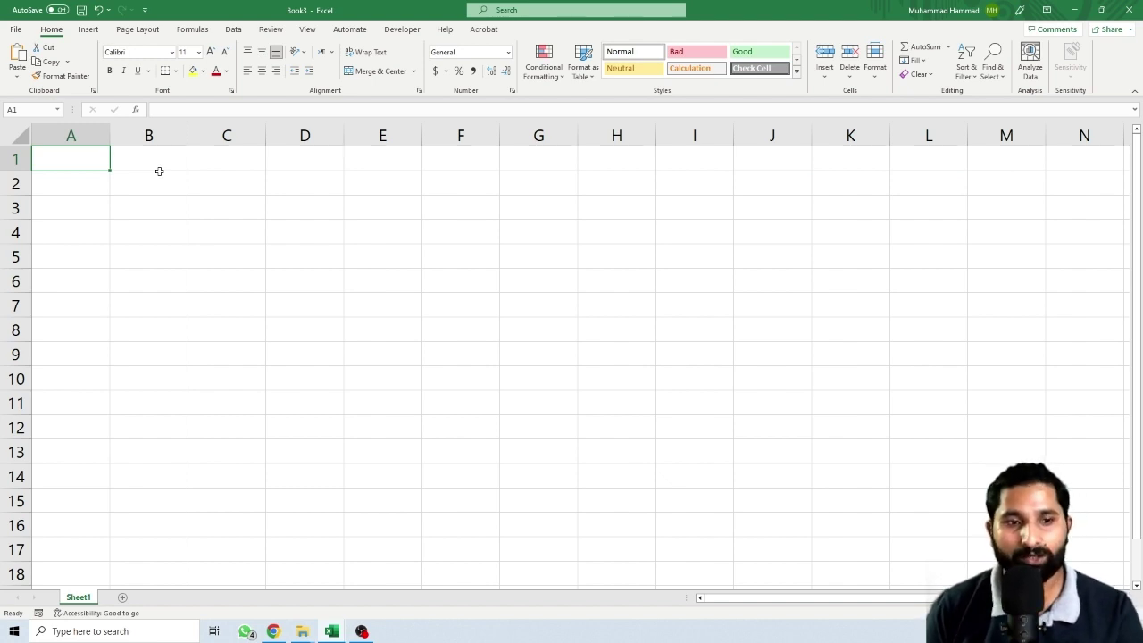
# Enter the title 'Employee data' in cell A1.
pyautogui.doubleClick(56, 156)
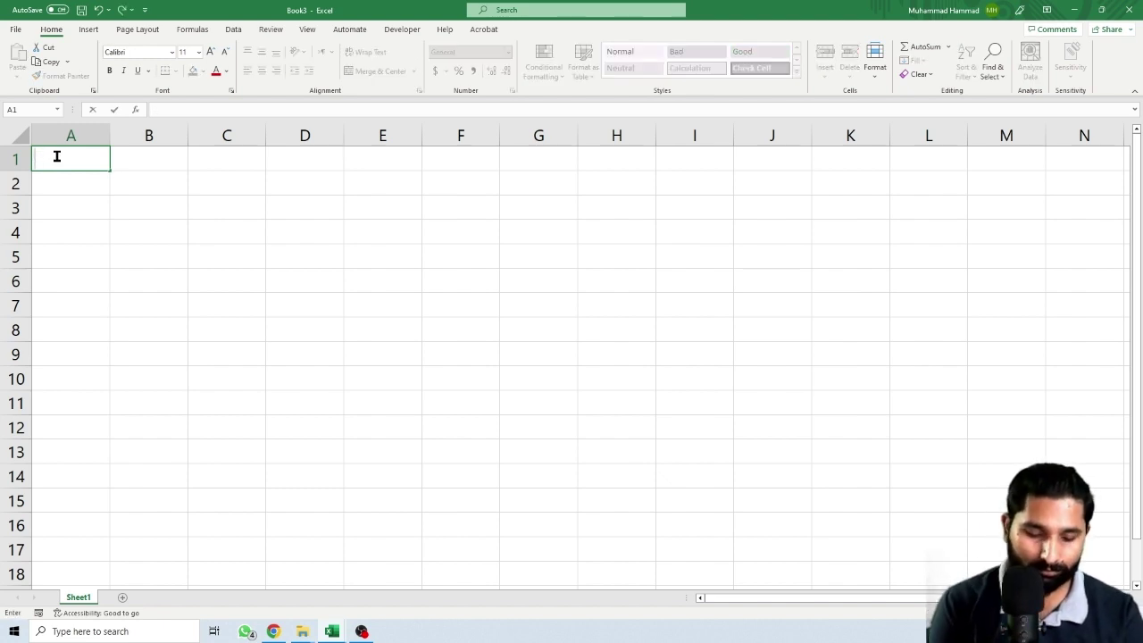
pyautogui.write('eMPLOY')
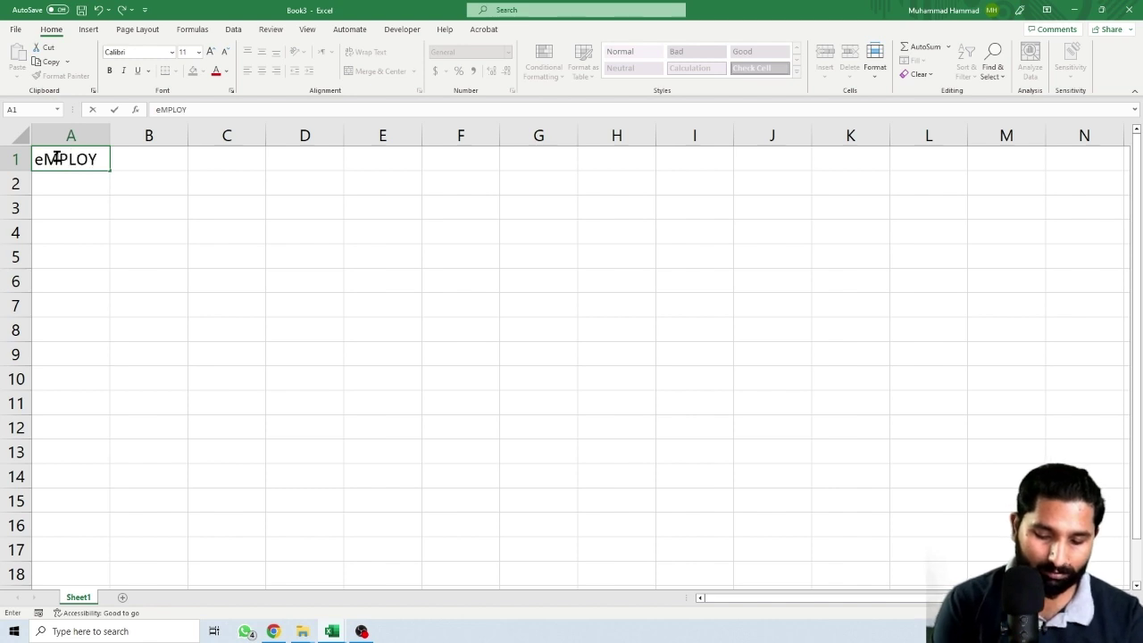
pyautogui.write('EE data')
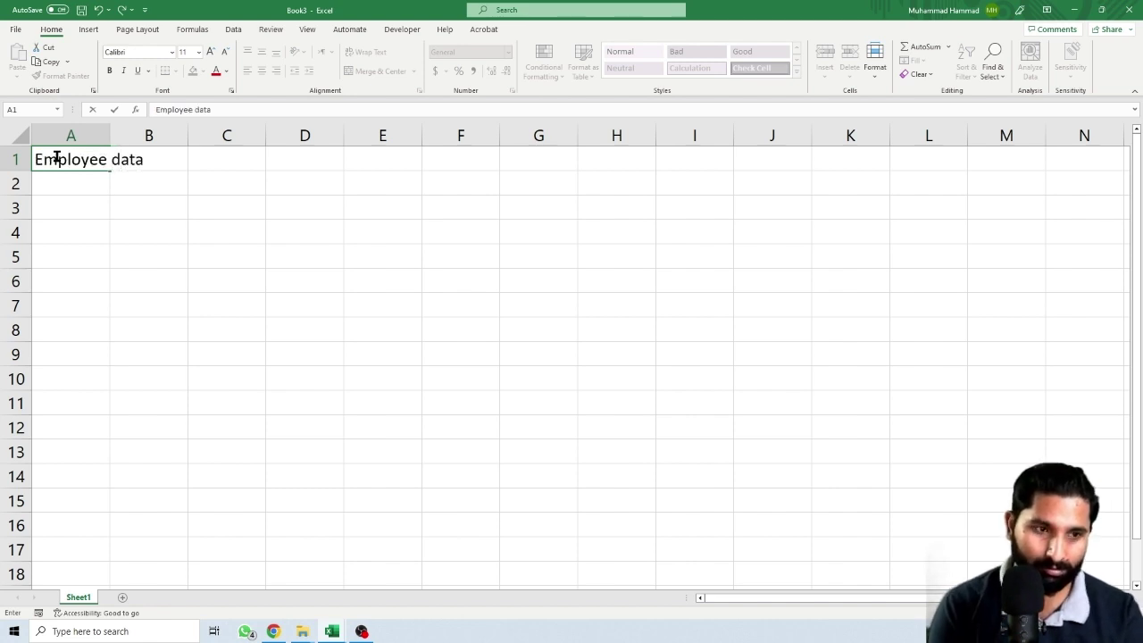
pyautogui.press('Return')
# Type headers Name, Emp #, Designation, Salary, Contact # and Blood group into A2:F2.
pyautogui.write('N')
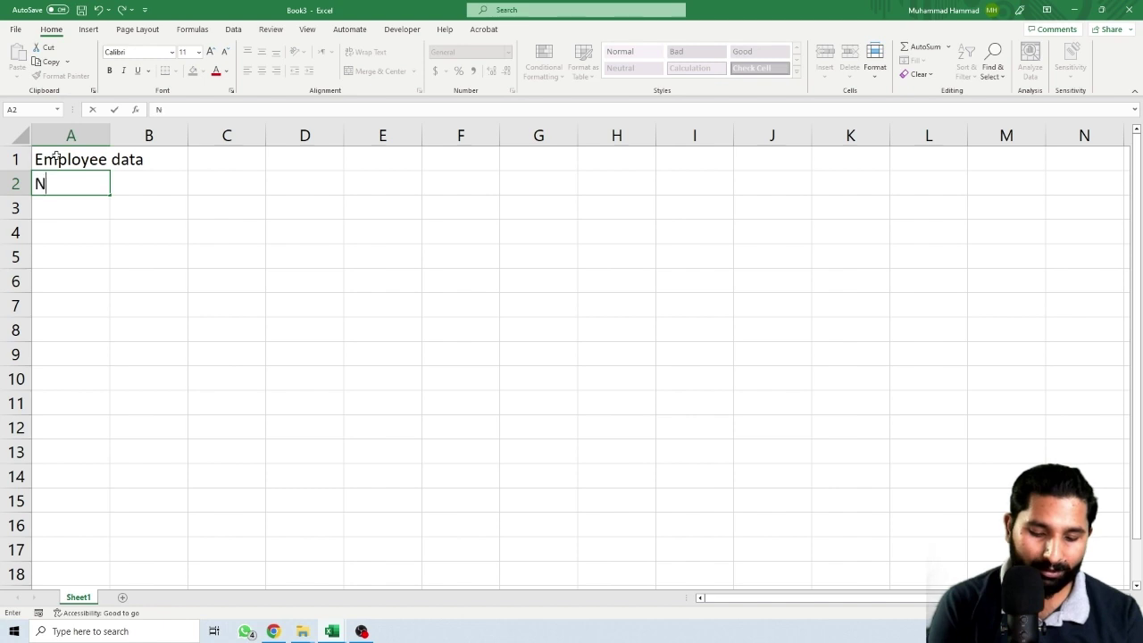
pyautogui.write('ame')
pyautogui.press('Tab')
pyautogui.write('Em')
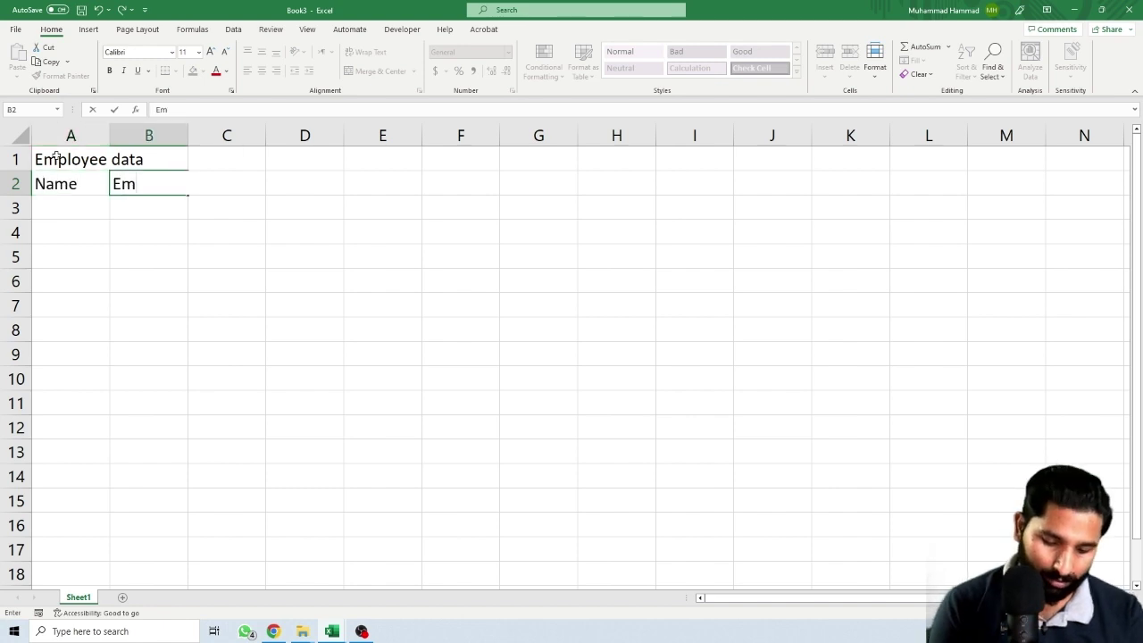
pyautogui.write('p #')
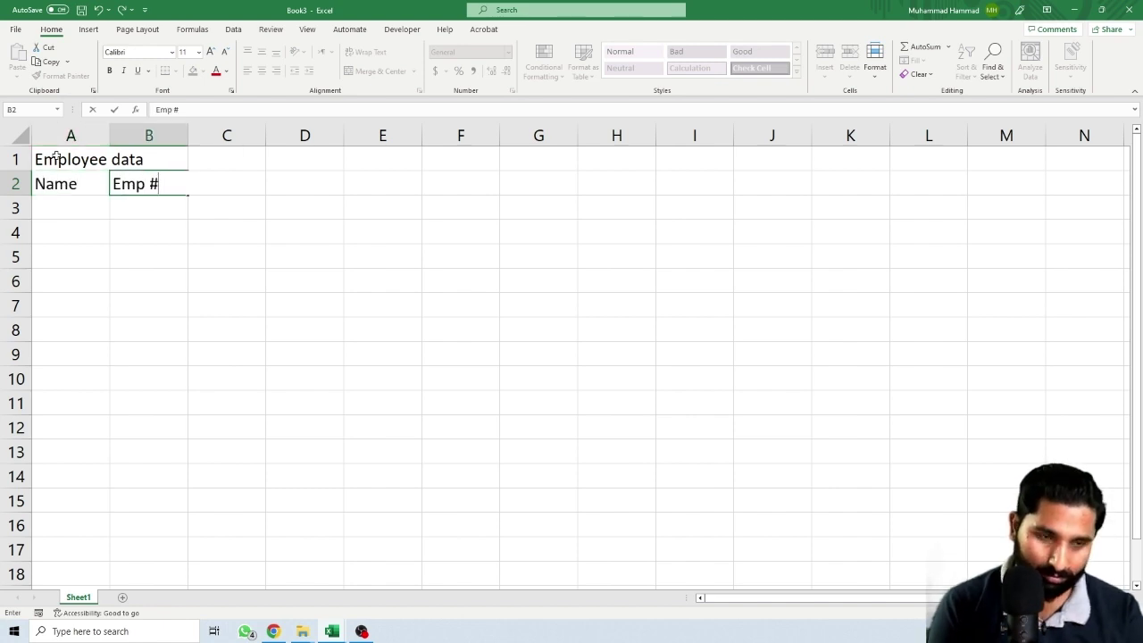
pyautogui.press('Tab')
pyautogui.write('Desigi')
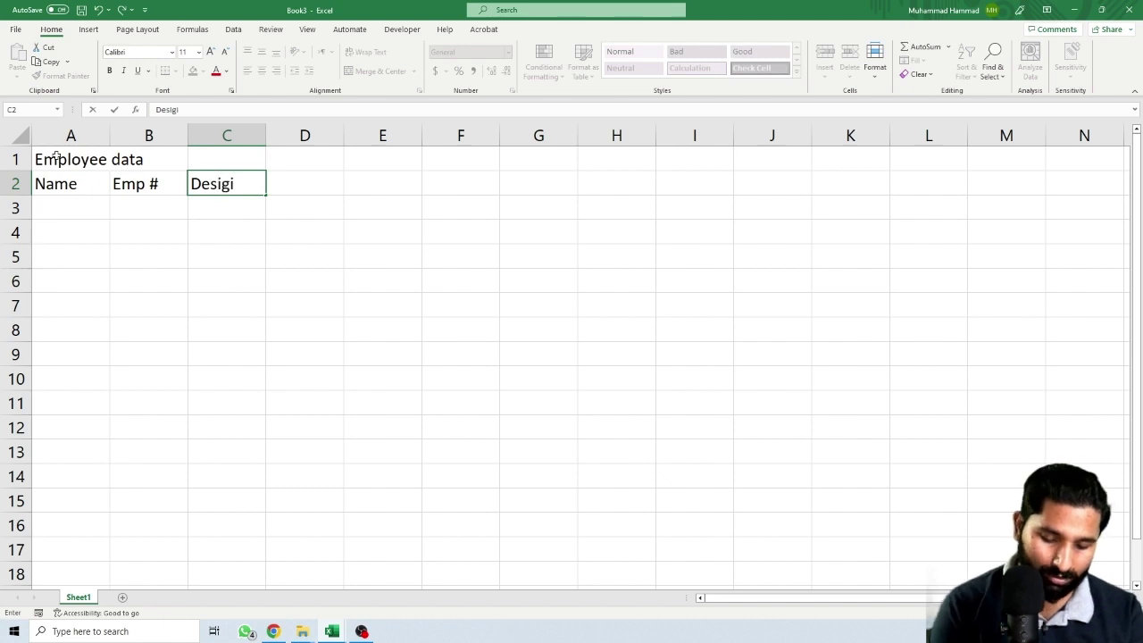
pyautogui.press('BackSpace')
pyautogui.write('nation')
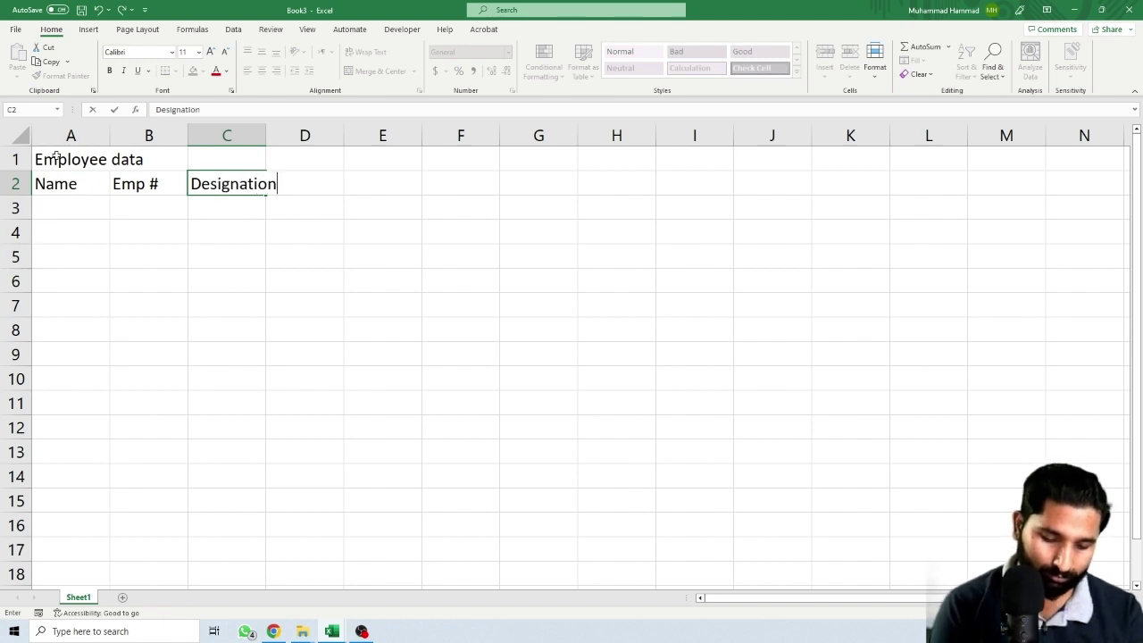
pyautogui.press('Tab')
pyautogui.write('Salary')
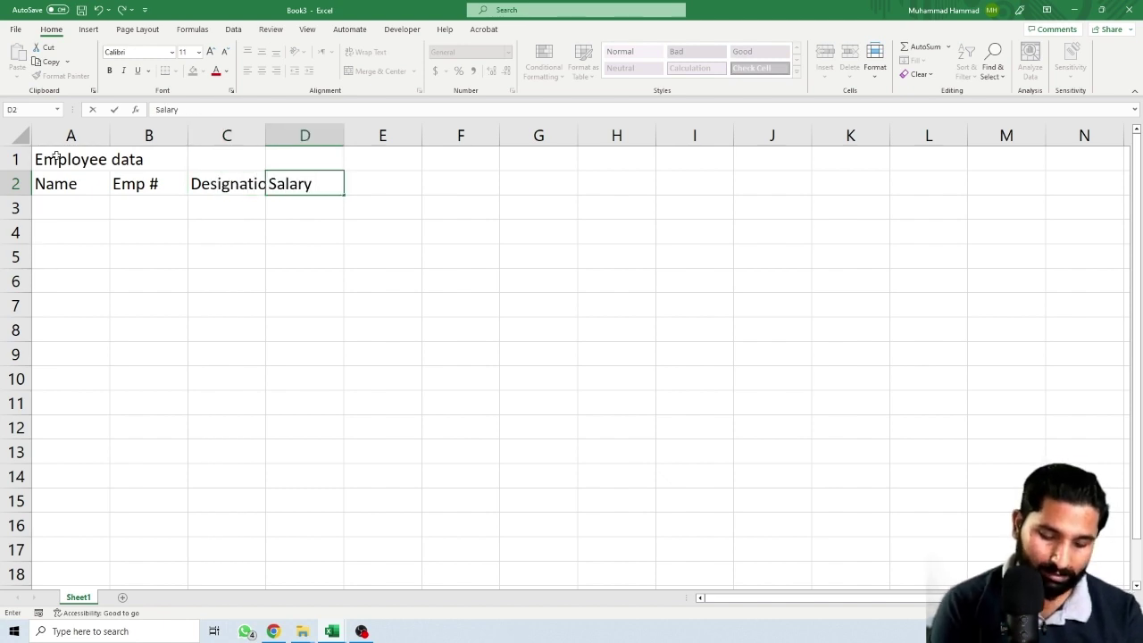
pyautogui.press('Tab')
pyautogui.write('Con')
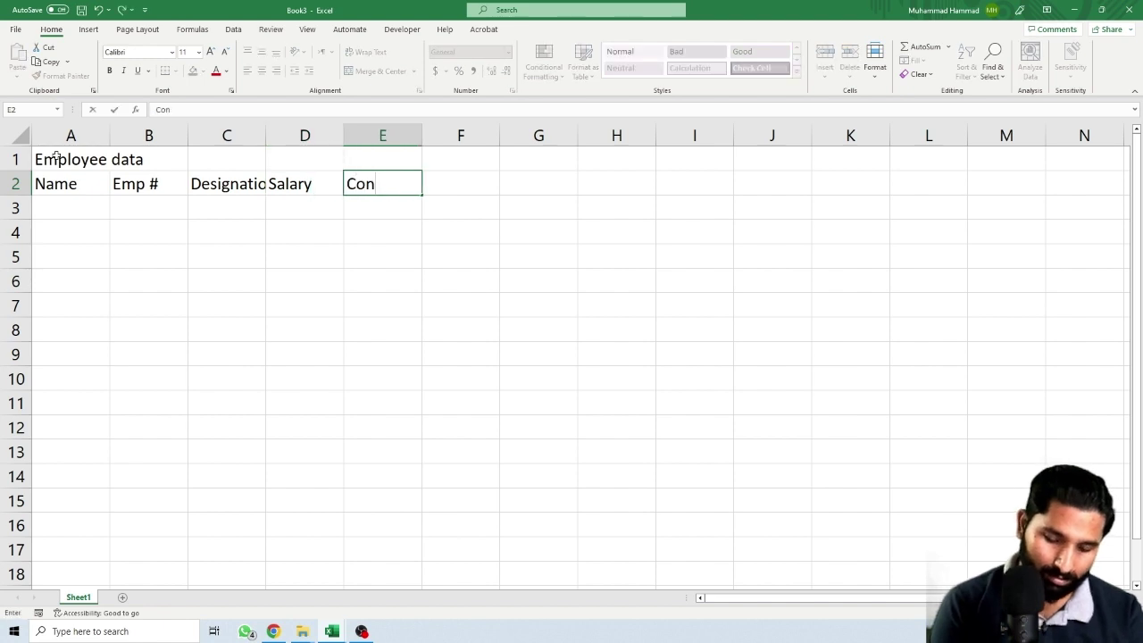
pyautogui.write('tact')
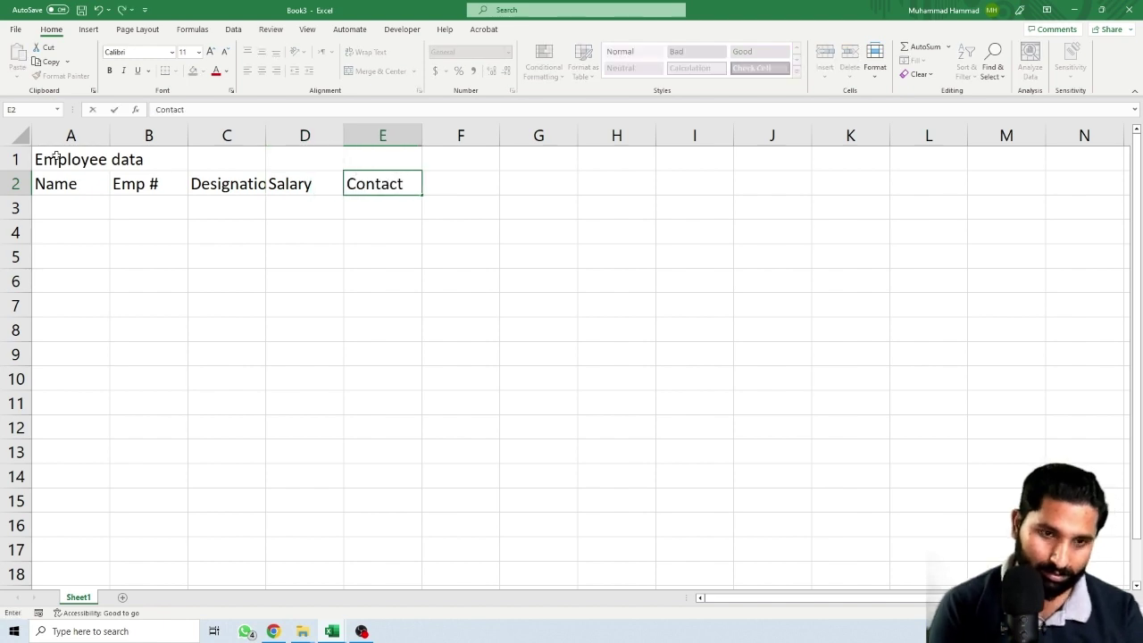
pyautogui.write(' #')
pyautogui.click(446, 183)
pyautogui.write('B')
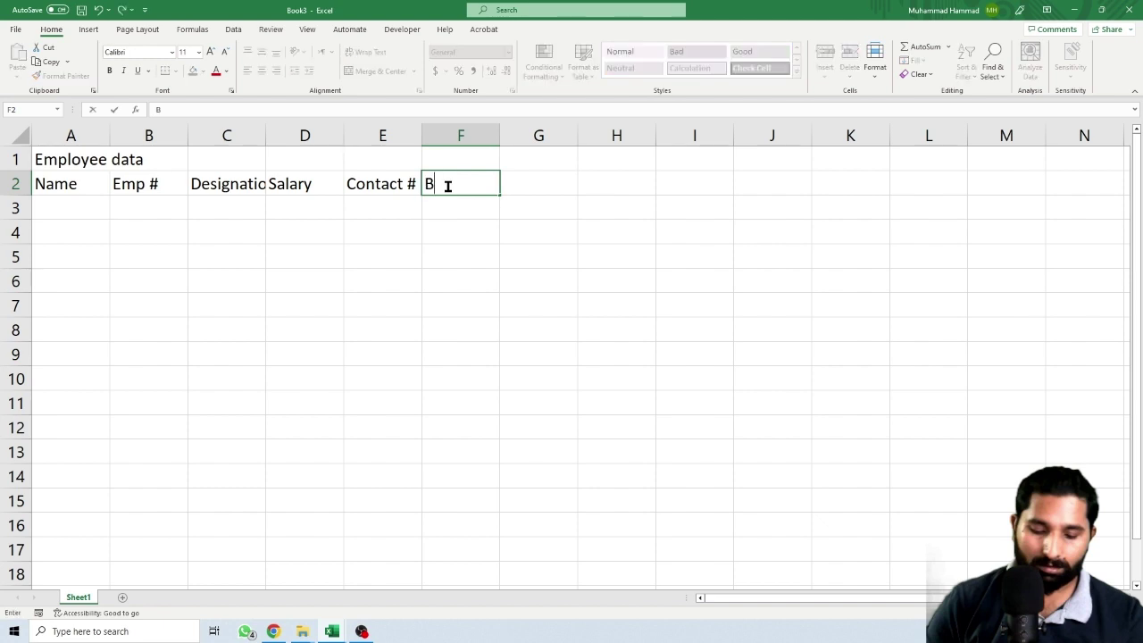
pyautogui.write('lood g')
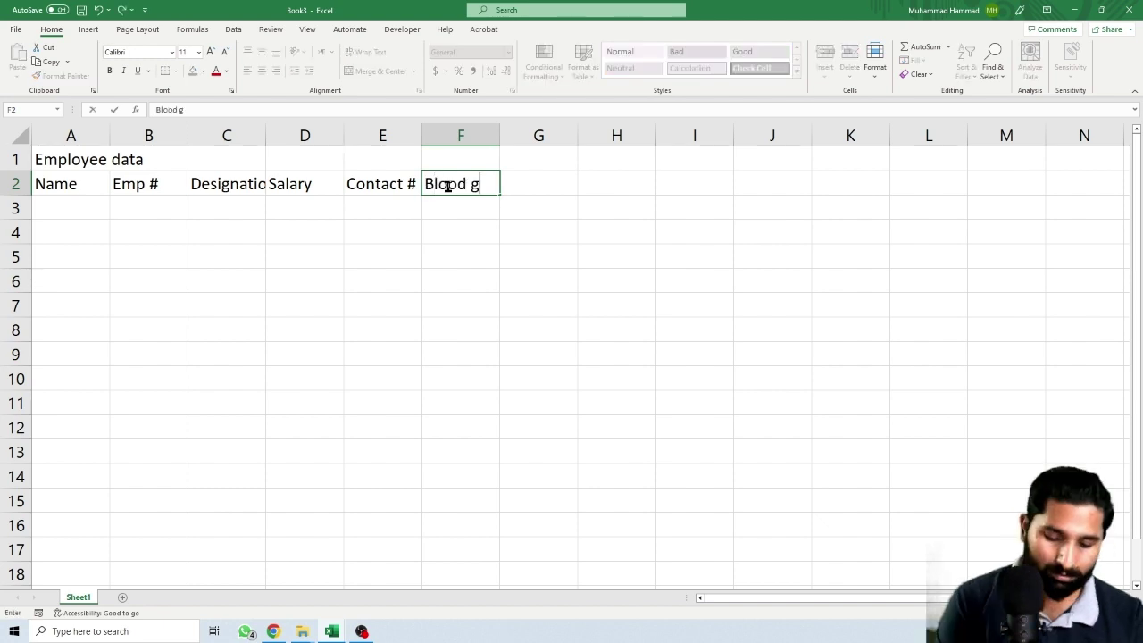
pyautogui.write('roup')
pyautogui.press('Return')
pyautogui.press('Return')
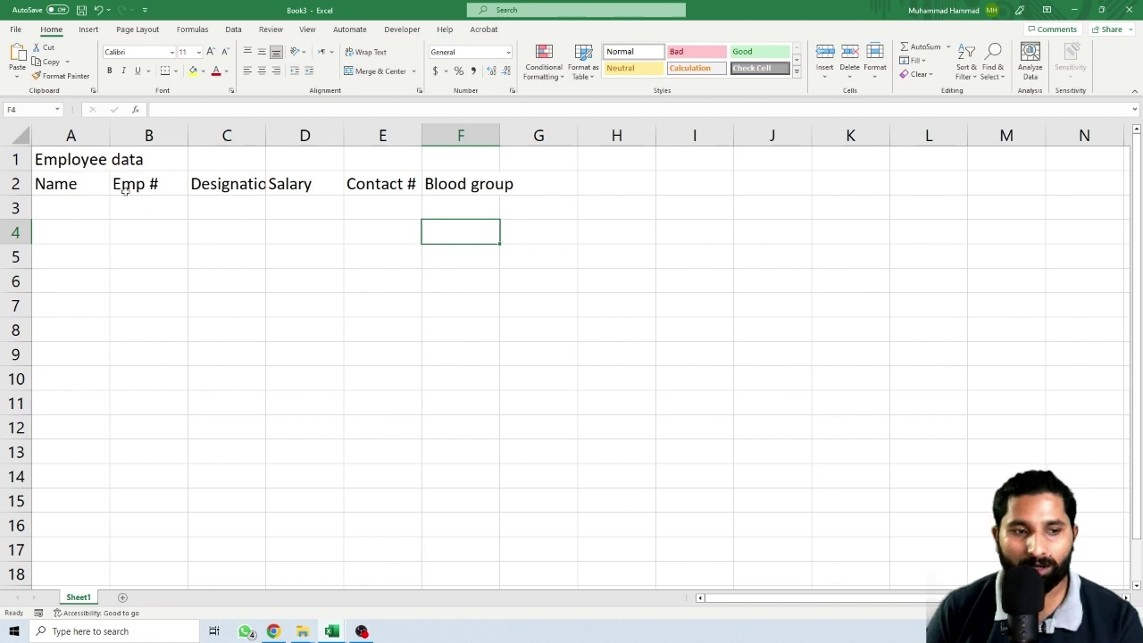
# Select A1:F1 and apply Merge & Center to the 'Employee data' title.
pyautogui.click(80, 161)
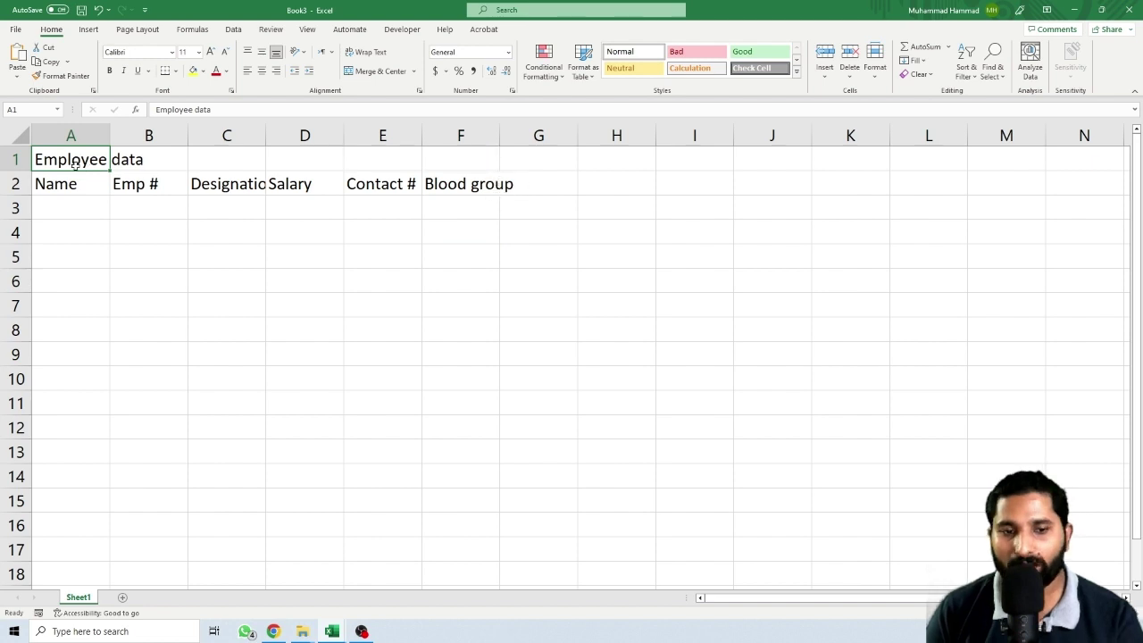
pyautogui.moveTo(61, 159); pyautogui.dragTo(477, 161)
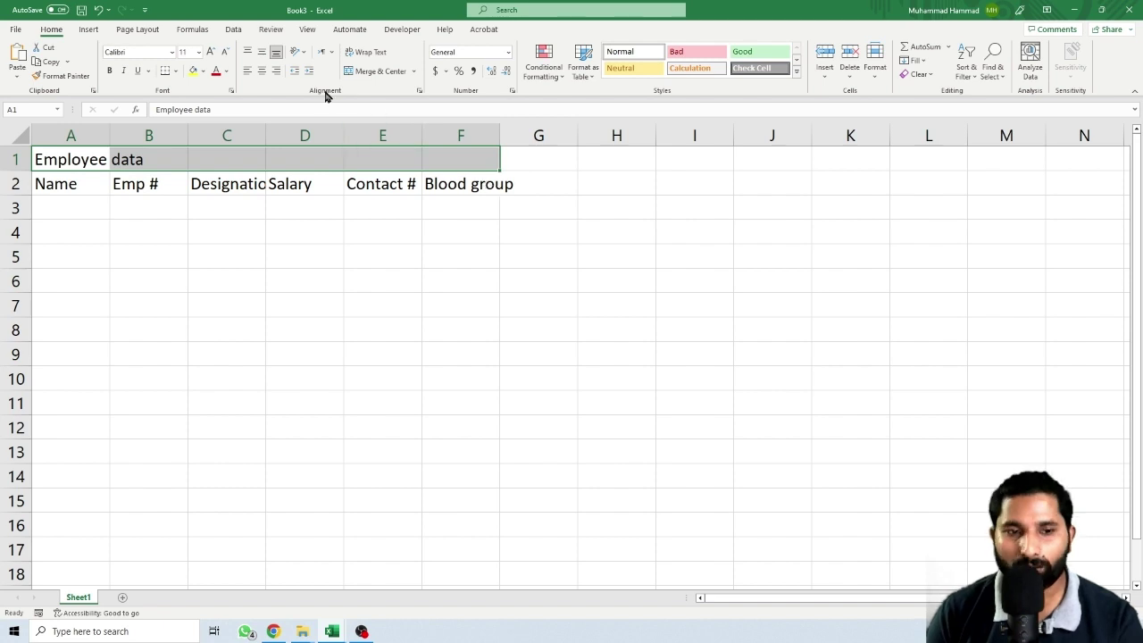
pyautogui.click(369, 77)
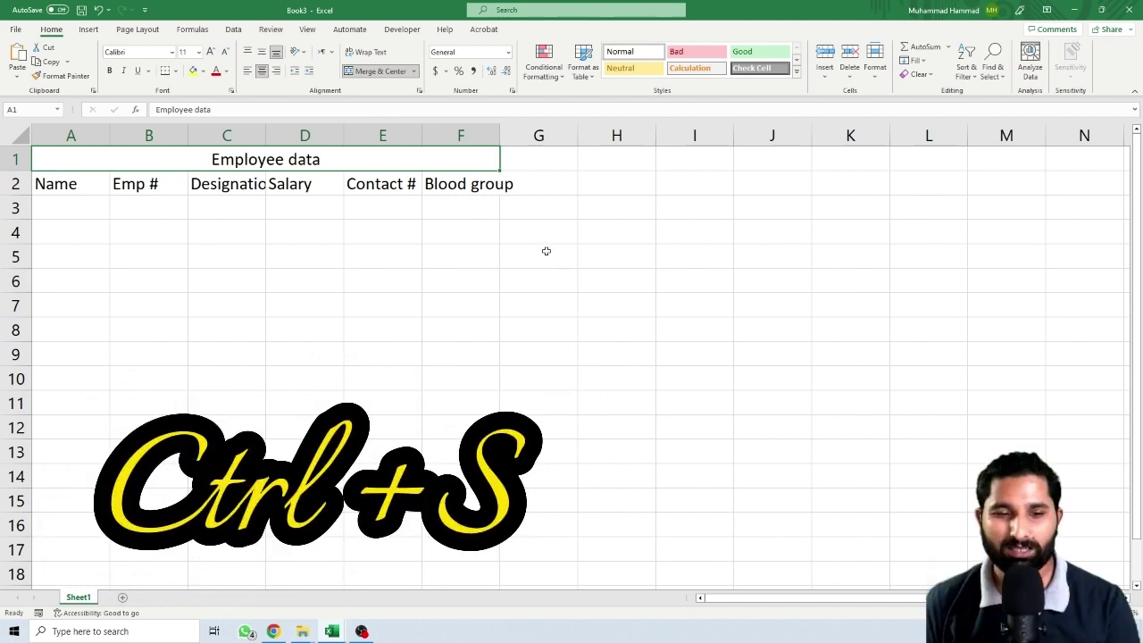
# Save the workbook as Book3.xlsx in the Excel for codanics folder.
pyautogui.hotkey('ctrl', 's')
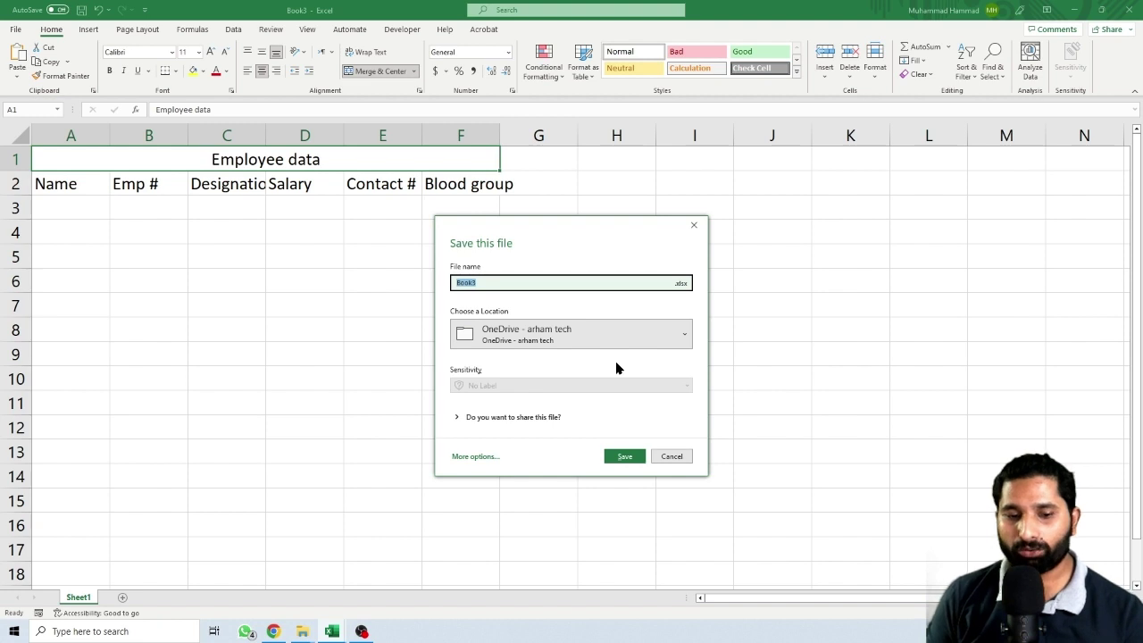
pyautogui.click(661, 339)
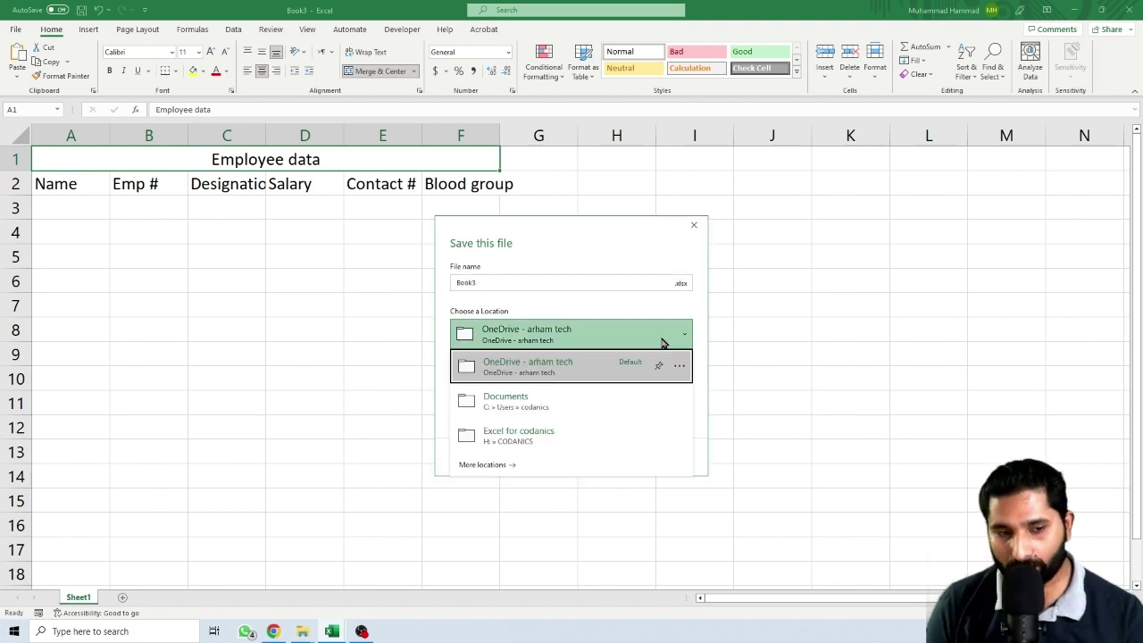
pyautogui.click(662, 339)
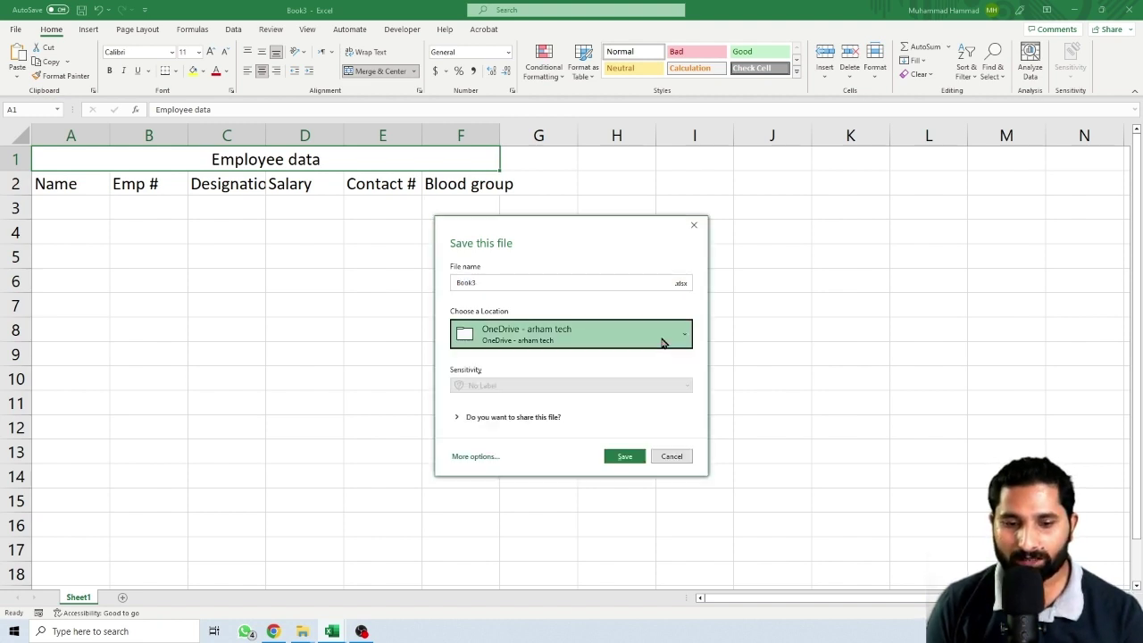
pyautogui.scroll(-2, 635, 354)
pyautogui.click(635, 339)
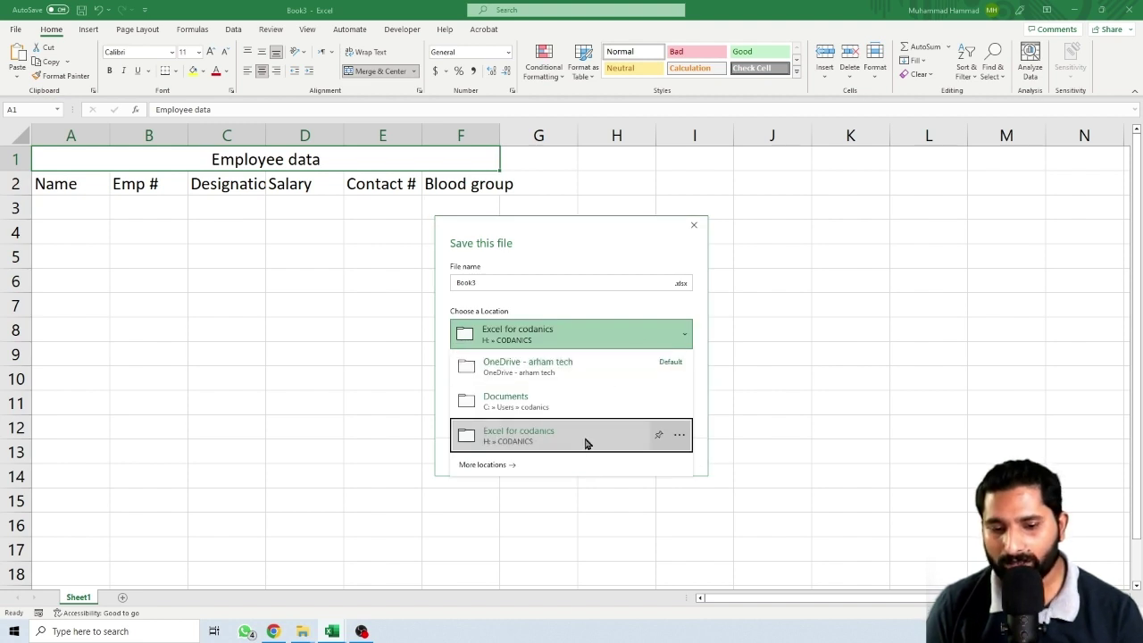
pyautogui.click(585, 444)
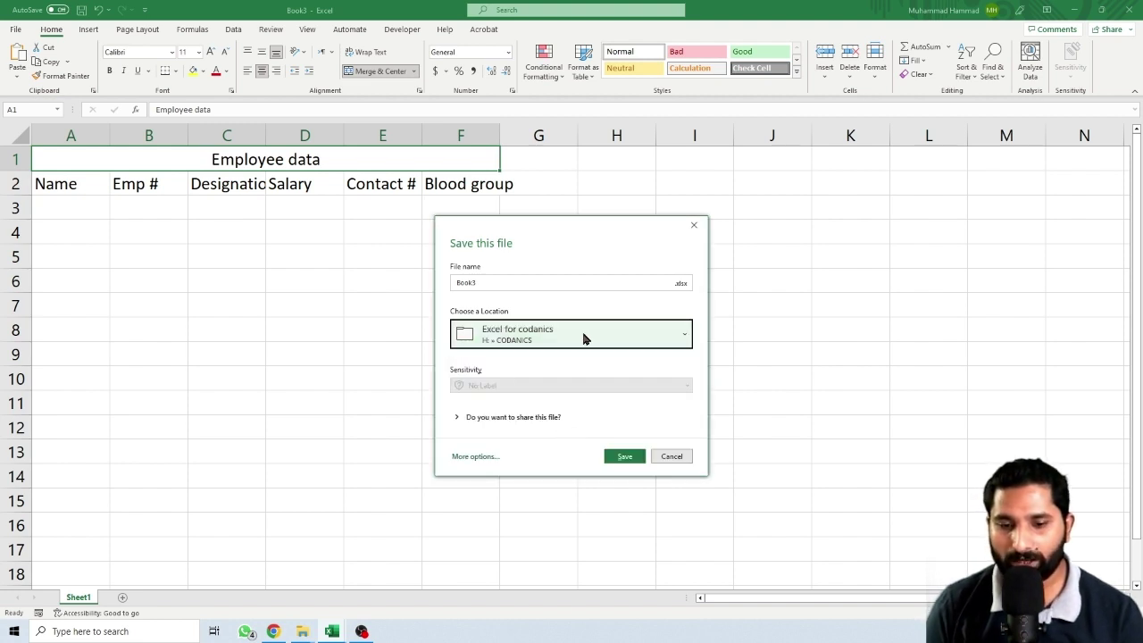
pyautogui.click(626, 457)
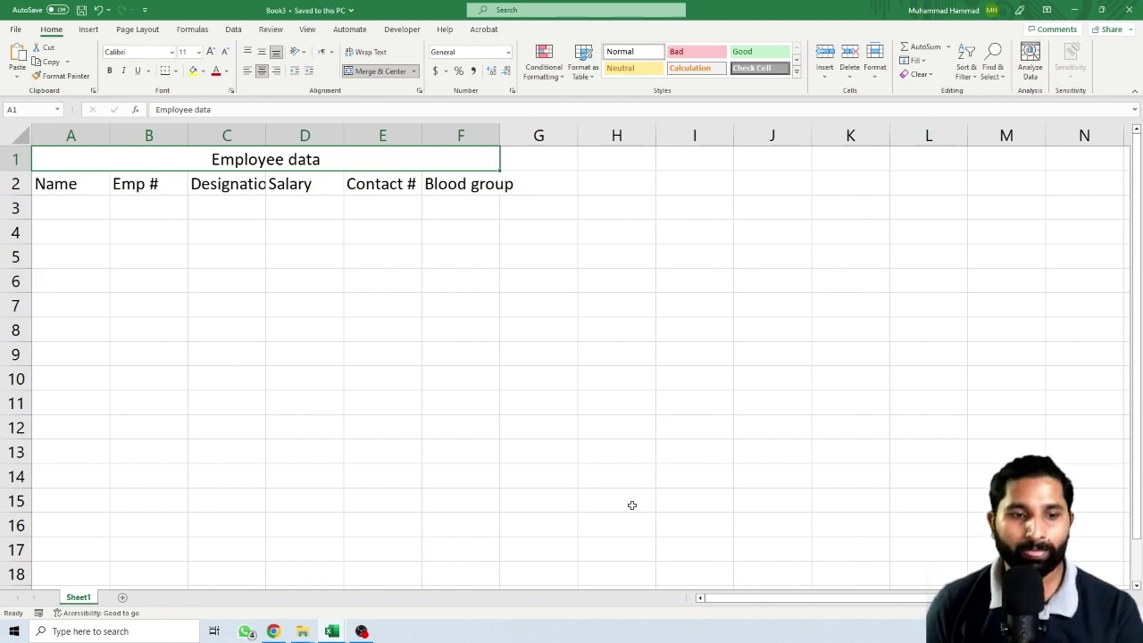
# Type the first five employee names into cells A3 through A7.
pyautogui.doubleClick(81, 206)
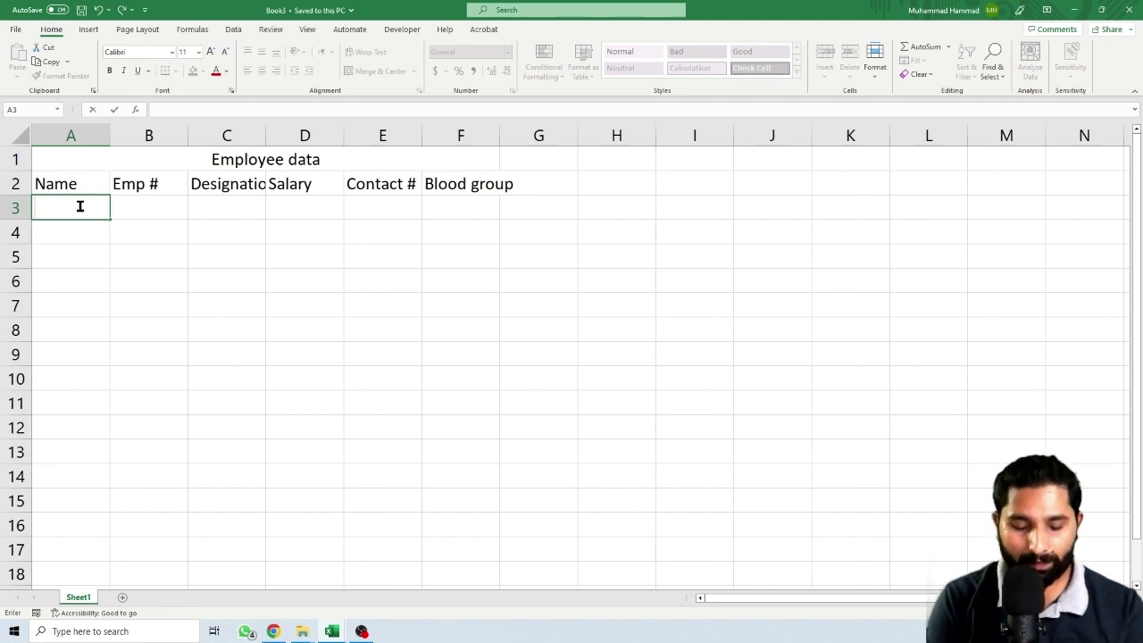
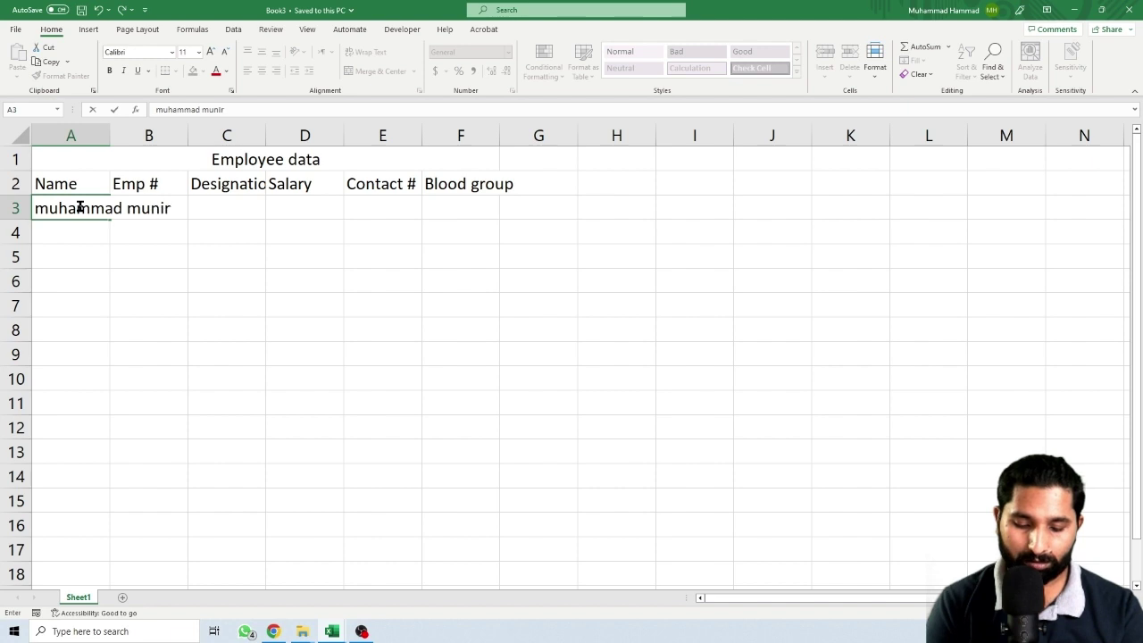
pyautogui.press('Return')
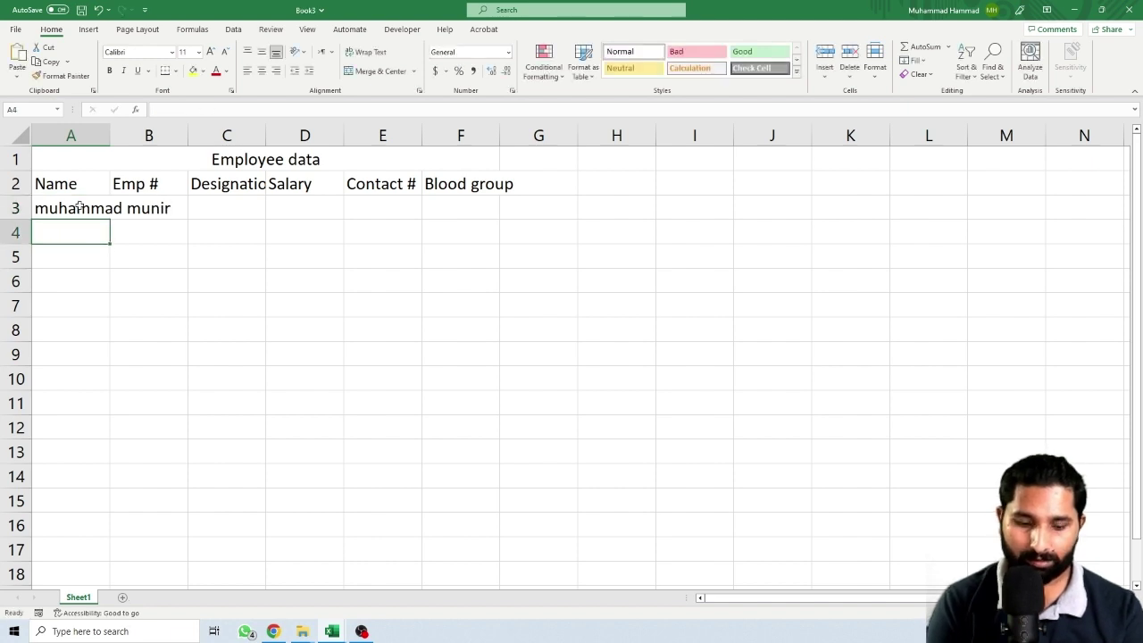
pyautogui.write('shahid')
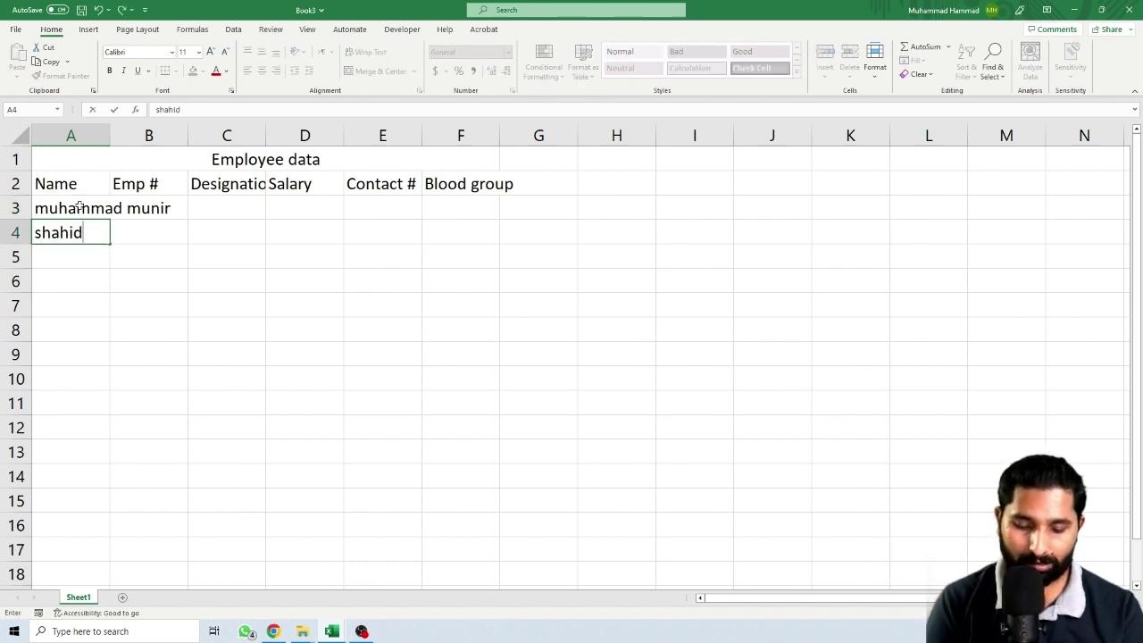
pyautogui.press('Return')
pyautogui.write('tal')
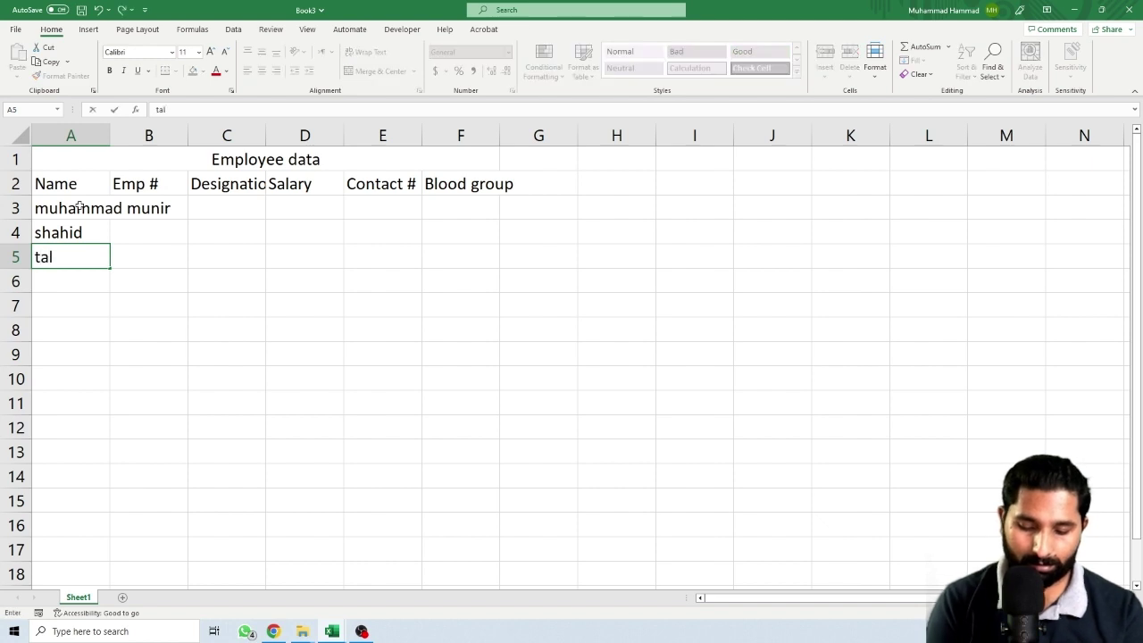
pyautogui.write('gh')
pyautogui.press('BackSpace')
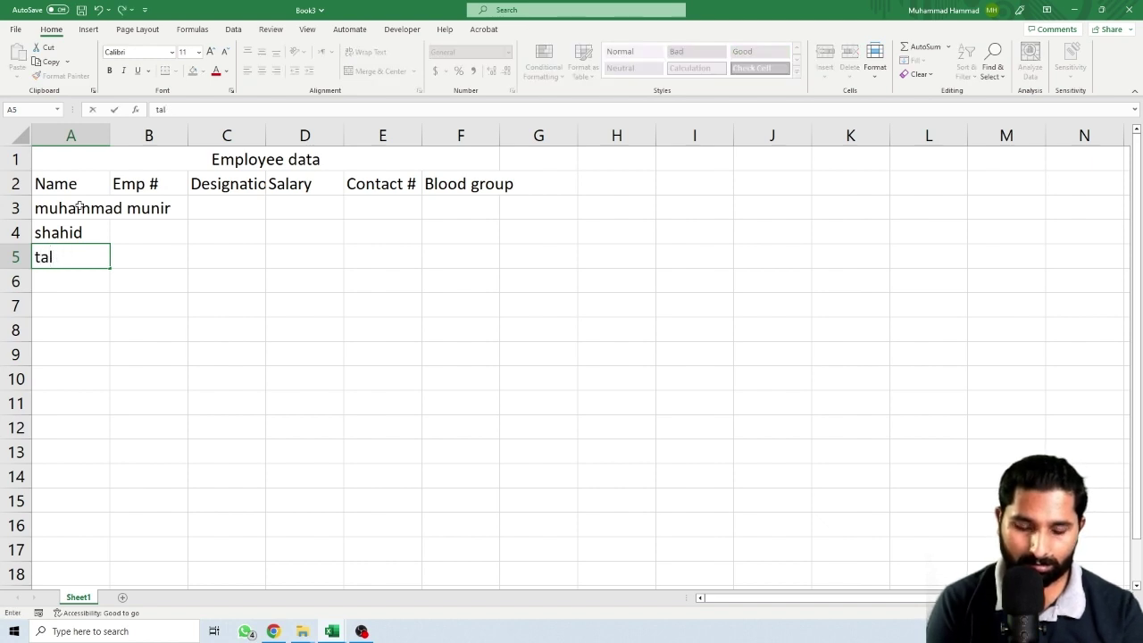
pyautogui.write('ha')
pyautogui.press('Return')
pyautogui.write('mus')
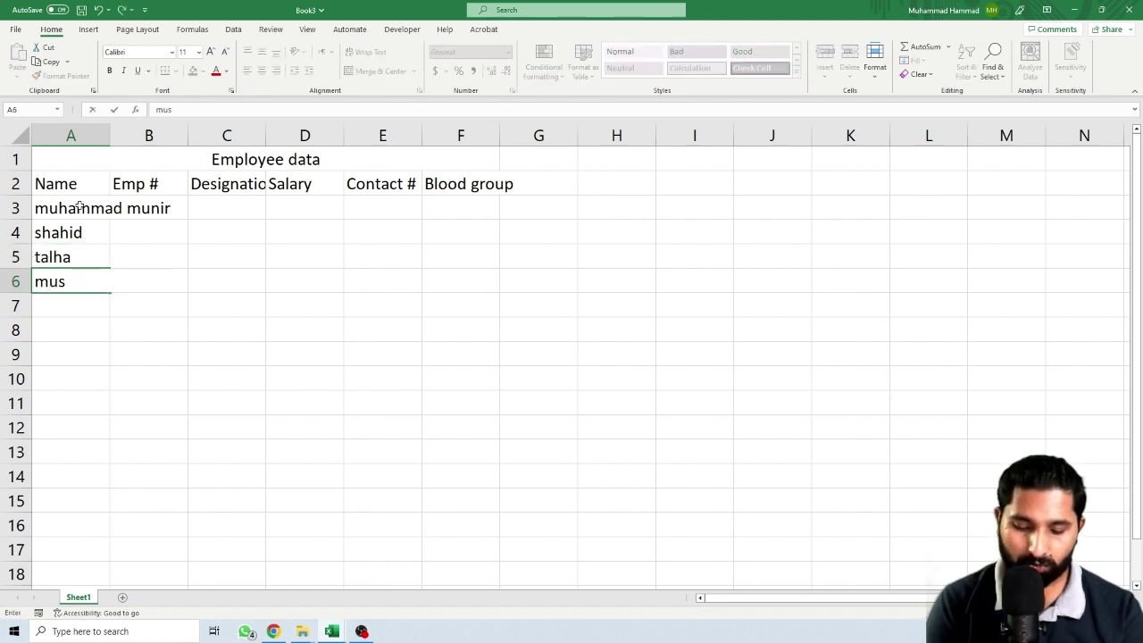
pyautogui.write('addiq')
pyautogui.press('Return')
pyautogui.write('m')
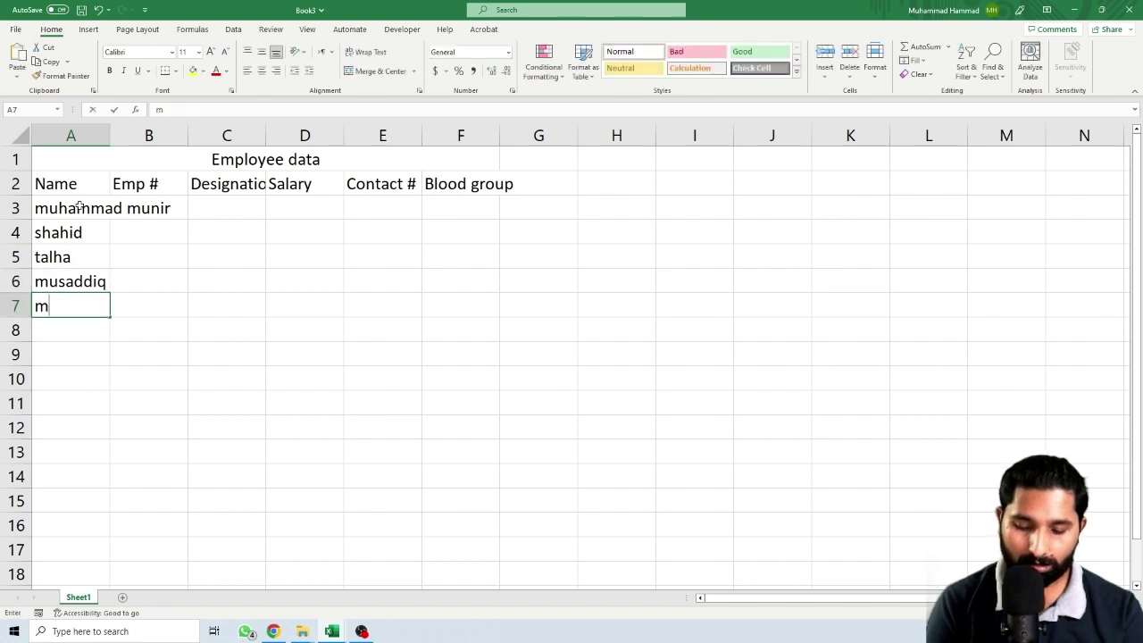
pyautogui.write('uzahir')
pyautogui.press('Return')
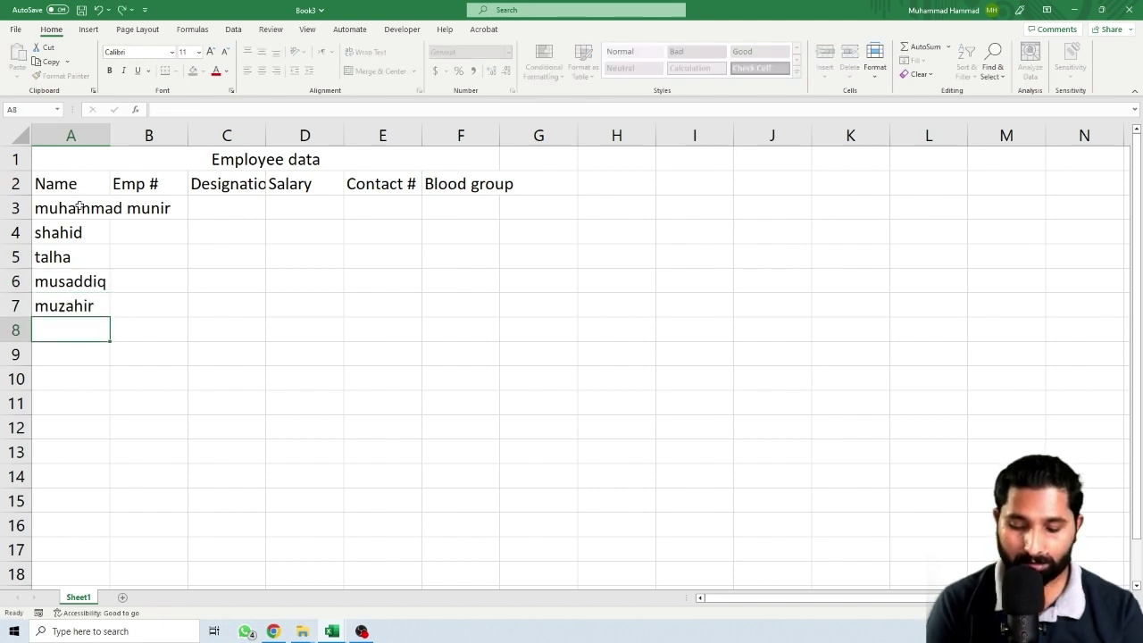
# Type the remaining four employee names into cells A8 through A11.
pyautogui.write('mun')
pyautogui.press('BackSpace')
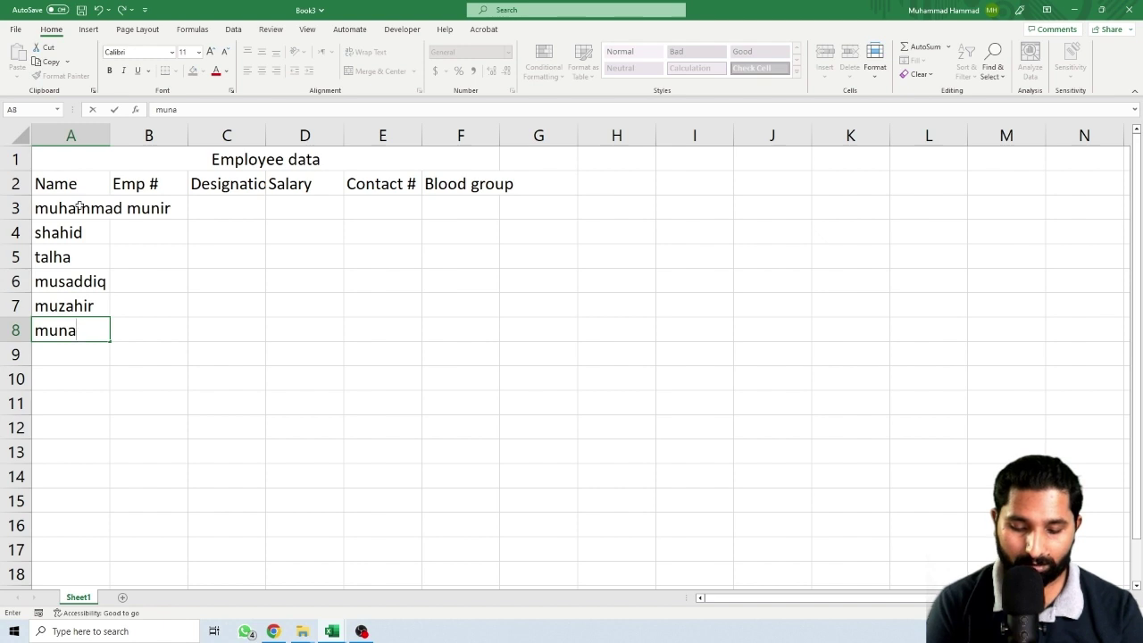
pyautogui.write('war')
pyautogui.press('Return')
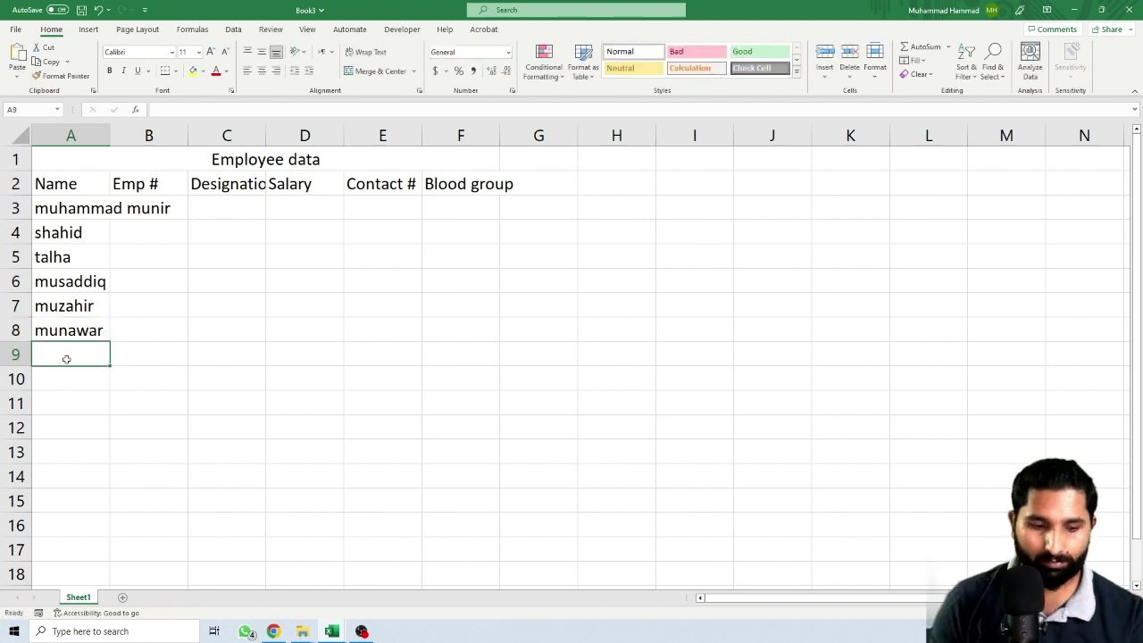
pyautogui.write('asad')
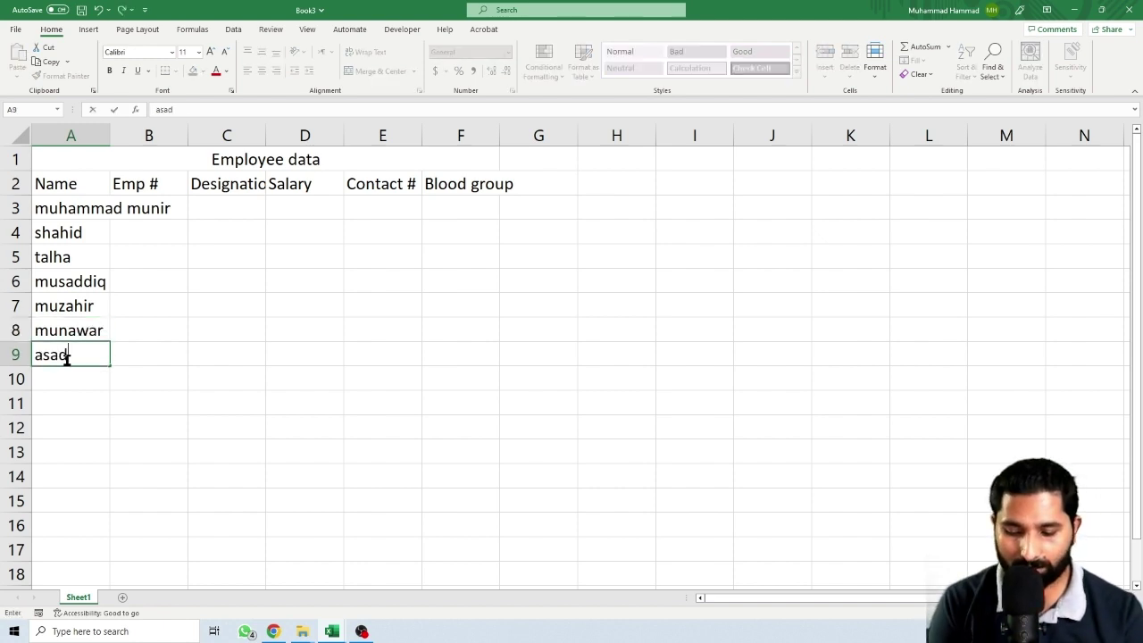
pyautogui.press('Return')
pyautogui.write('zi')
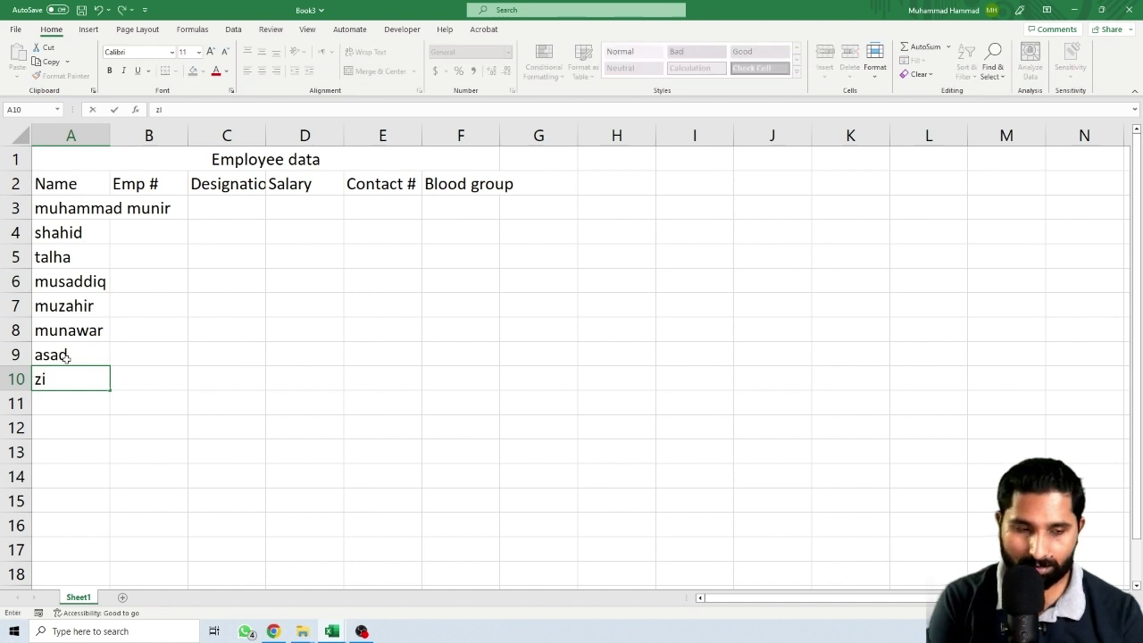
pyautogui.write('a')
pyautogui.press('Return')
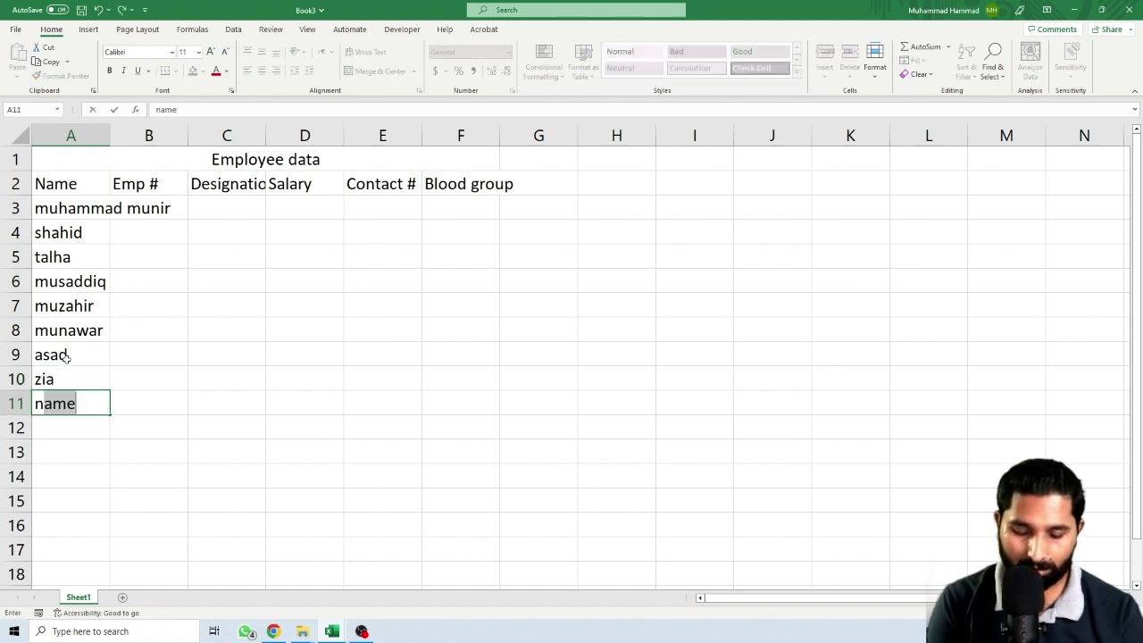
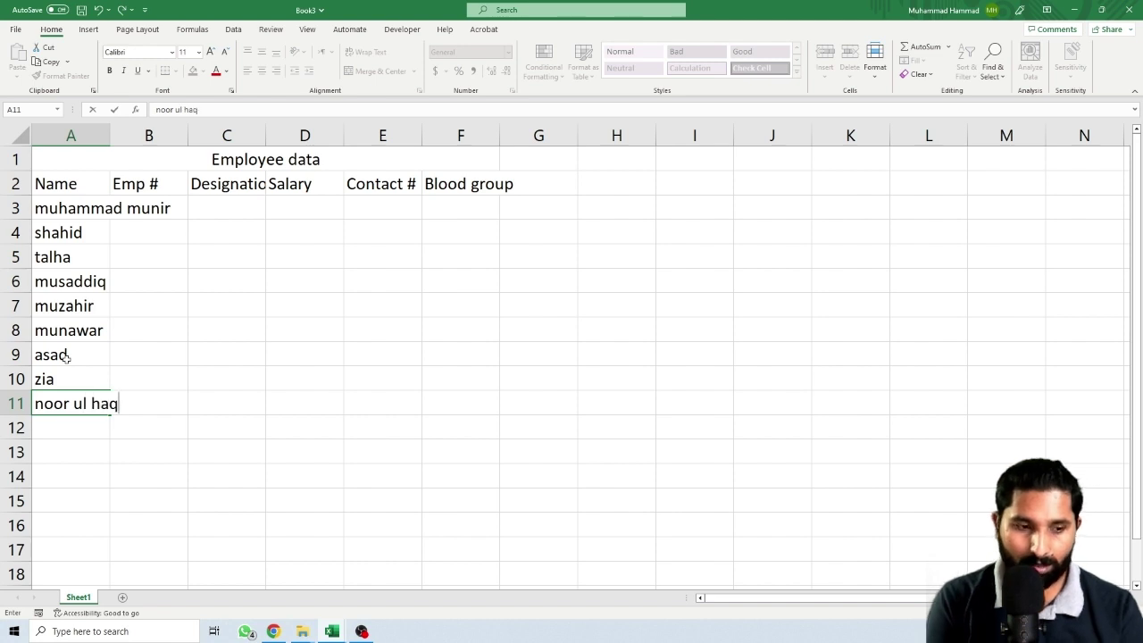
pyautogui.press('Return')
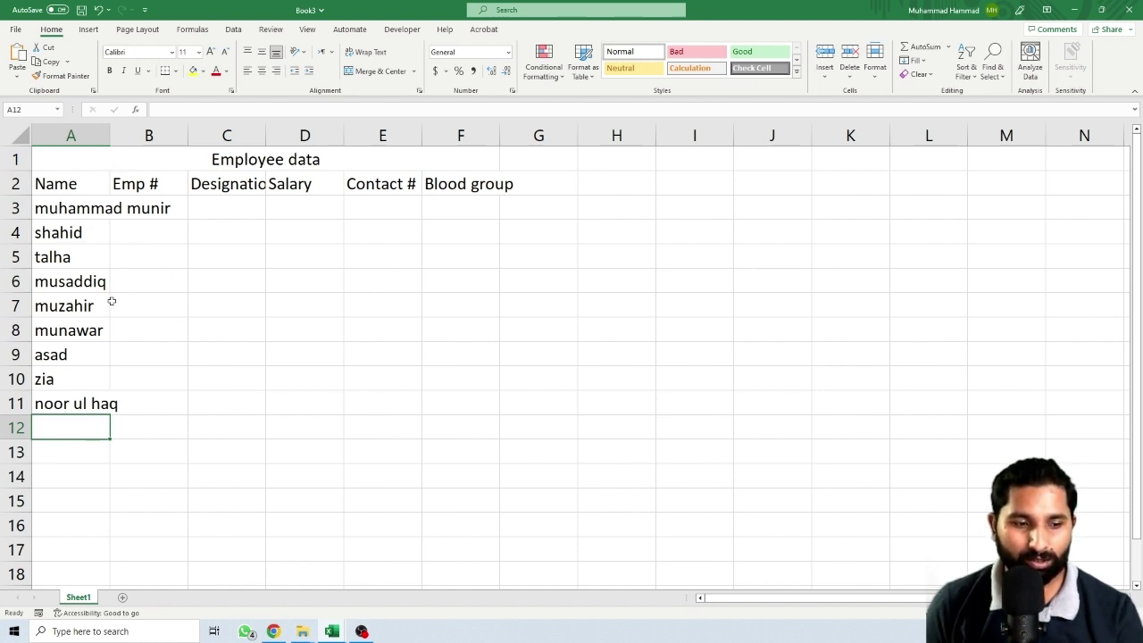
# Autofit column A to the longest name and enter employee numbers in B3 through B7.
pyautogui.doubleClick(110, 135)
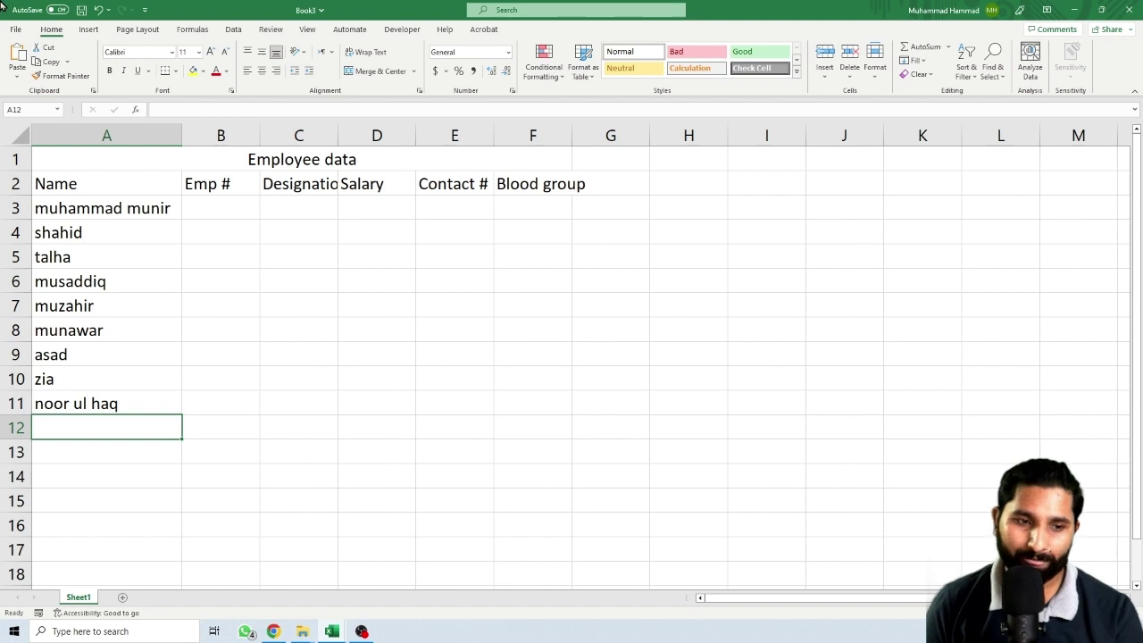
pyautogui.click(208, 207)
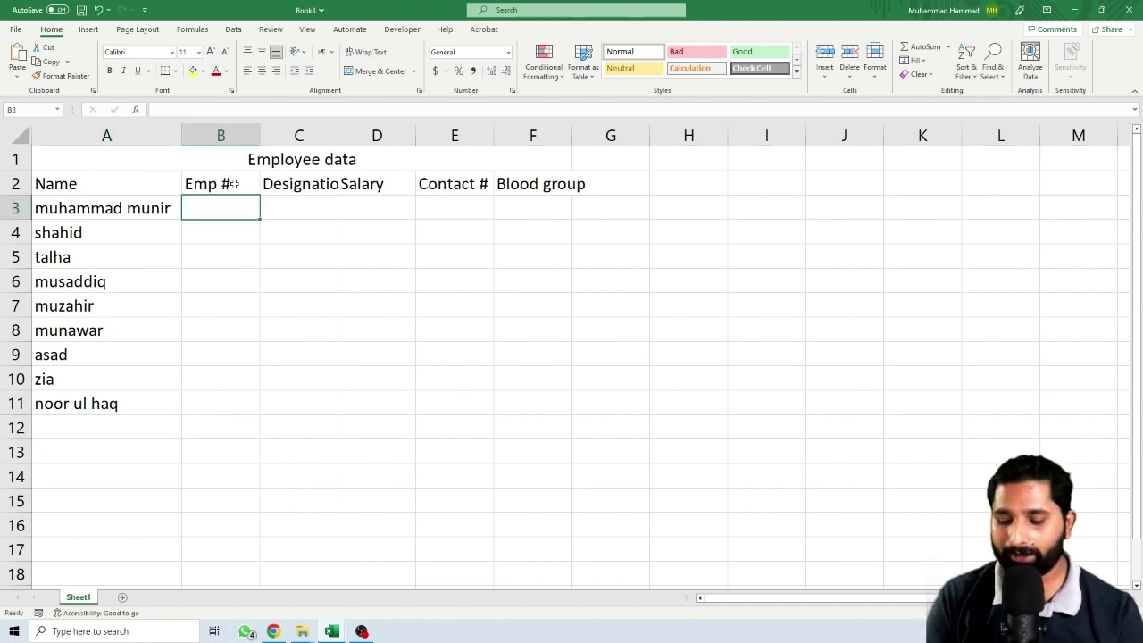
pyautogui.write('23469')
pyautogui.press('Return')
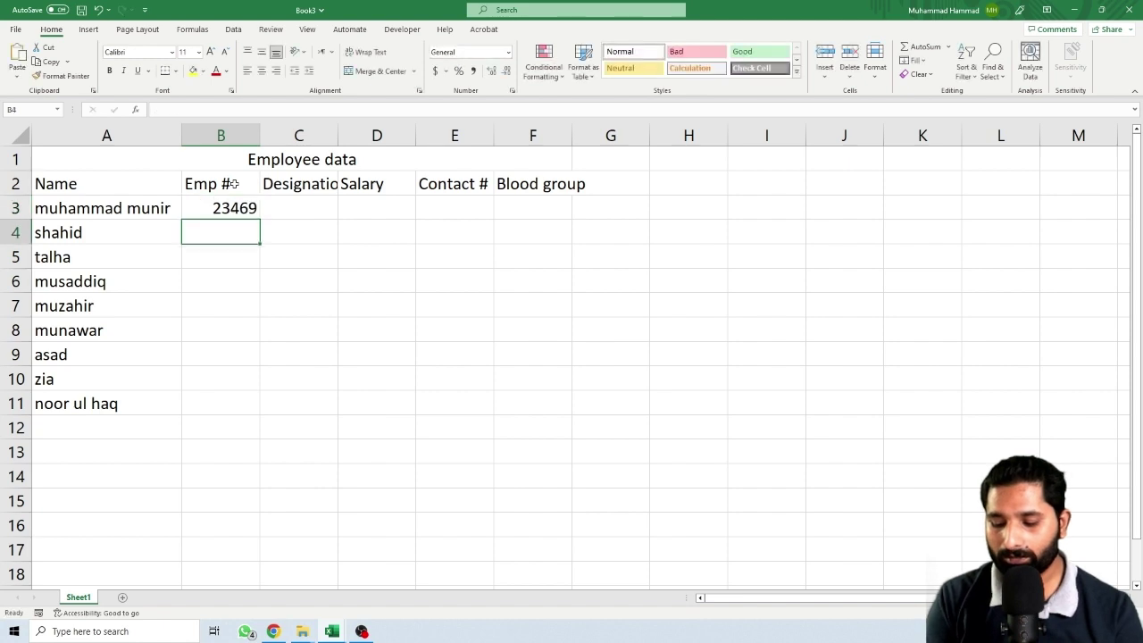
pyautogui.write('25689')
pyautogui.press('Return')
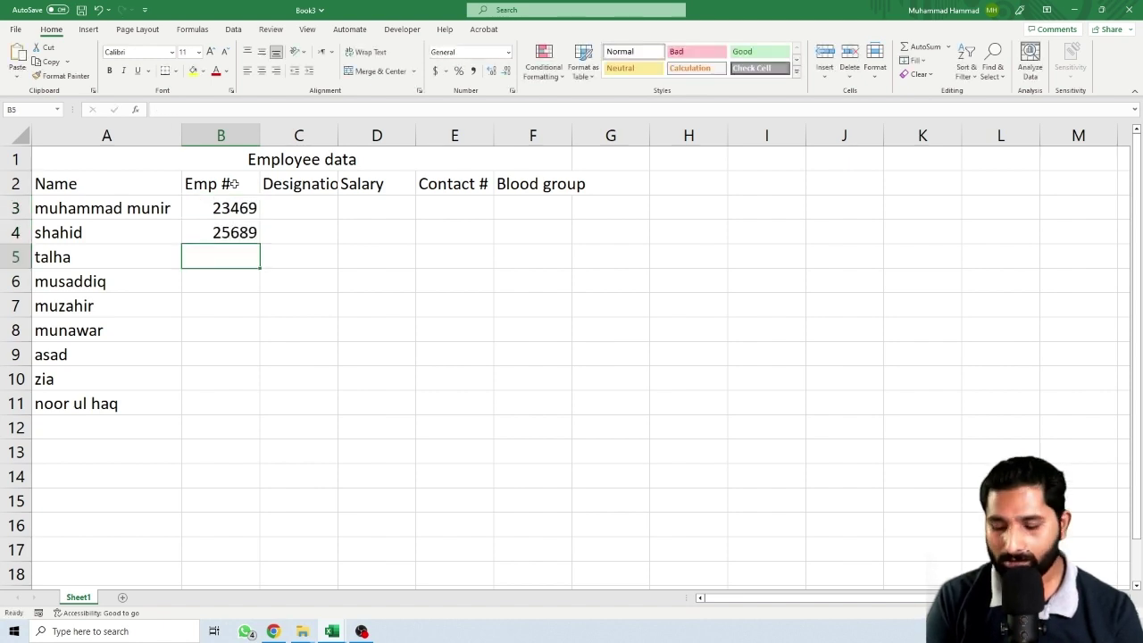
pyautogui.write('24698')
pyautogui.press('Return')
pyautogui.write('2')
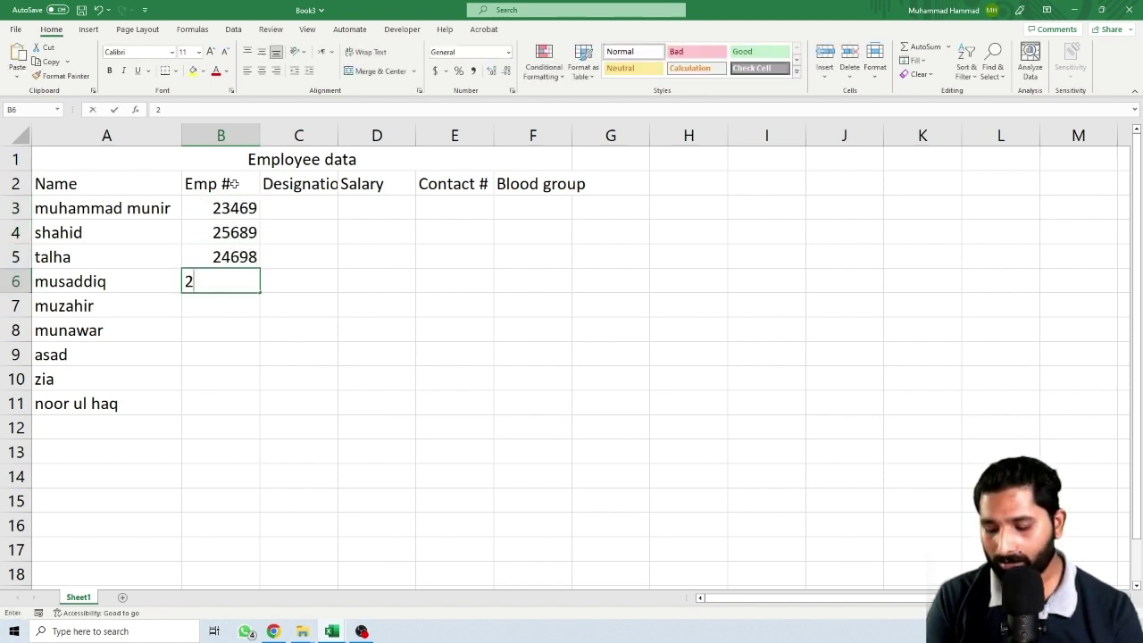
pyautogui.write('4697')
pyautogui.press('Return')
pyautogui.write('2569')
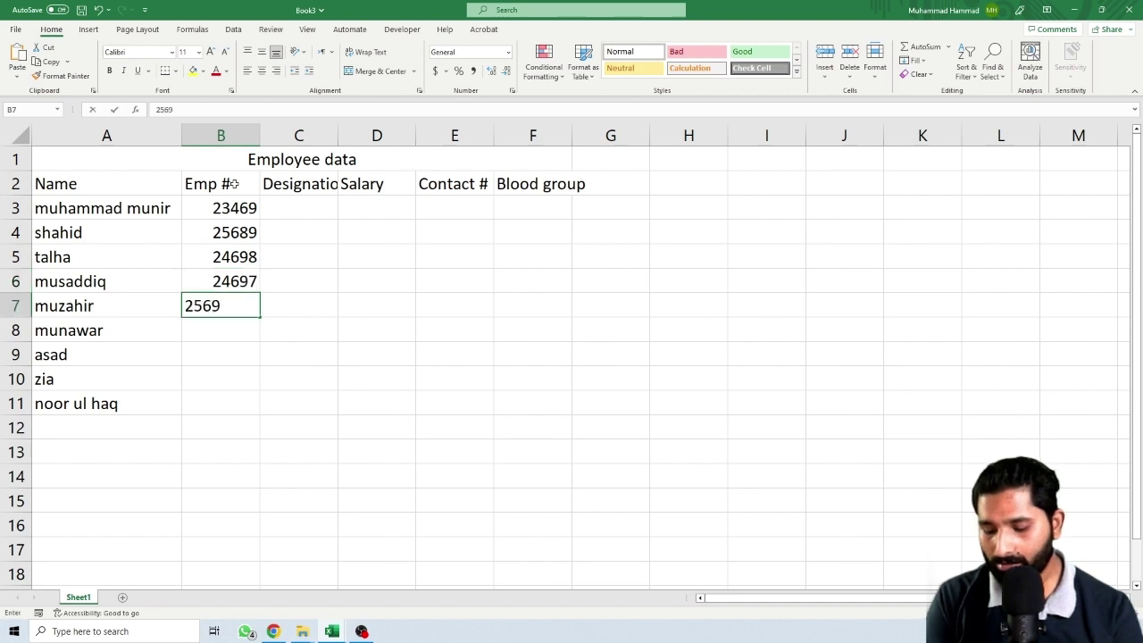
pyautogui.write('8')
pyautogui.press('Return')
# Enter employee numbers in B8 through B11 and clear the stray number from B12.
pyautogui.write('2469')
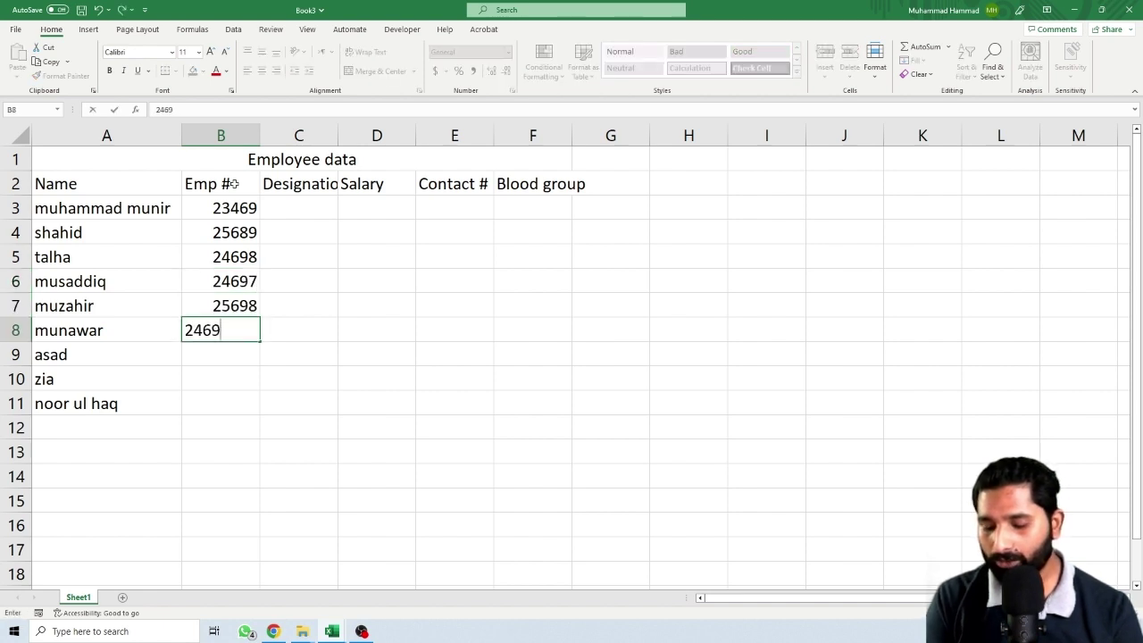
pyautogui.press('Return')
pyautogui.write('246')
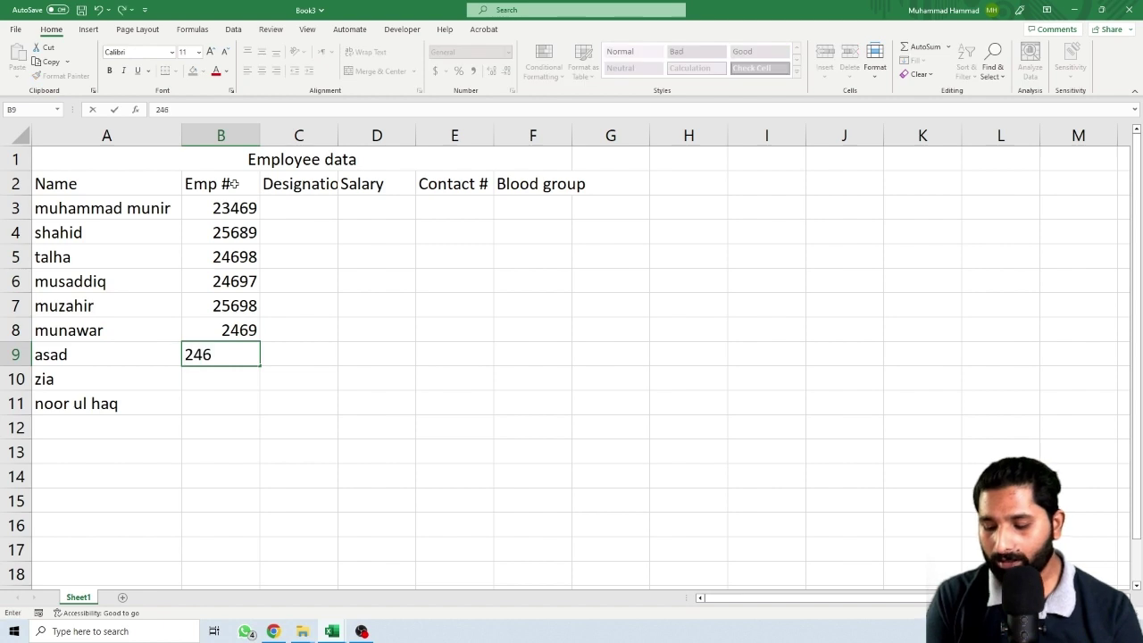
pyautogui.write('98')
pyautogui.press('Return')
pyautogui.write('236547')
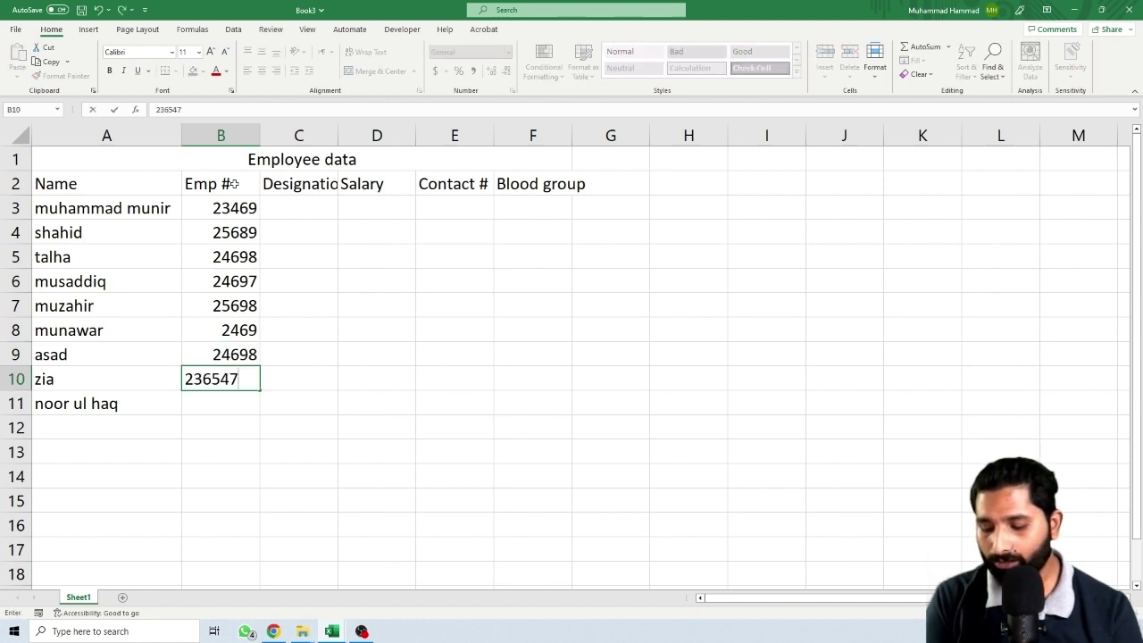
pyautogui.write('3')
pyautogui.press('Return')
pyautogui.write('2469')
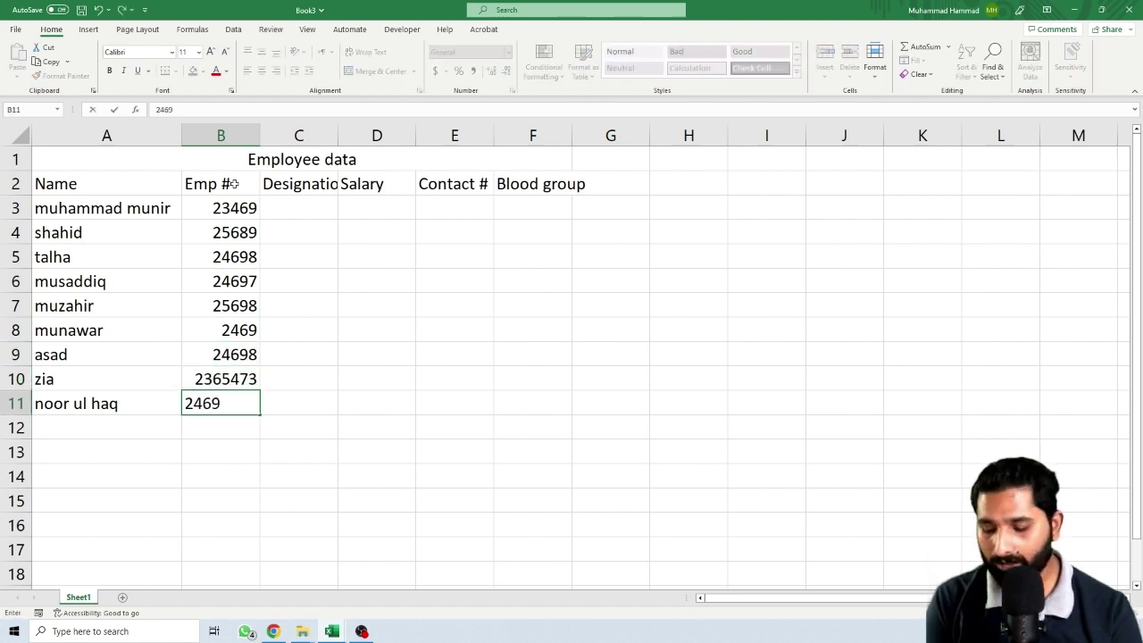
pyautogui.write('85')
pyautogui.press('Return')
pyautogui.write('264')
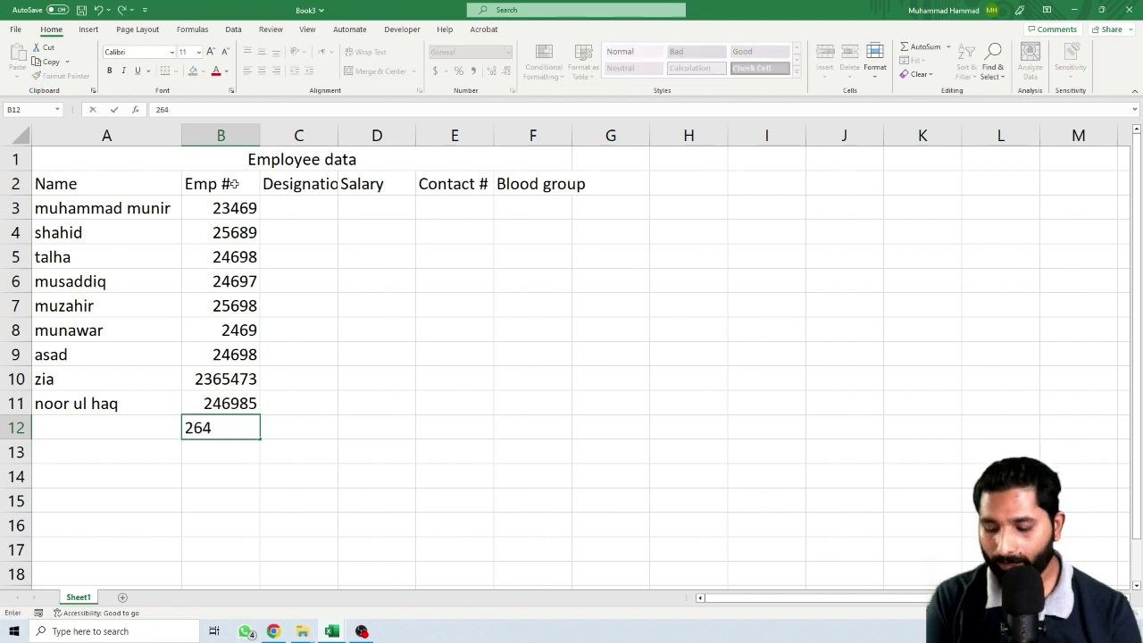
pyautogui.write('98')
pyautogui.press('Return')
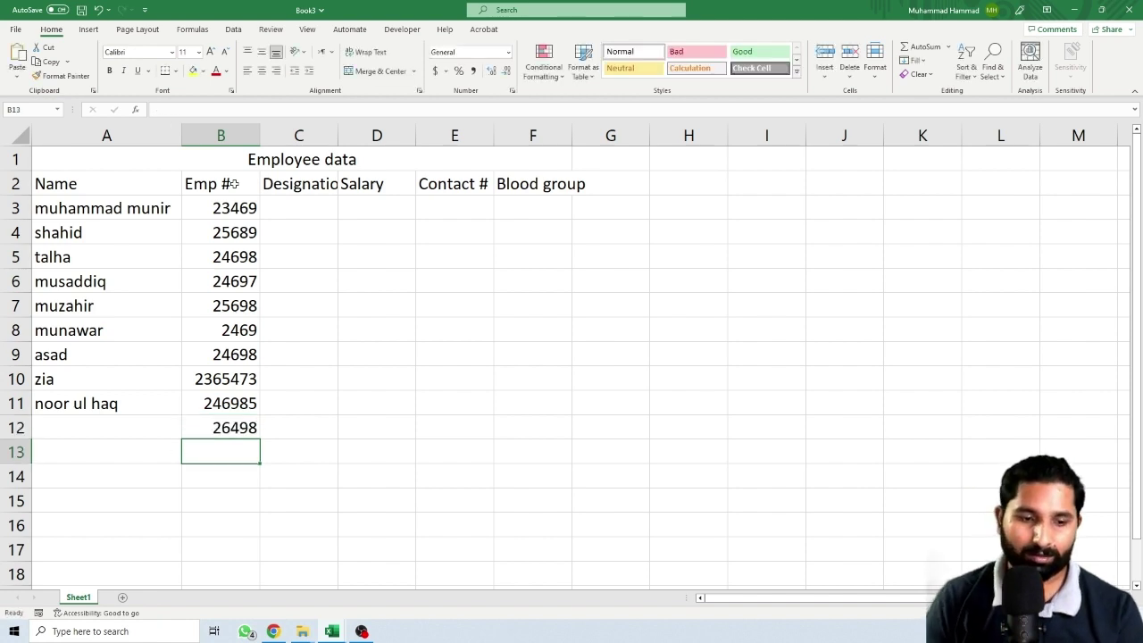
pyautogui.press('Up')
pyautogui.press('BackSpace')
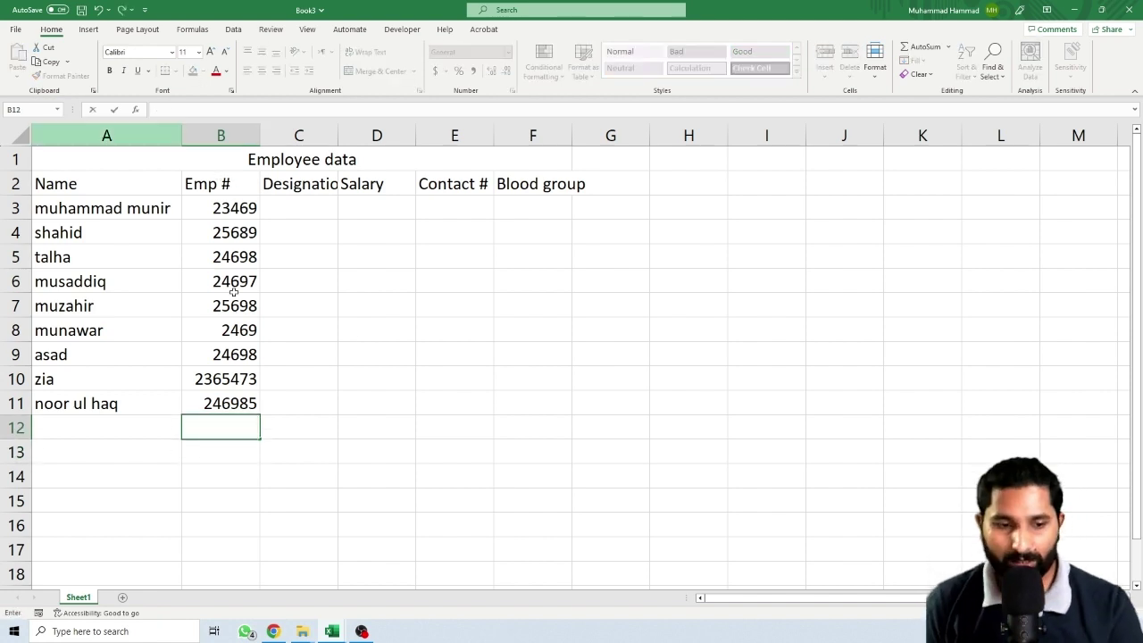
# Autofit column B to its employee numbers and column C to the Designation heading.
pyautogui.click(234, 395)
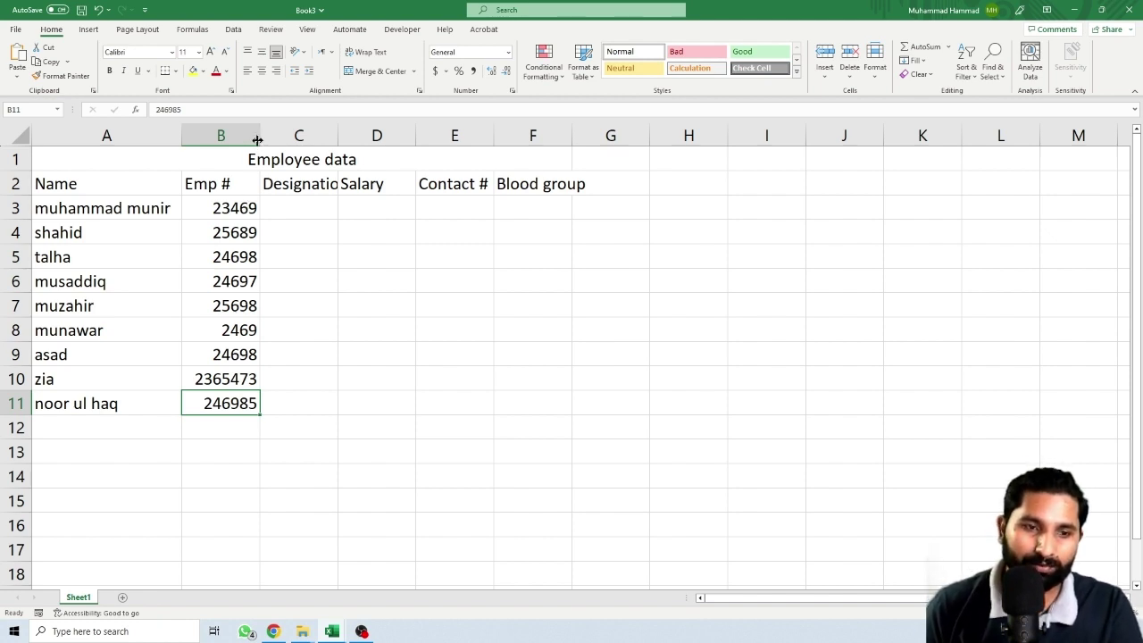
pyautogui.doubleClick(258, 140)
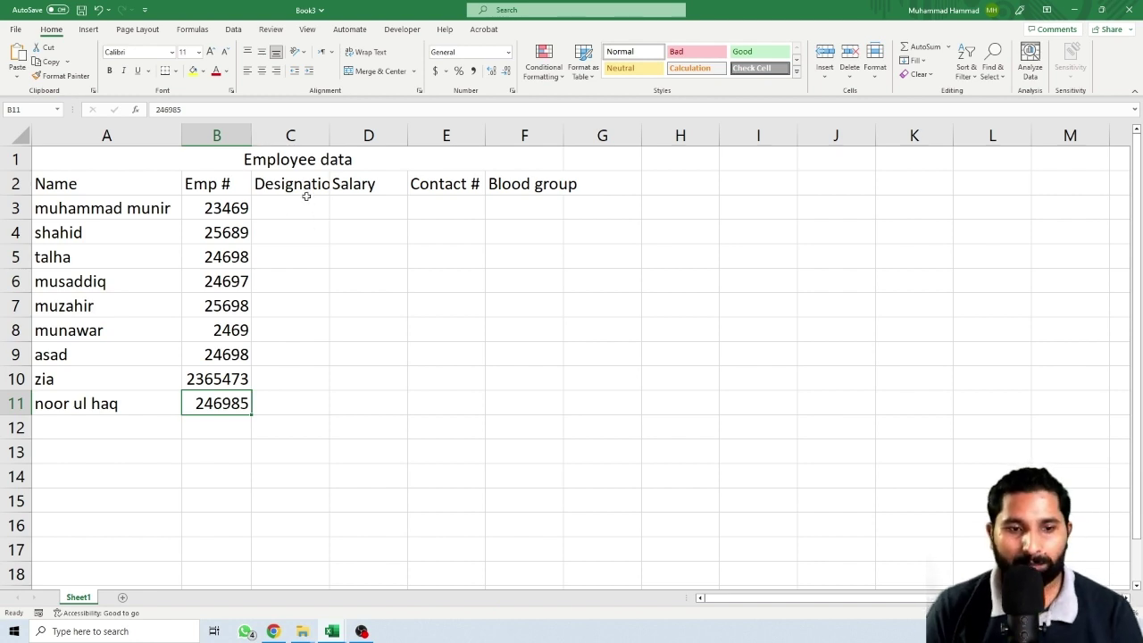
pyautogui.doubleClick(329, 139)
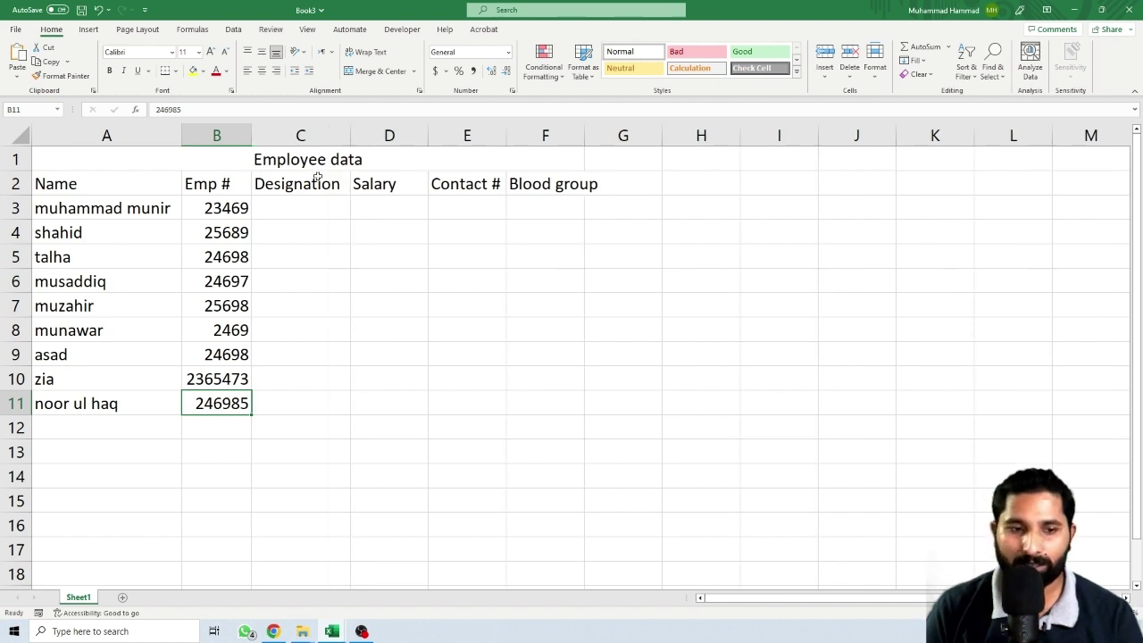
pyautogui.click(298, 222)
pyautogui.click(304, 206)
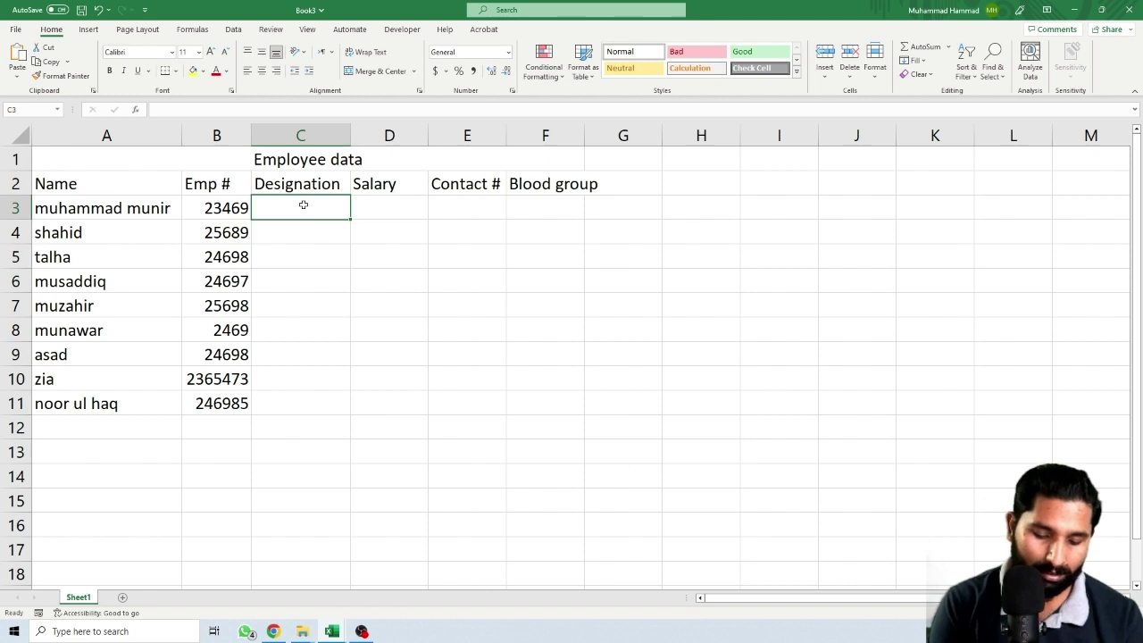
# Enter the designations C.E.O, DGM, GM and AM in C3 through C6.
pyautogui.write('C.E.')
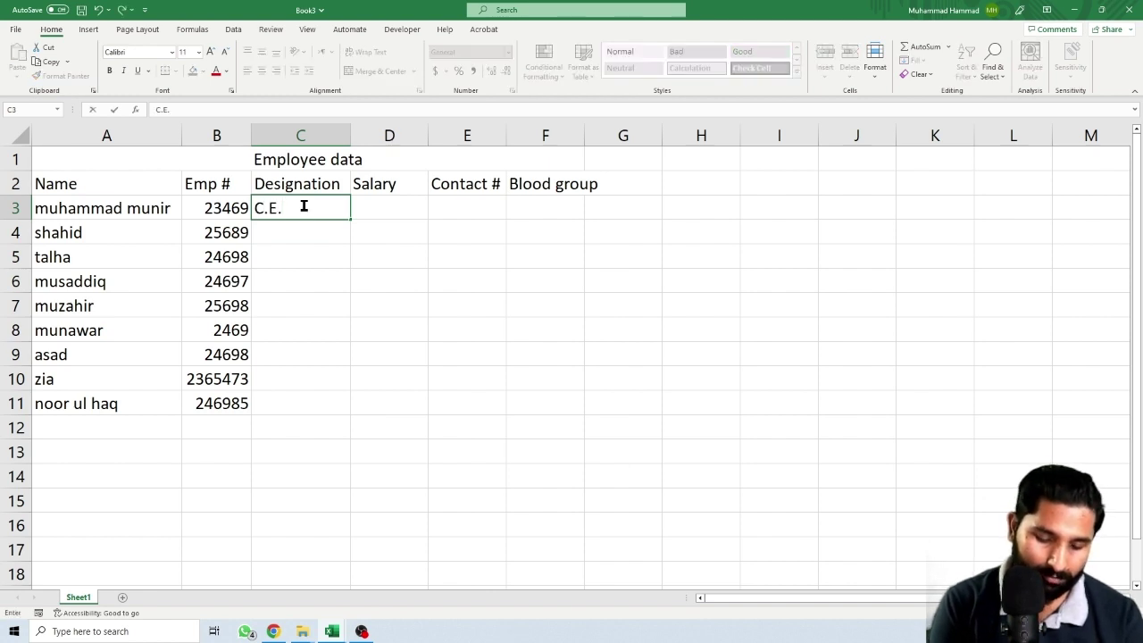
pyautogui.write('O')
pyautogui.press('Return')
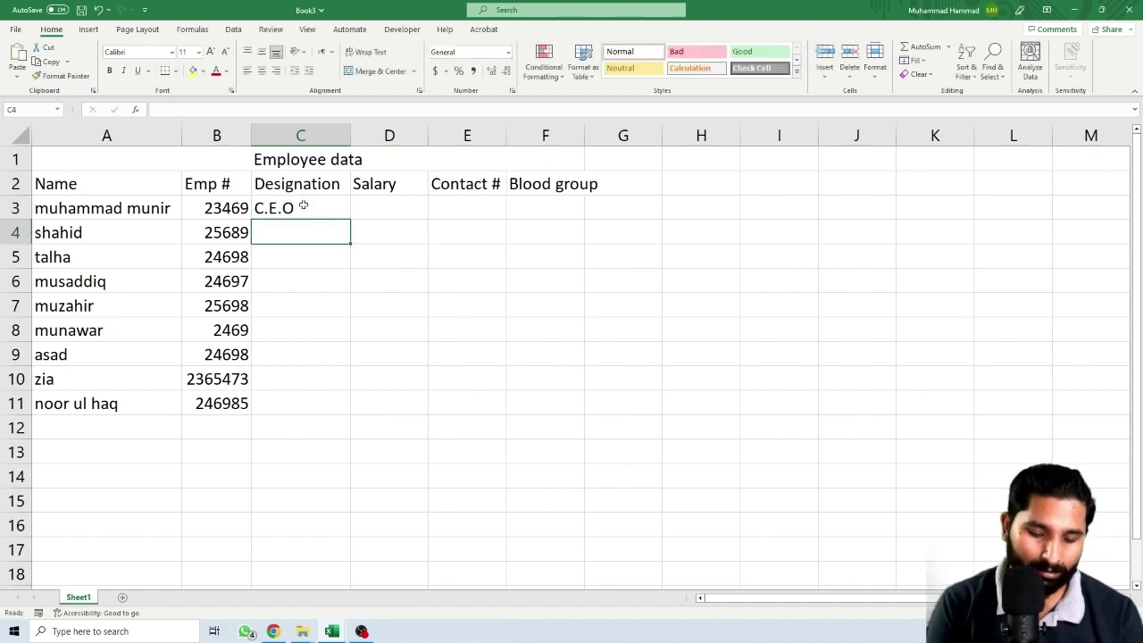
pyautogui.write('DG')
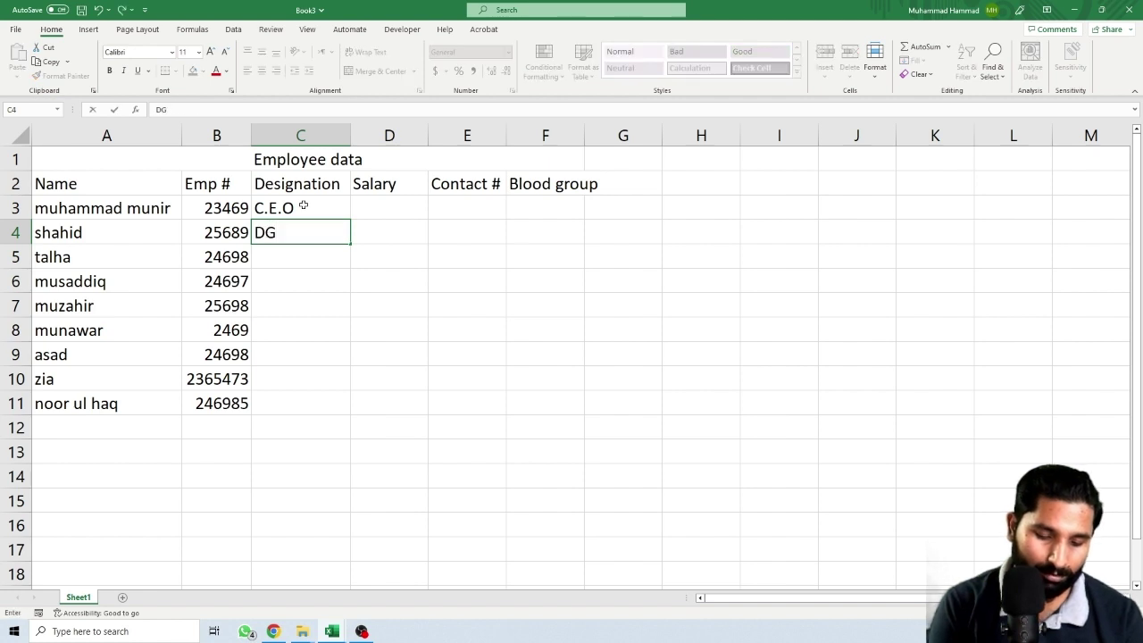
pyautogui.write('M')
pyautogui.press('Return')
pyautogui.press('Return')
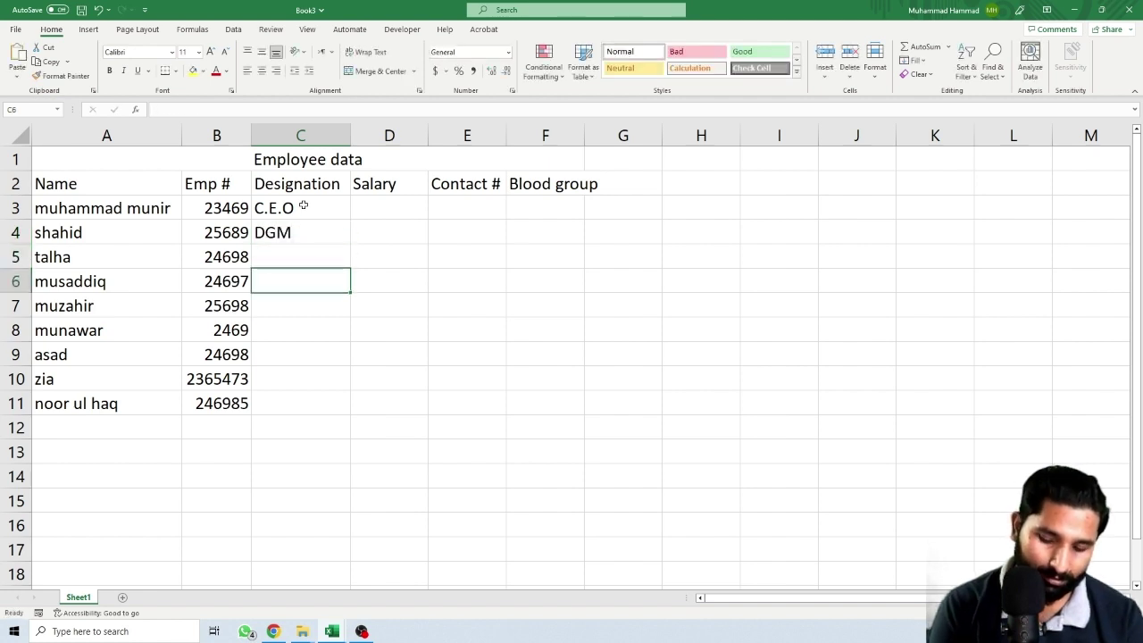
pyautogui.press('Up')
pyautogui.write('GM')
pyautogui.press('Return')
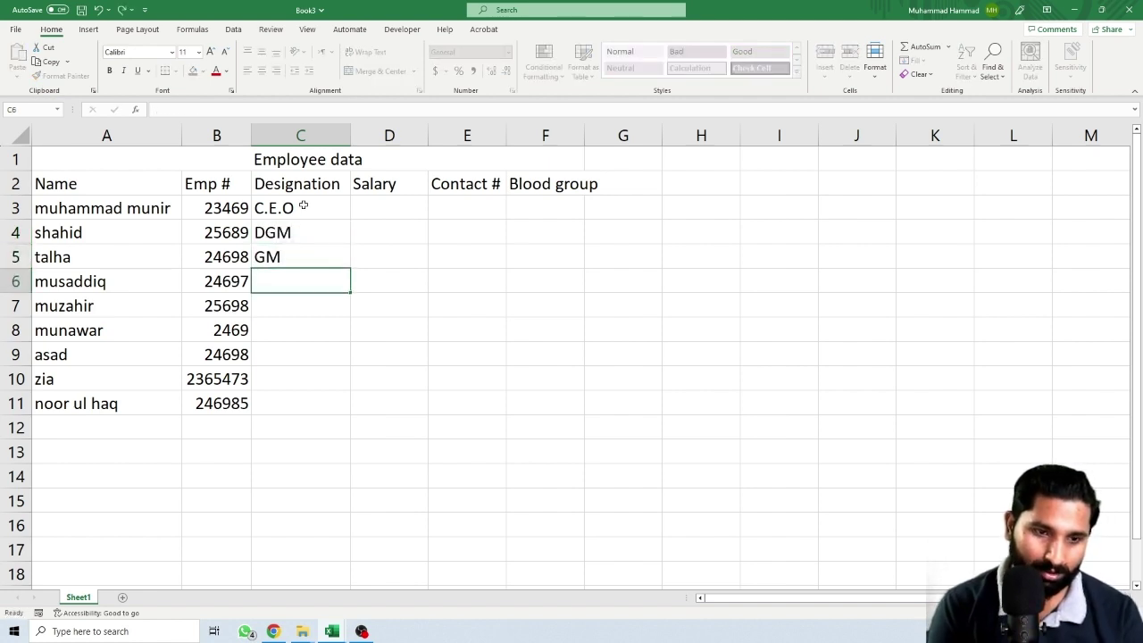
pyautogui.write('AM')
pyautogui.press('Return')
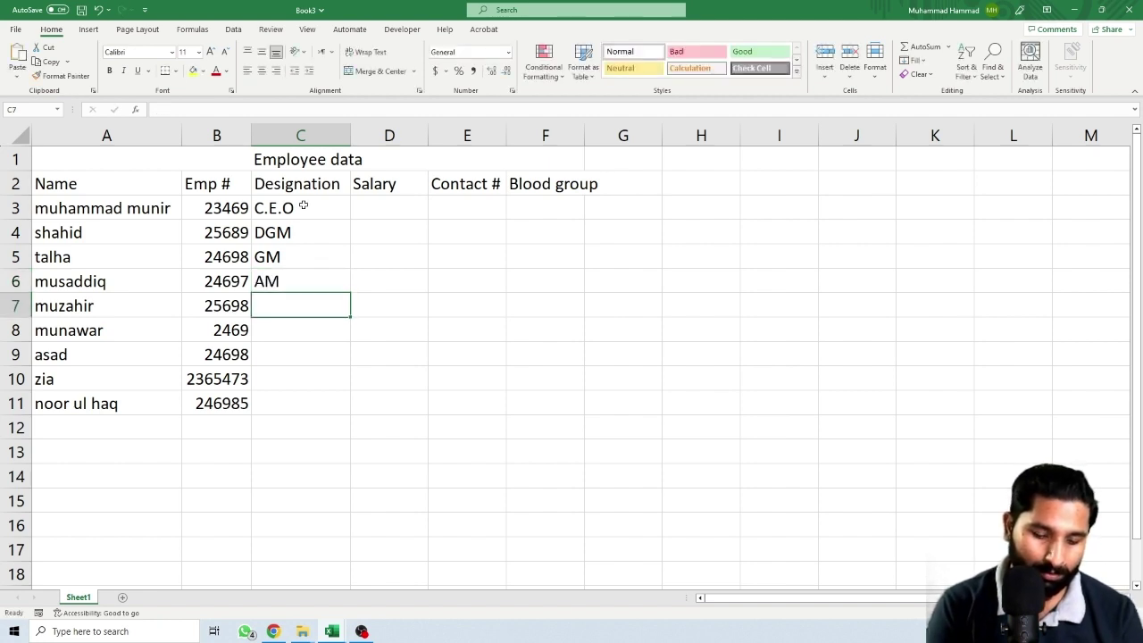
# Correct cell C7 so it reads ASSISTANT OFFICIER.
pyautogui.write('HEA')
pyautogui.press('BackSpace')
pyautogui.press('BackSpace')
pyautogui.press('BackSpace')
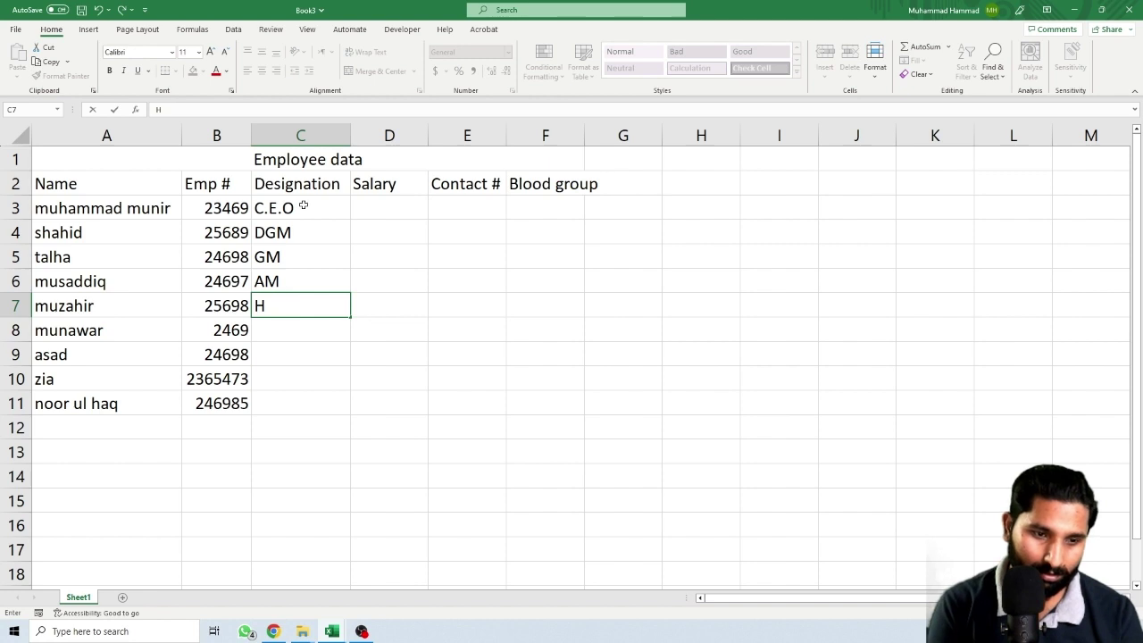
pyautogui.write('O.')
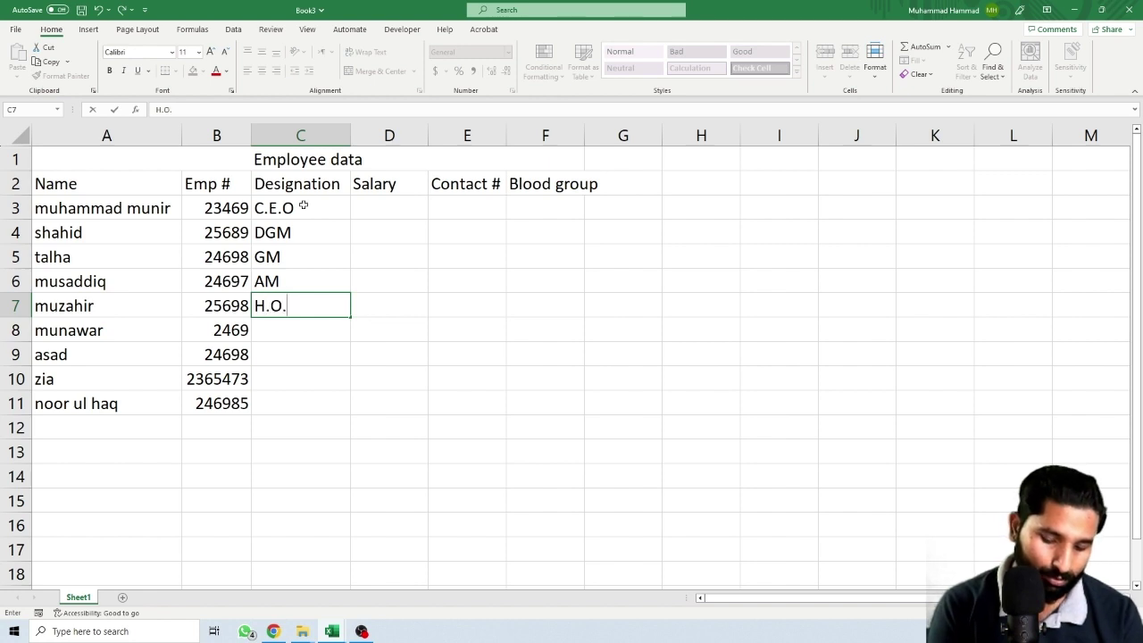
pyautogui.write('D')
pyautogui.press('Return')
pyautogui.press('Up')
pyautogui.press('BackSpace')
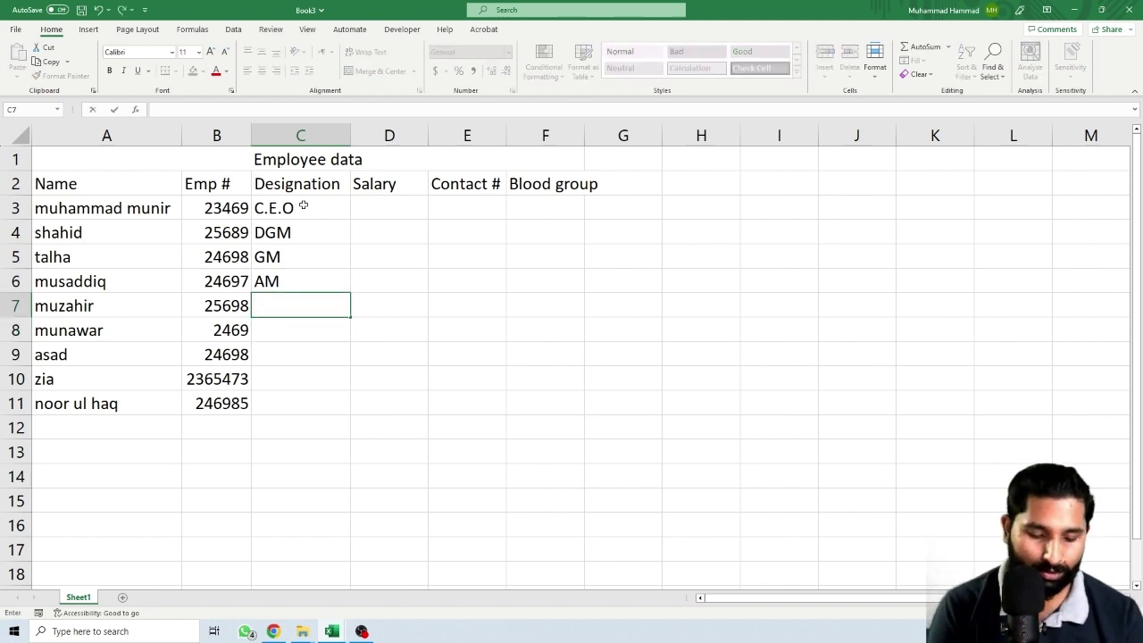
pyautogui.write('ASSI')
pyautogui.press('BackSpace')
pyautogui.press('BackSpace')
pyautogui.press('BackSpace')
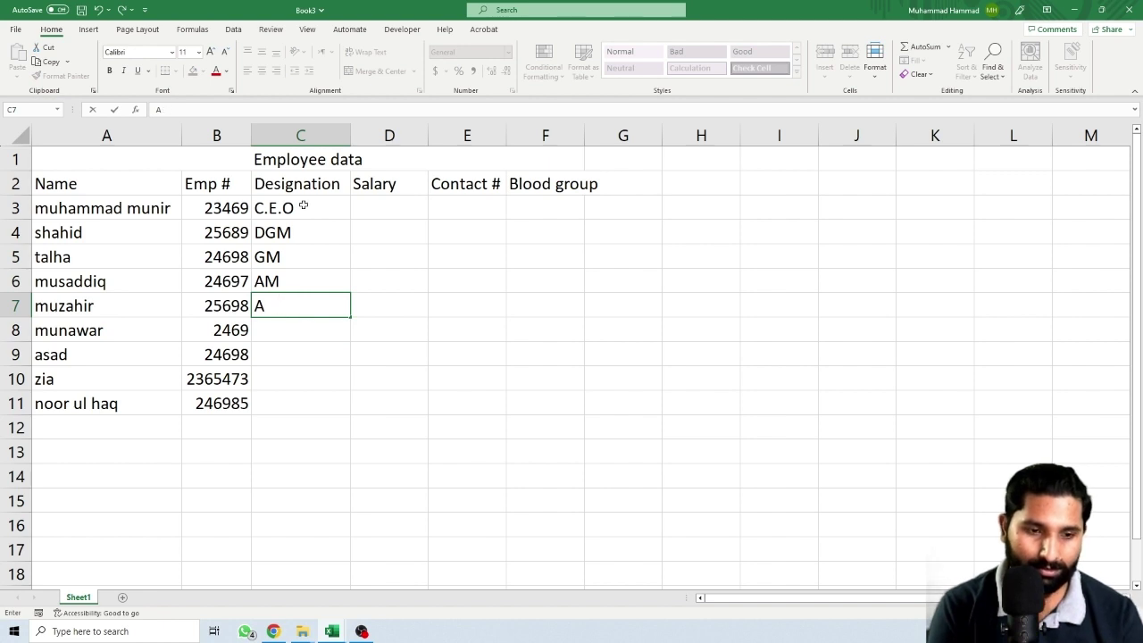
pyautogui.write('SS')
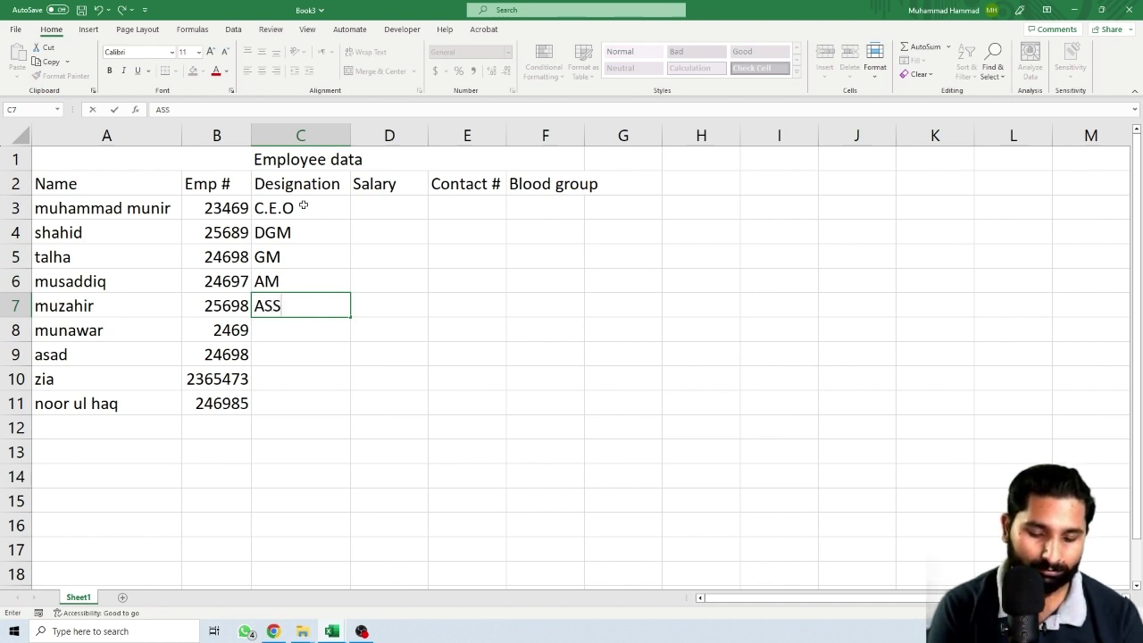
pyautogui.write('ISTANT')
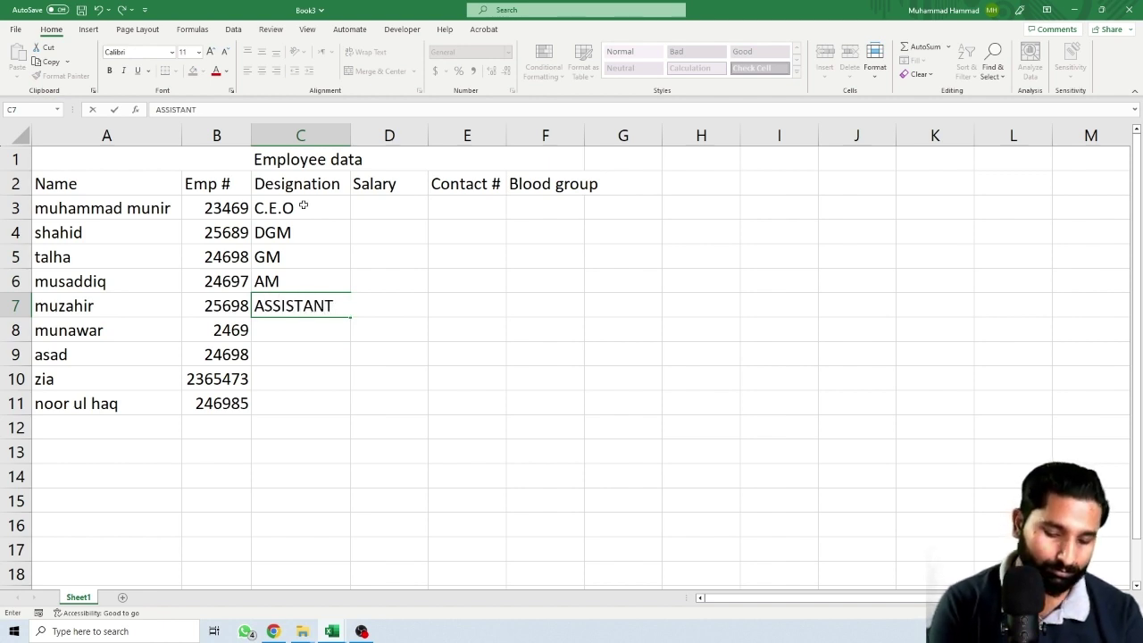
pyautogui.write(' OFFICIE')
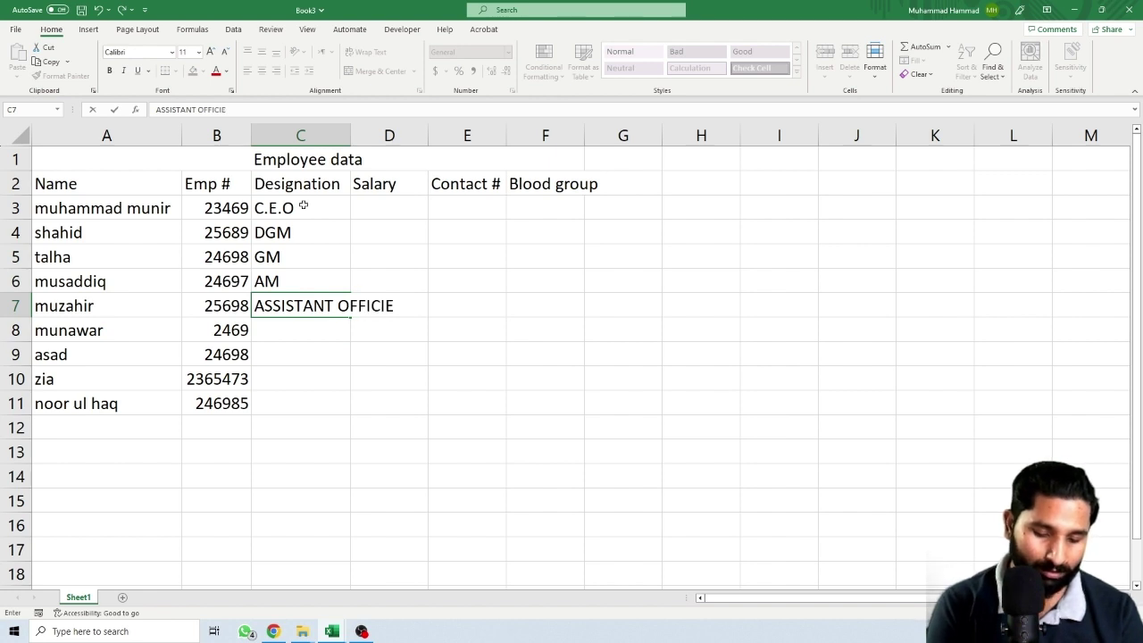
pyautogui.write('R')
pyautogui.press('Return')
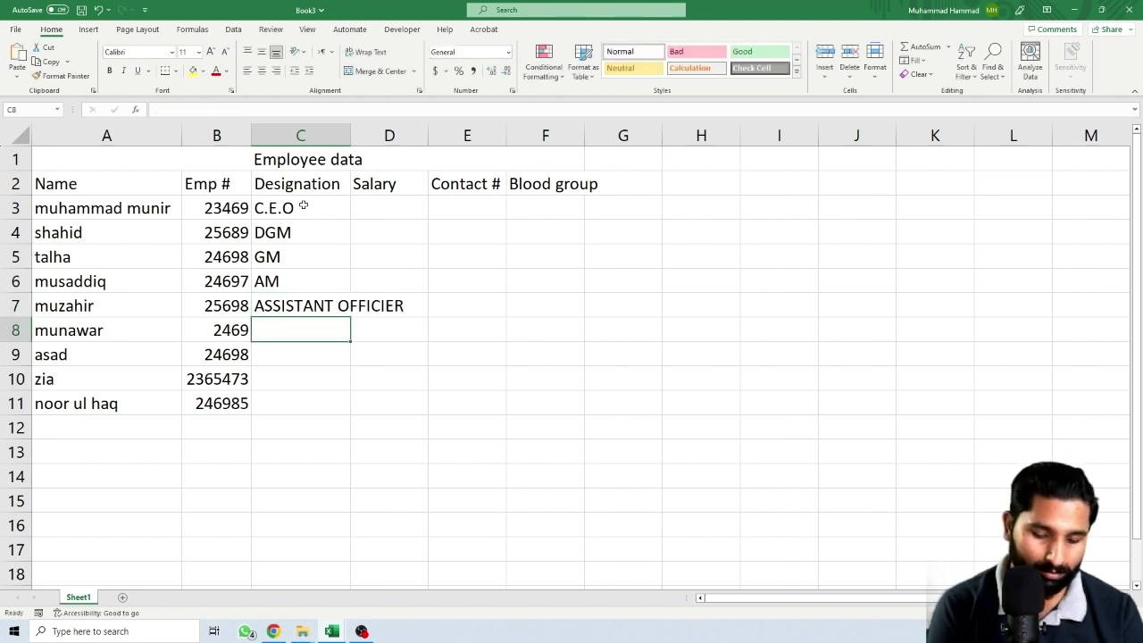
# Enter OFFICIER, SUPERVISOR, JR SUPERVISOR and SUPERVISOR in C8 through C11.
pyautogui.write('OF')
pyautogui.write('C')
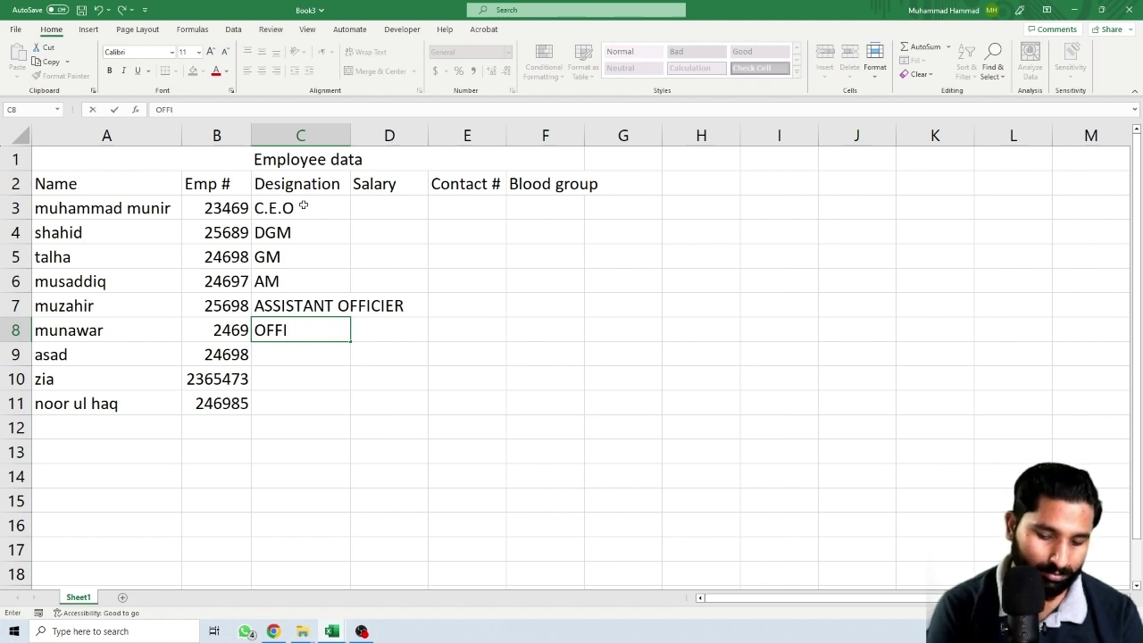
pyautogui.write('CIER')
pyautogui.press('Return')
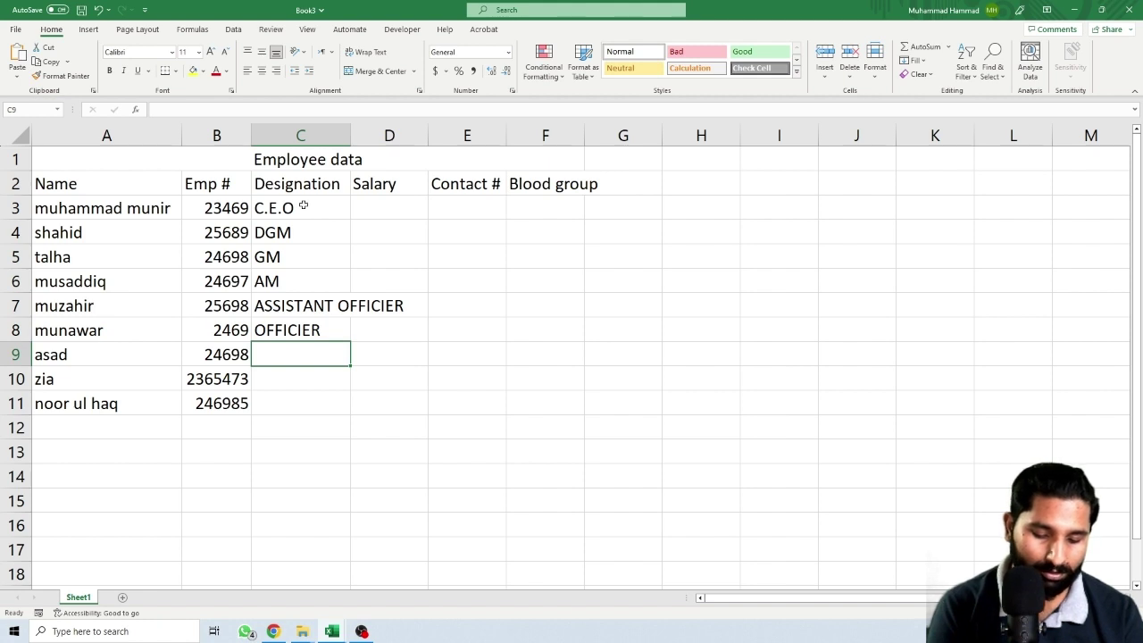
pyautogui.write('SUPERVI')
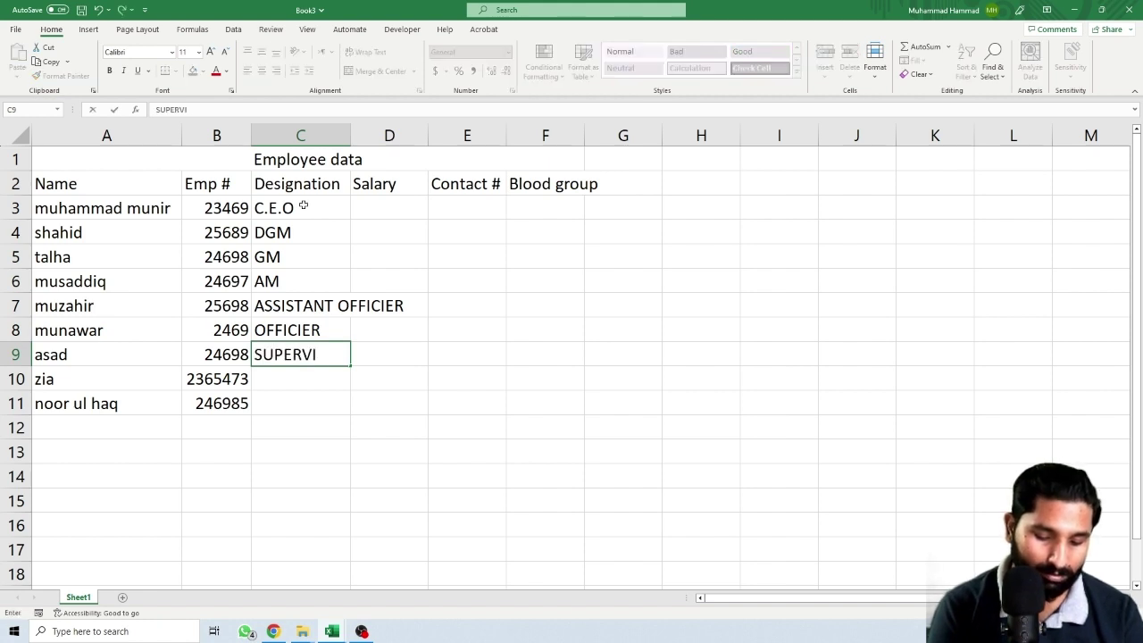
pyautogui.write('SOR')
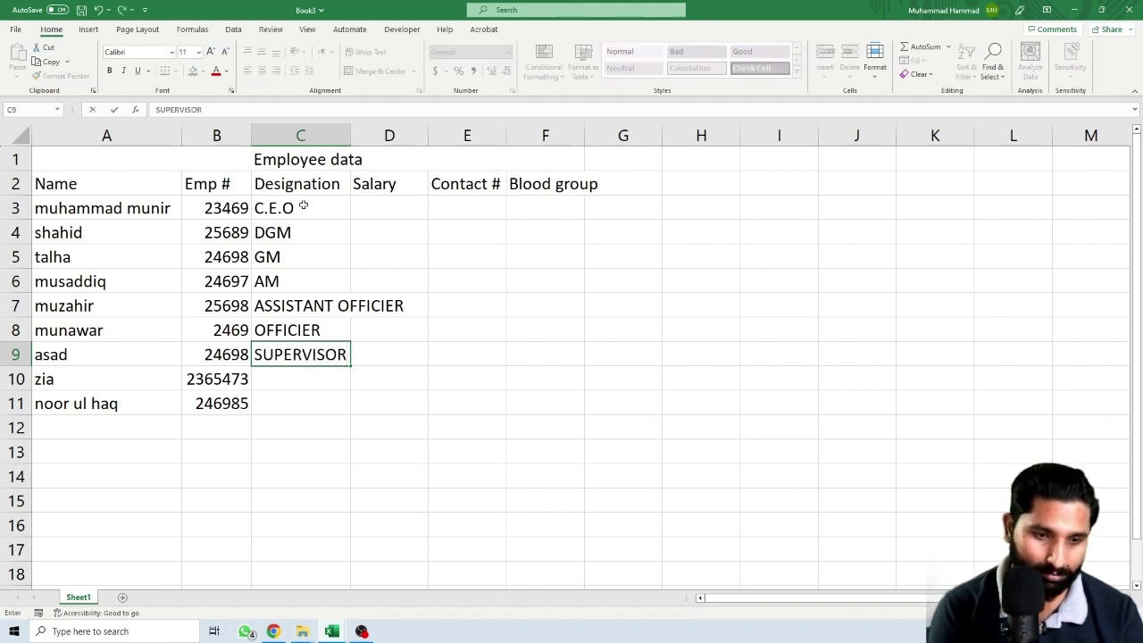
pyautogui.press('Return')
pyautogui.write('J')
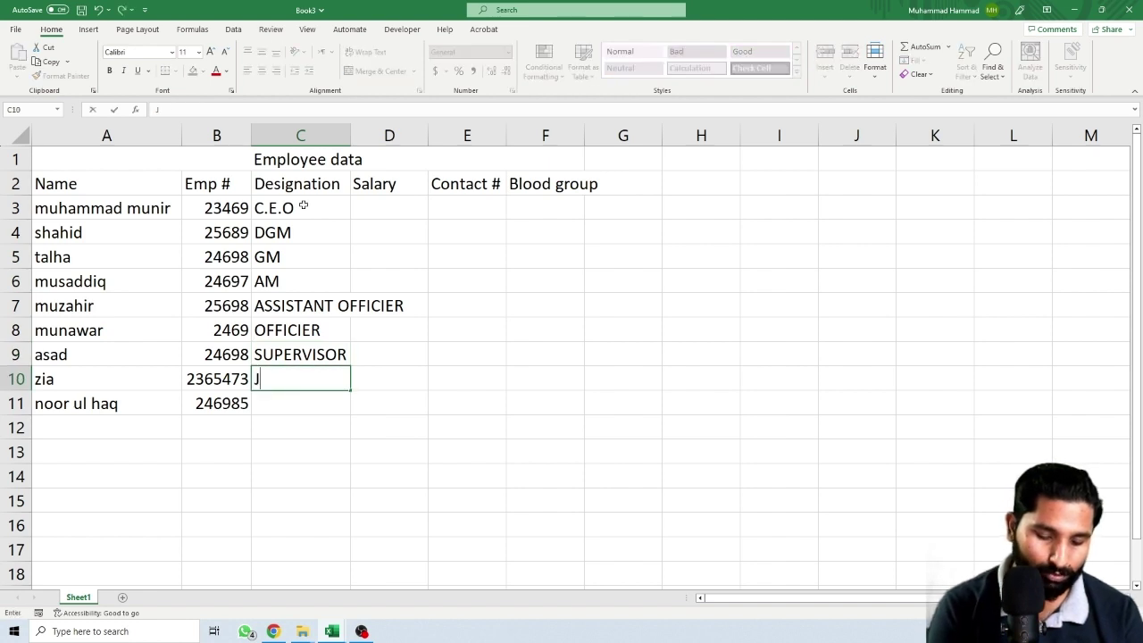
pyautogui.write('R SUPERVIS')
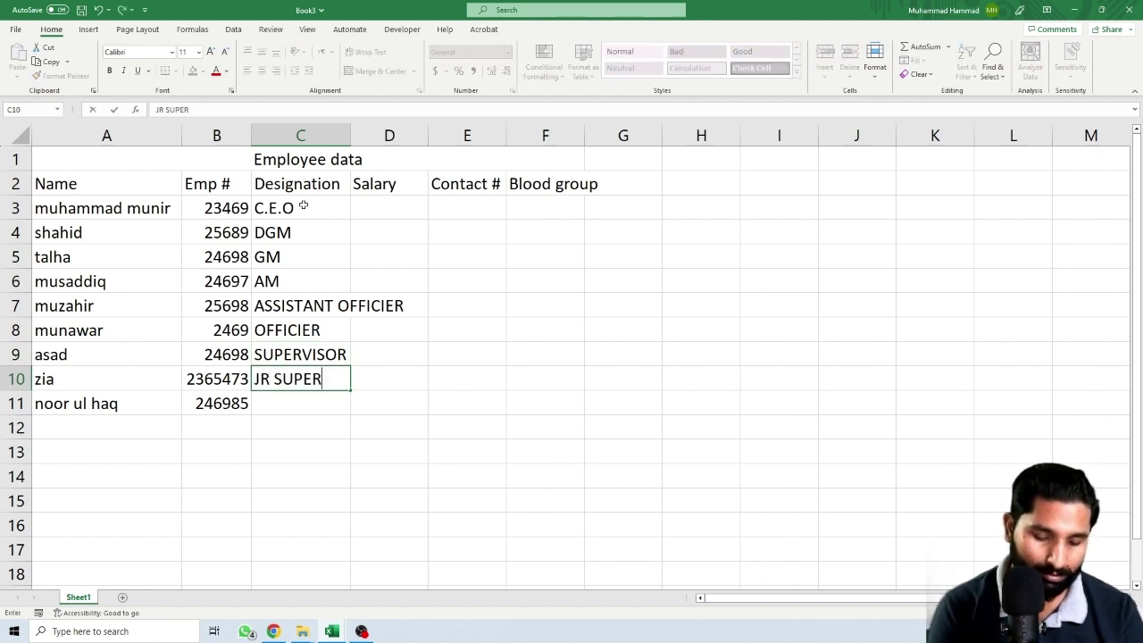
pyautogui.write('OR')
pyautogui.press('Return')
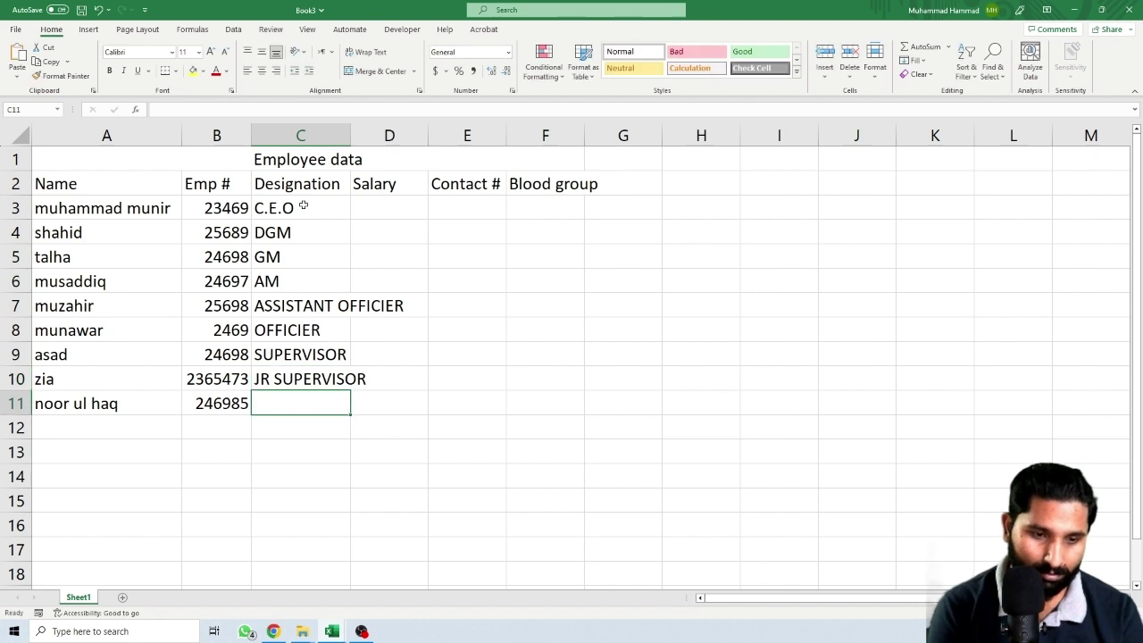
pyautogui.write('SUP')
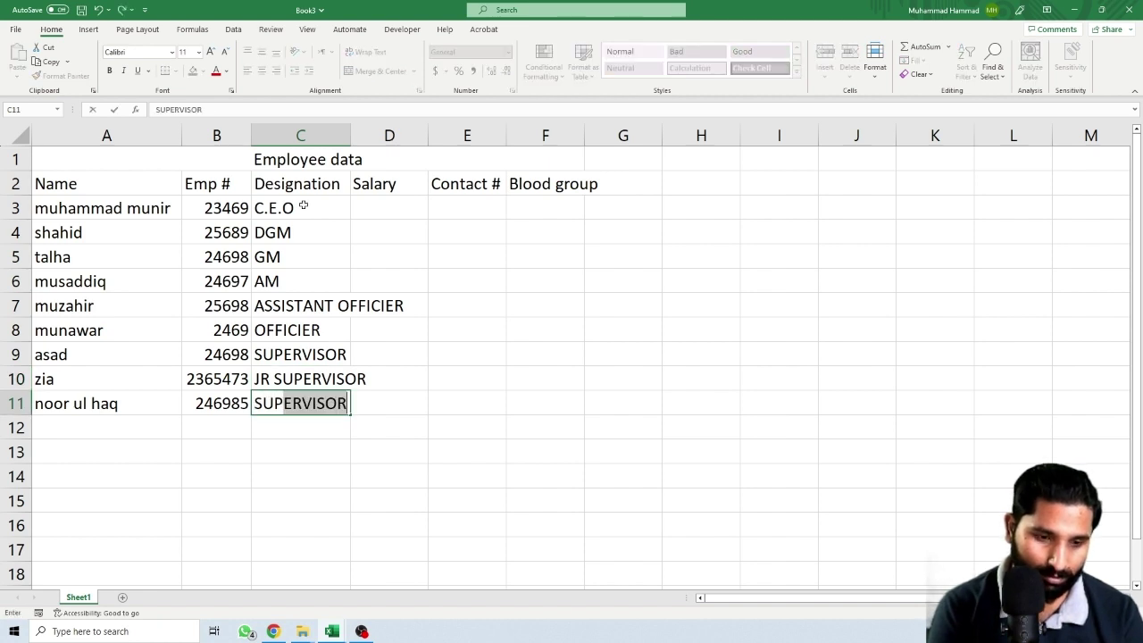
pyautogui.press('Return')
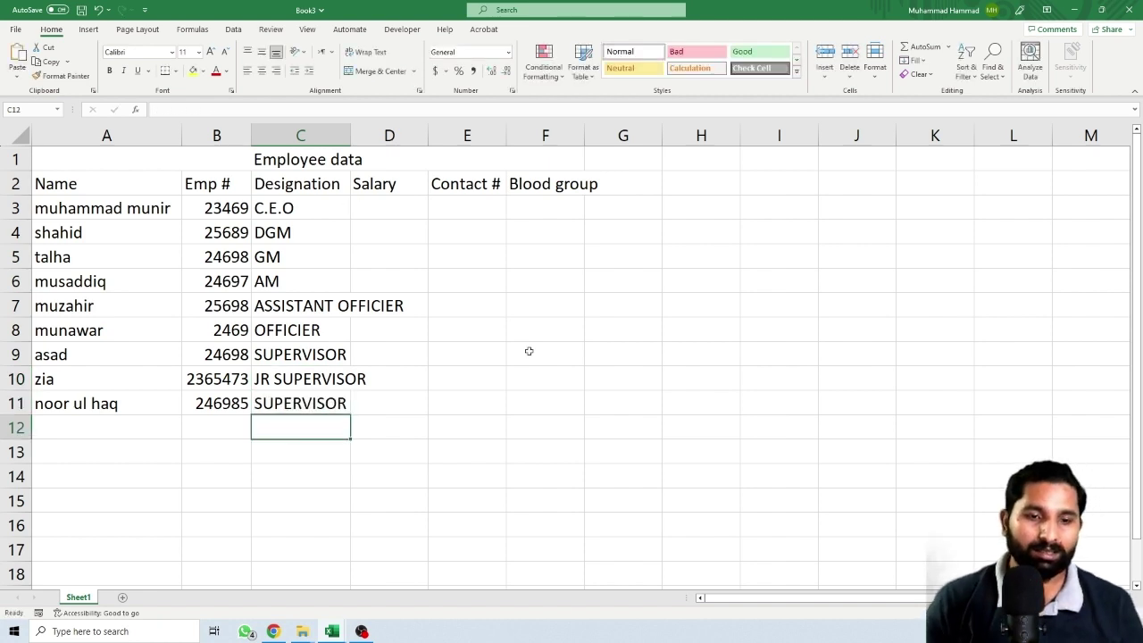
# Autofit the Designation column and enter 600000 as the C.E.O's salary in D3.
pyautogui.doubleClick(353, 144)
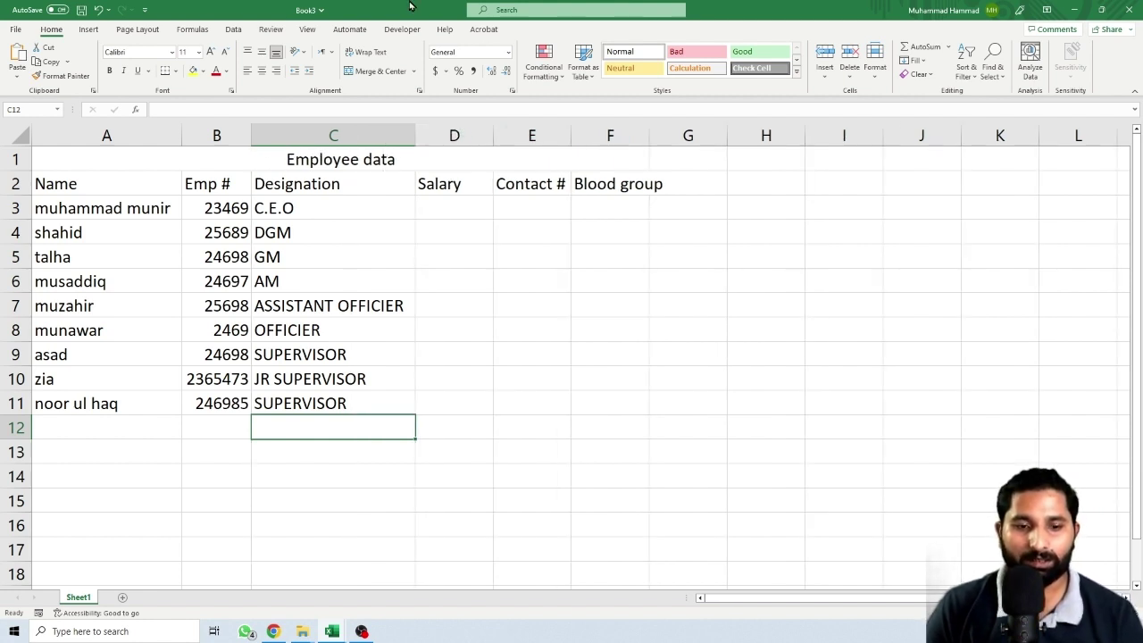
pyautogui.click(457, 211)
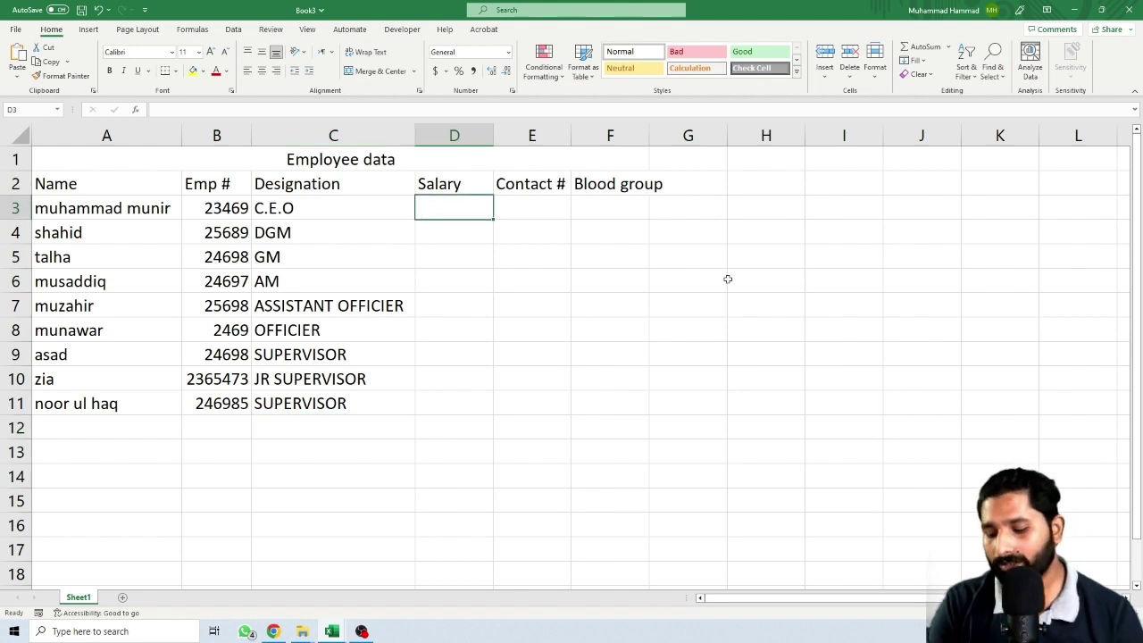
pyautogui.write('6')
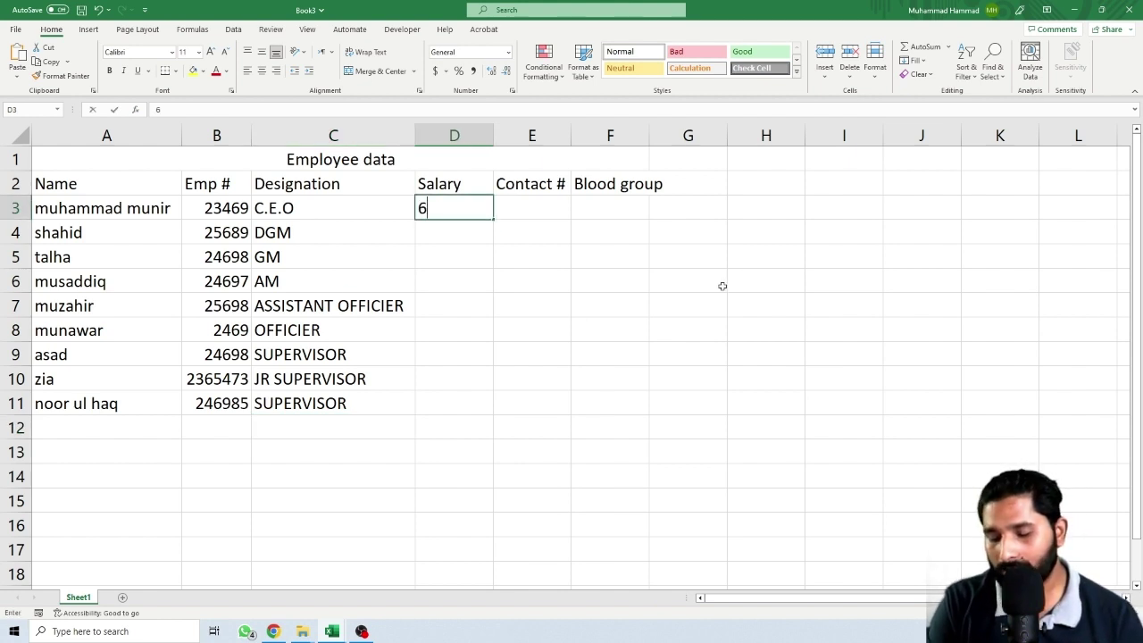
pyautogui.write('00000')
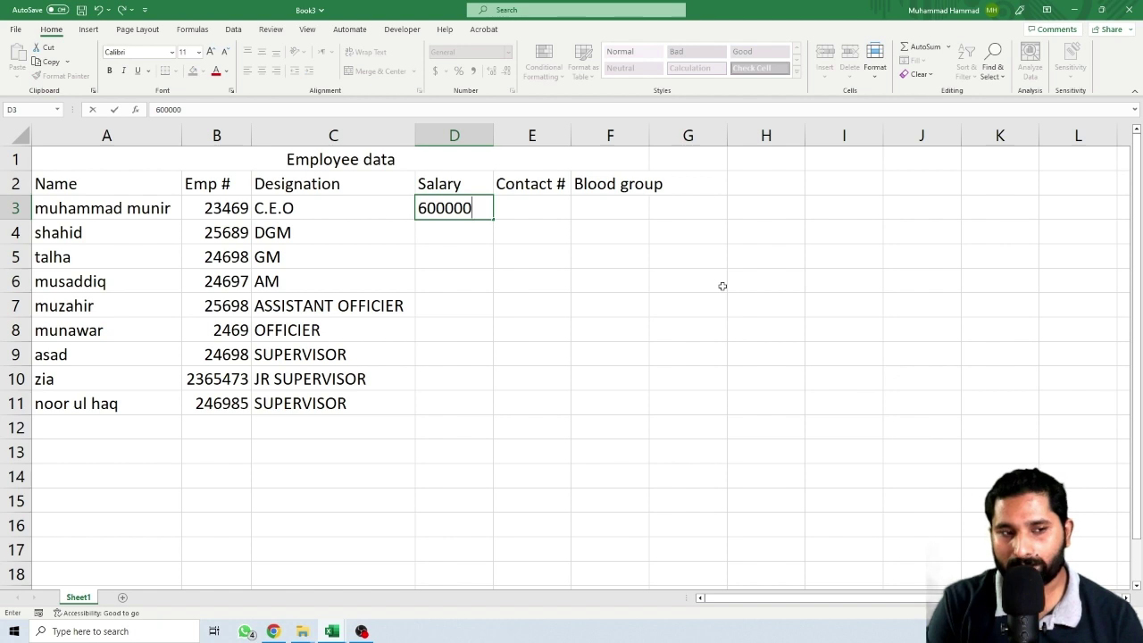
pyautogui.hotkey('ctrl', 'Return')
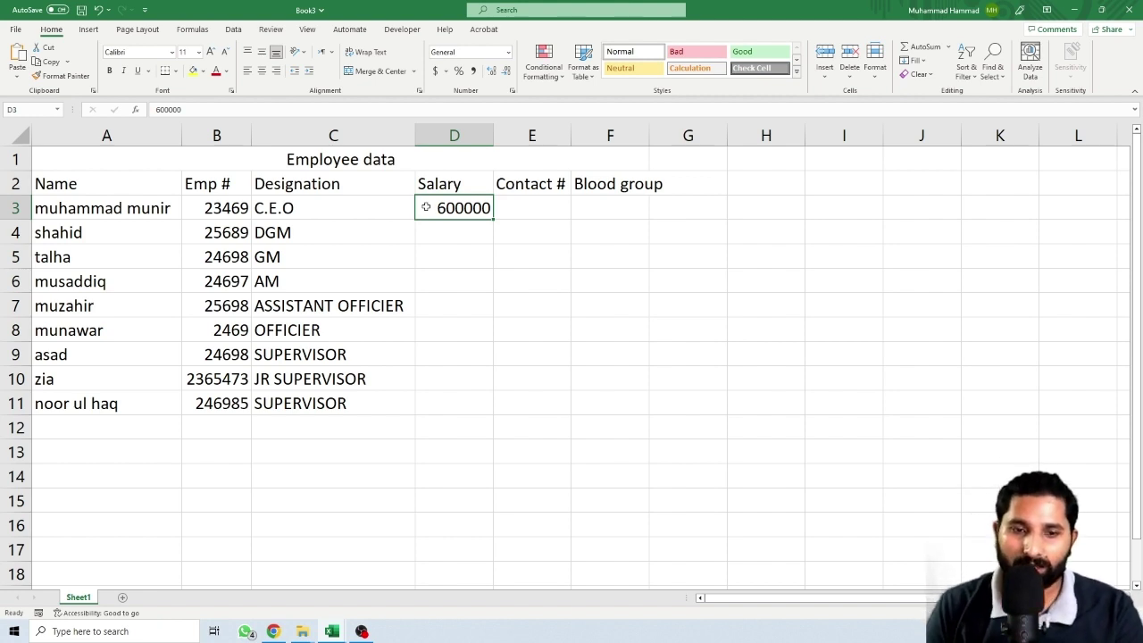
# Format cell D3 as Currency with the PKR symbol and 0 decimal places.
pyautogui.click(508, 53)
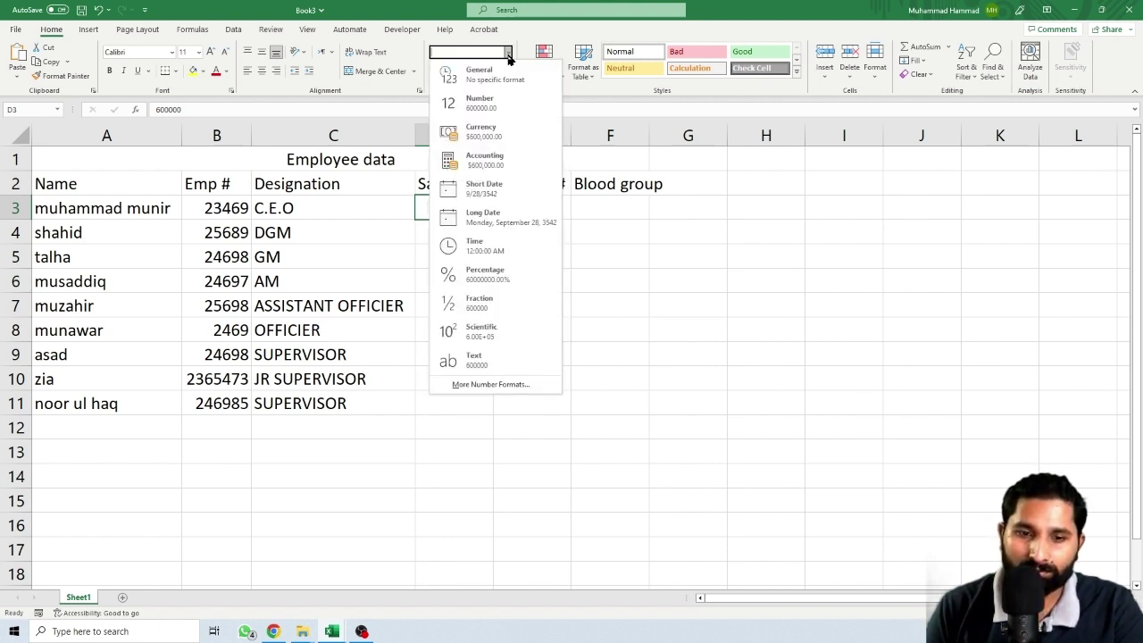
pyautogui.click(489, 137)
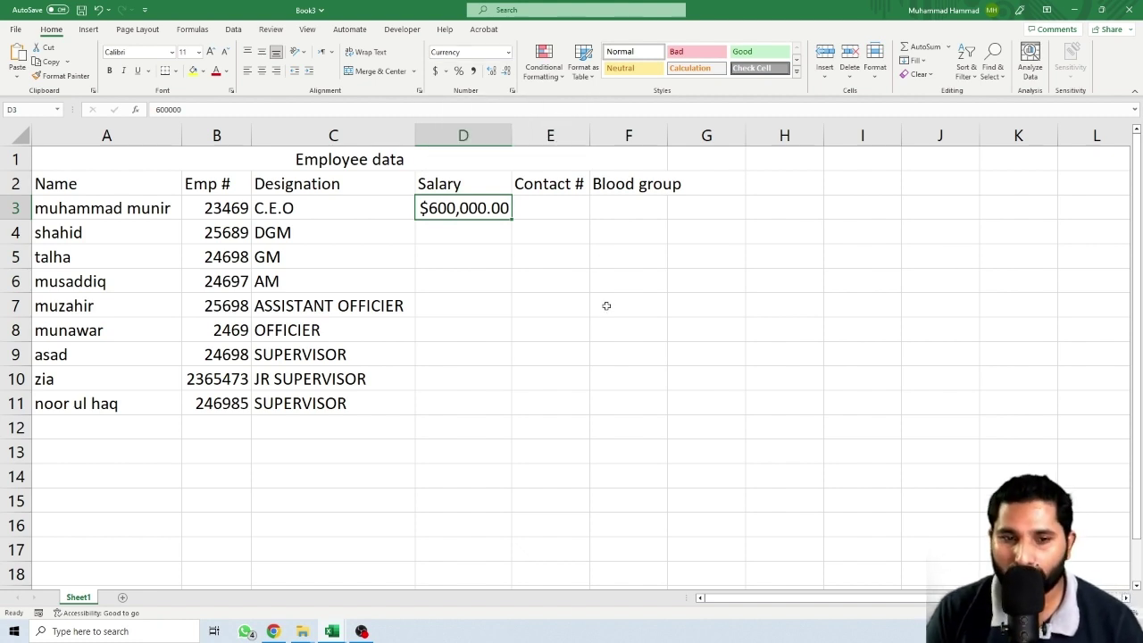
pyautogui.click(513, 93)
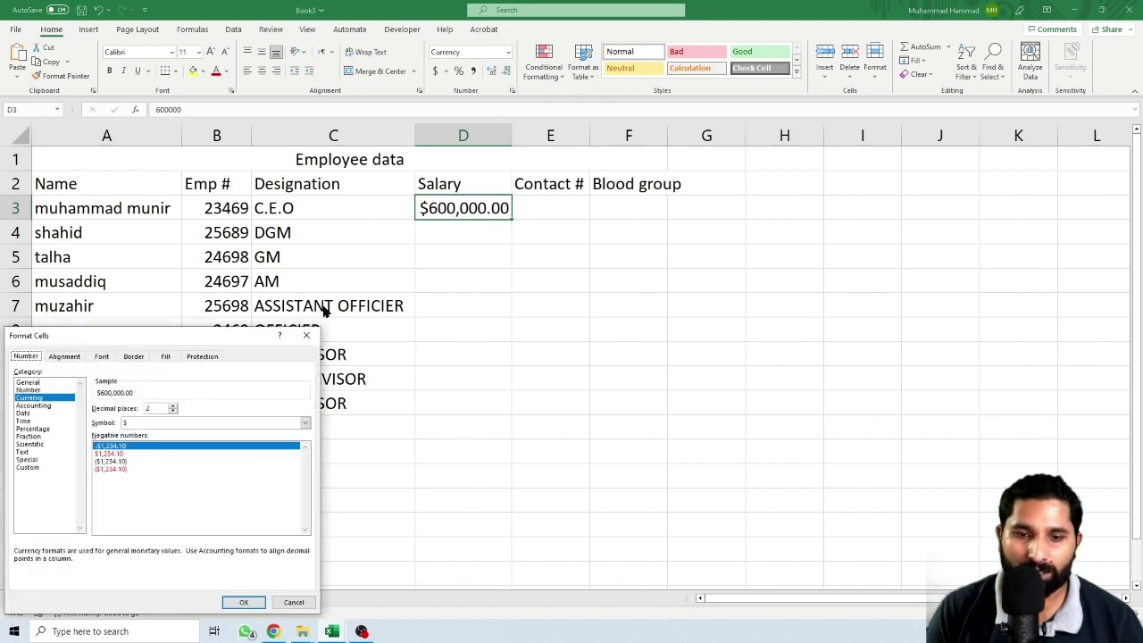
pyautogui.moveTo(212, 336); pyautogui.dragTo(553, 95)
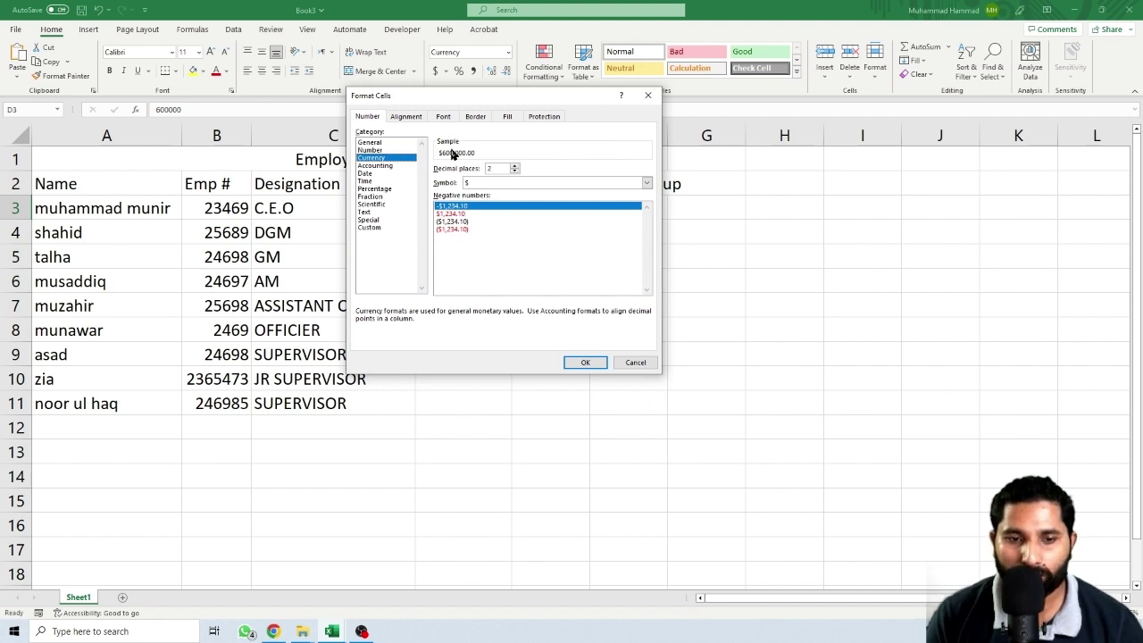
pyautogui.moveTo(456, 102); pyautogui.dragTo(707, 181)
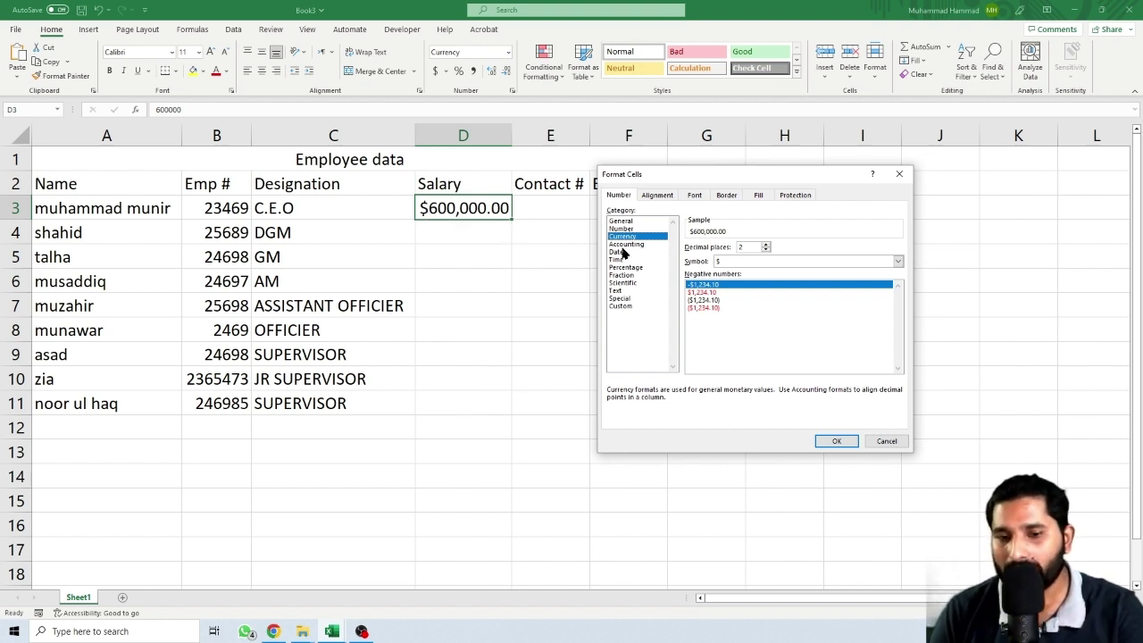
pyautogui.click(765, 250)
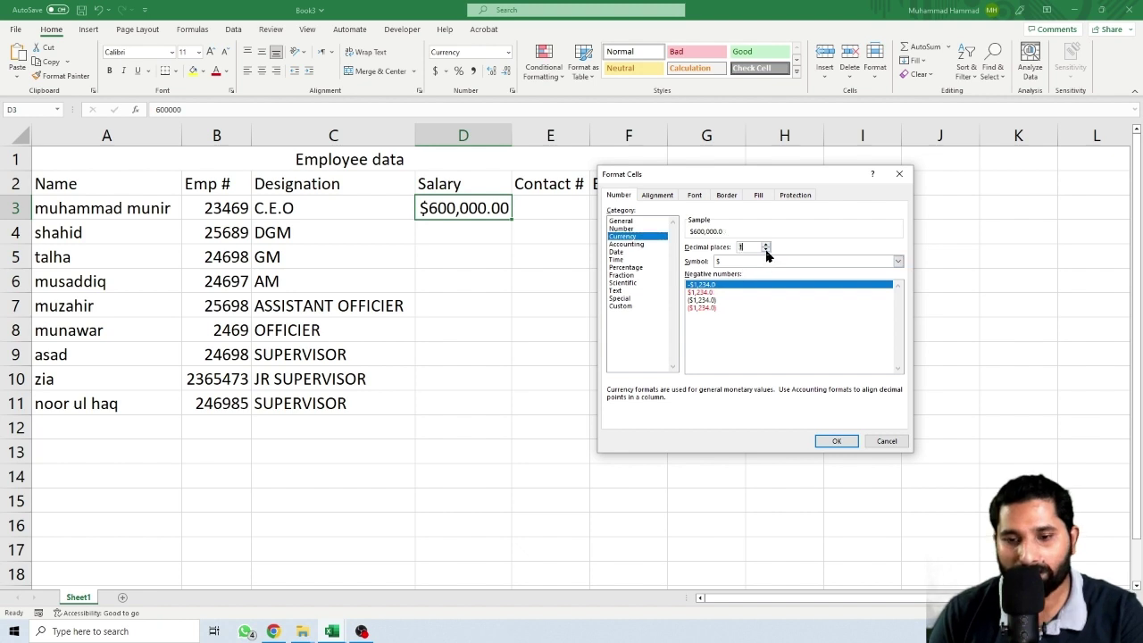
pyautogui.click(765, 250)
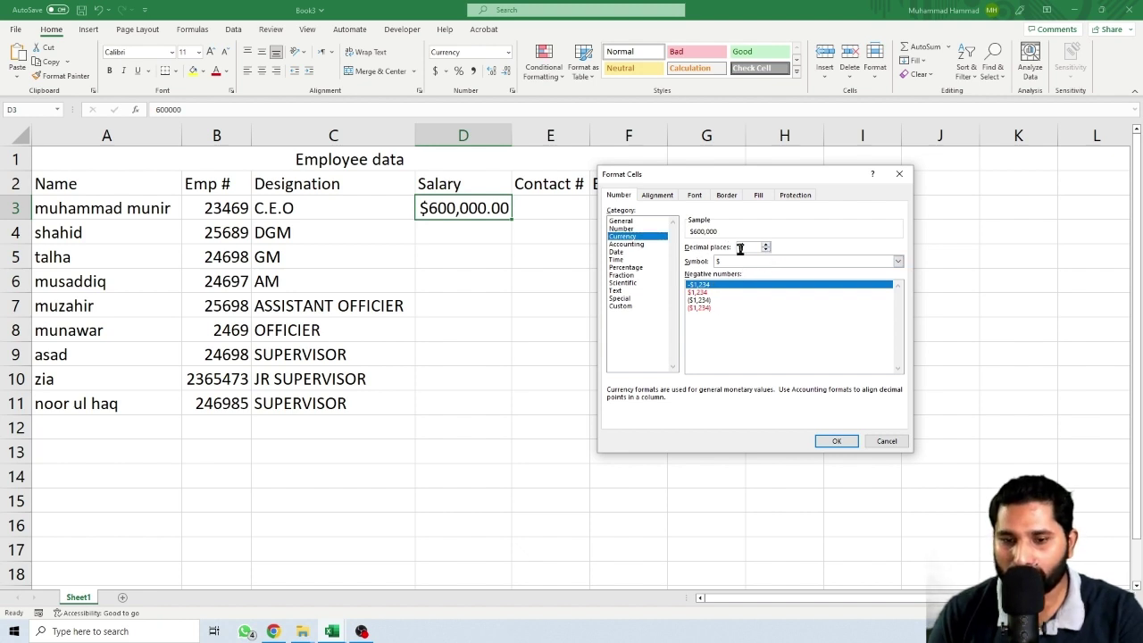
pyautogui.click(746, 261)
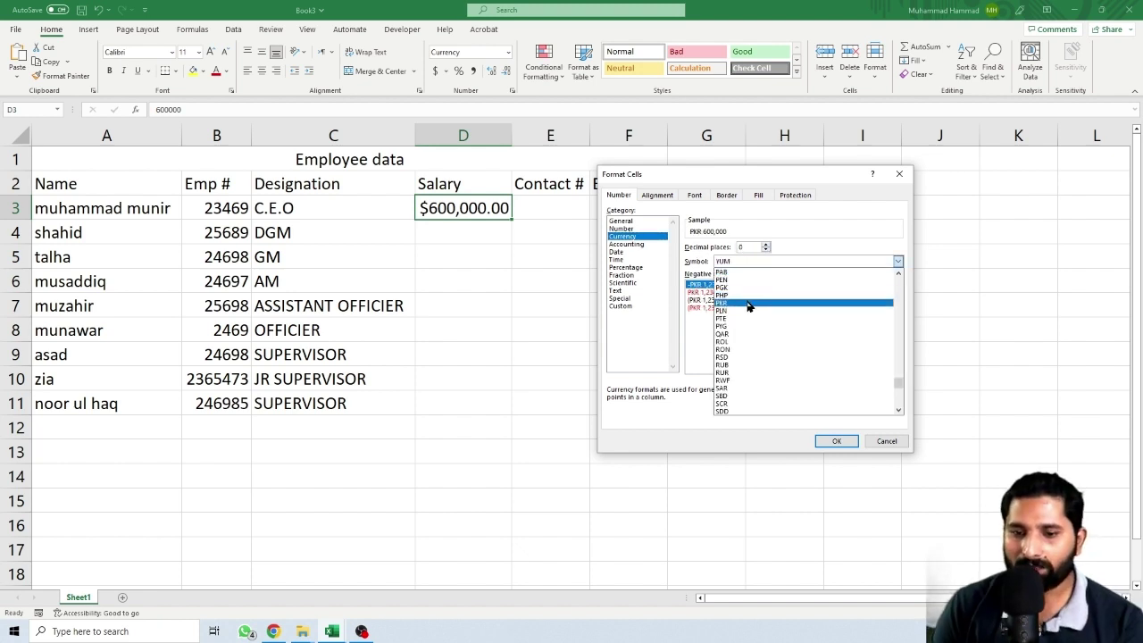
pyautogui.click(748, 303)
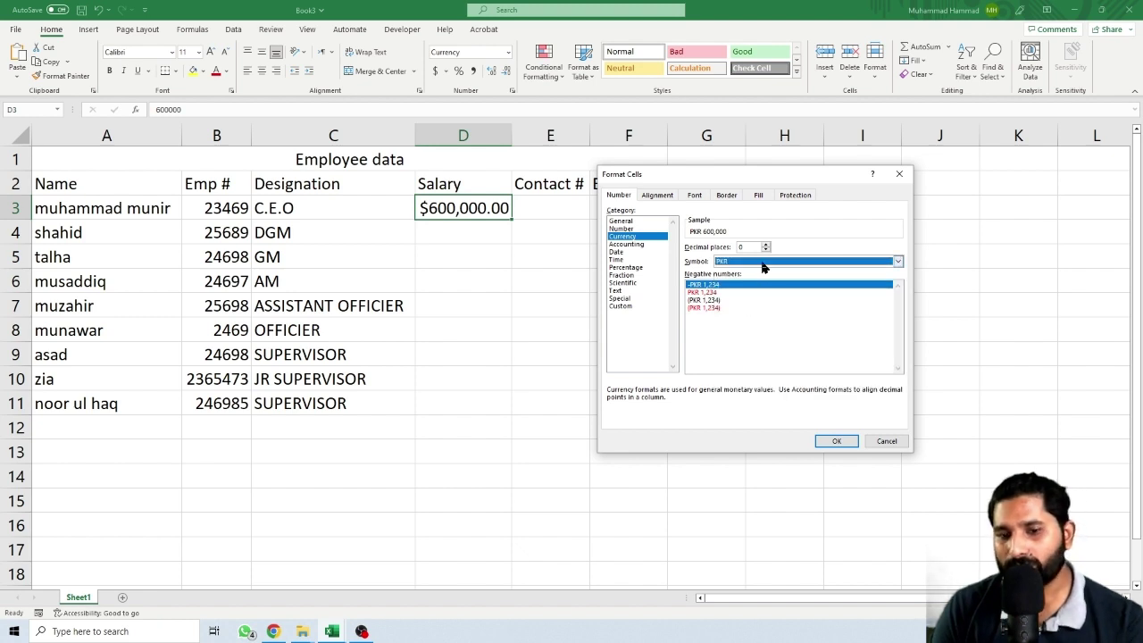
pyautogui.click(836, 442)
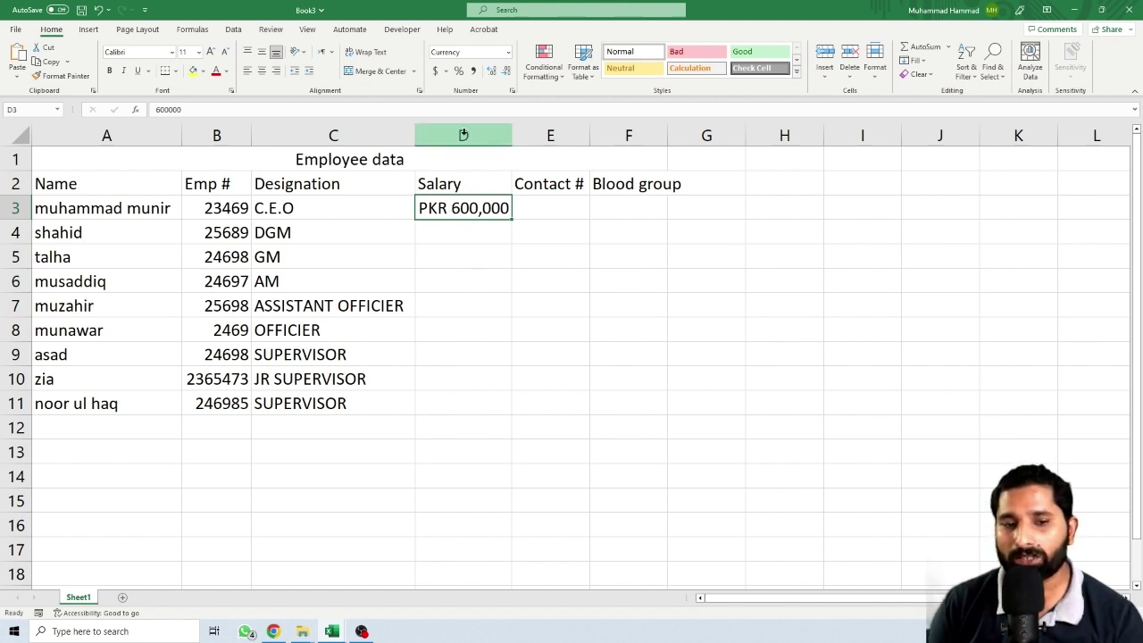
# Format the whole of column D as PKR currency with 2 decimal places.
pyautogui.click(464, 134)
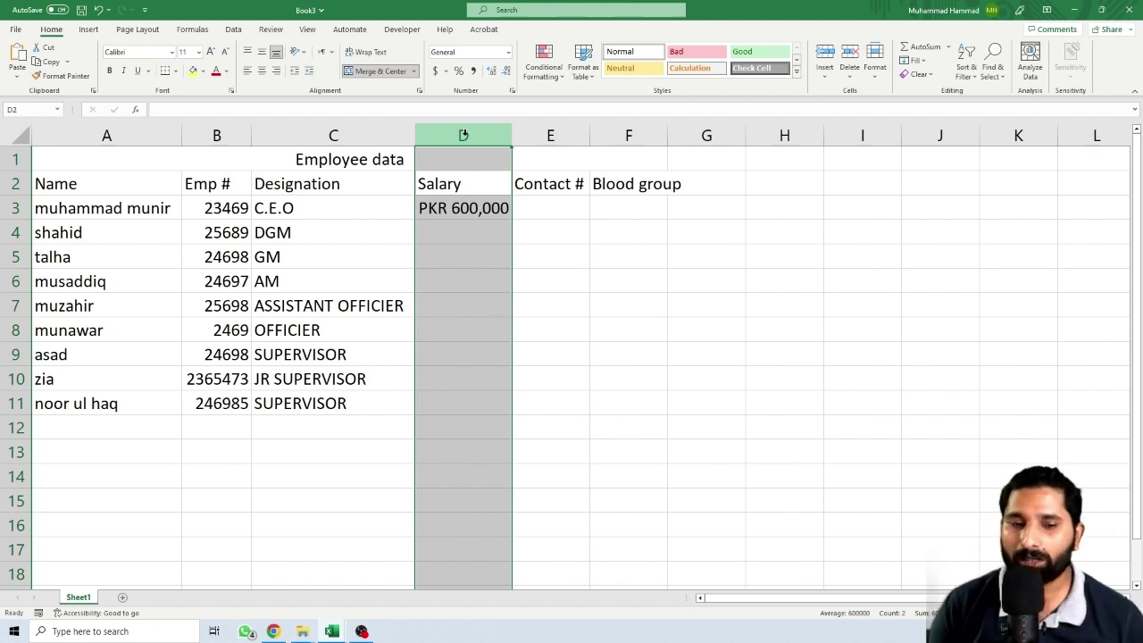
pyautogui.click(512, 90)
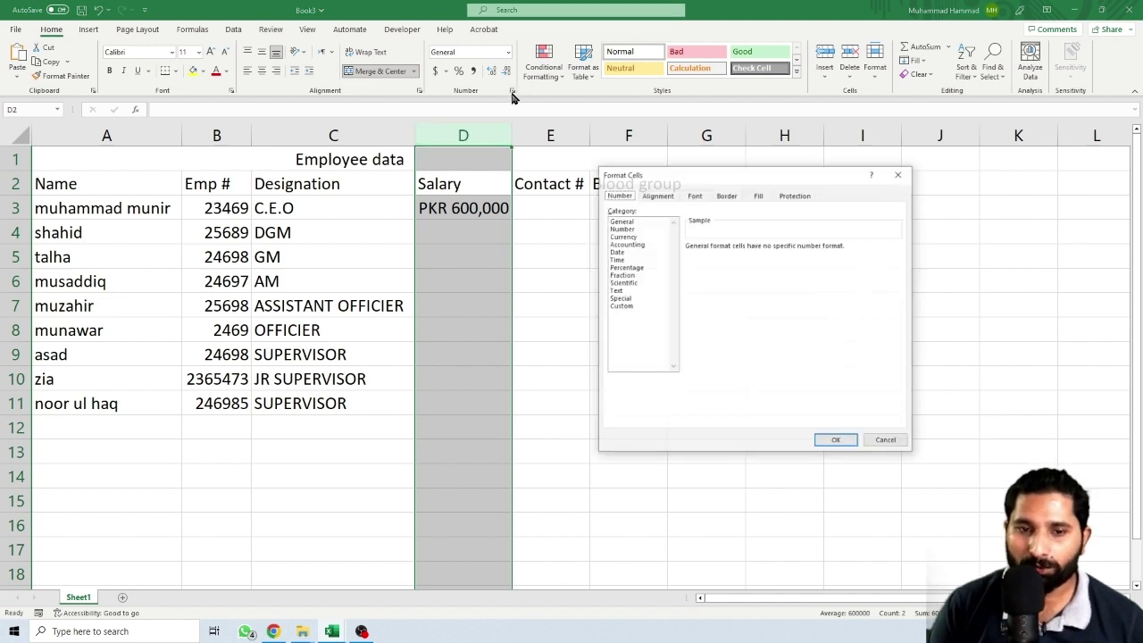
pyautogui.click(623, 235)
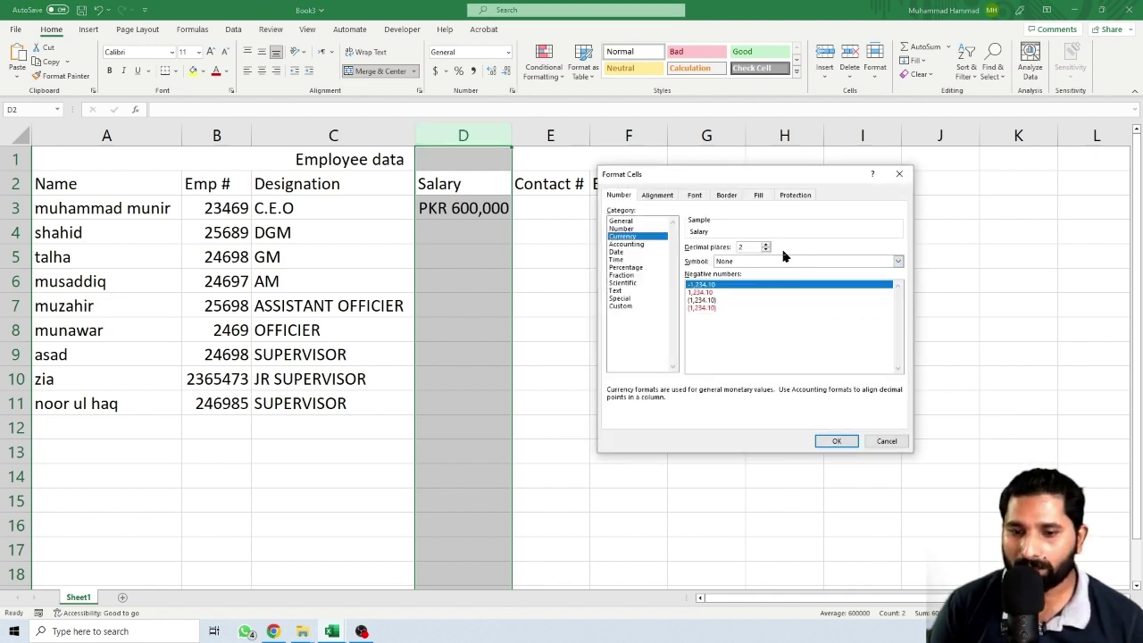
pyautogui.click(766, 250)
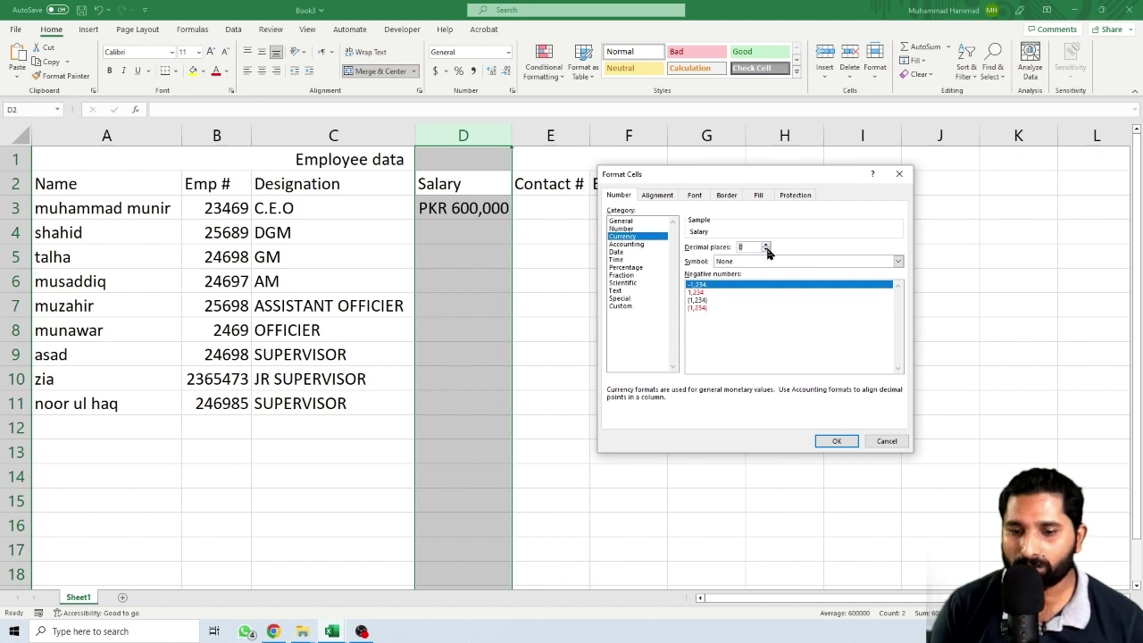
pyautogui.click(826, 261)
pyautogui.press('p')
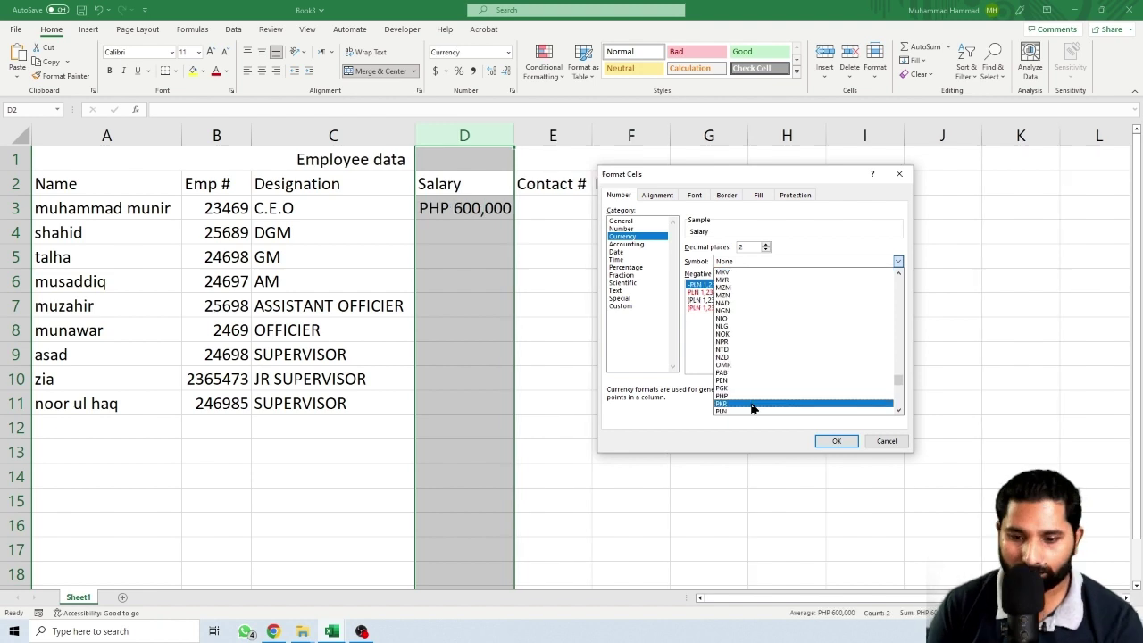
pyautogui.click(750, 408)
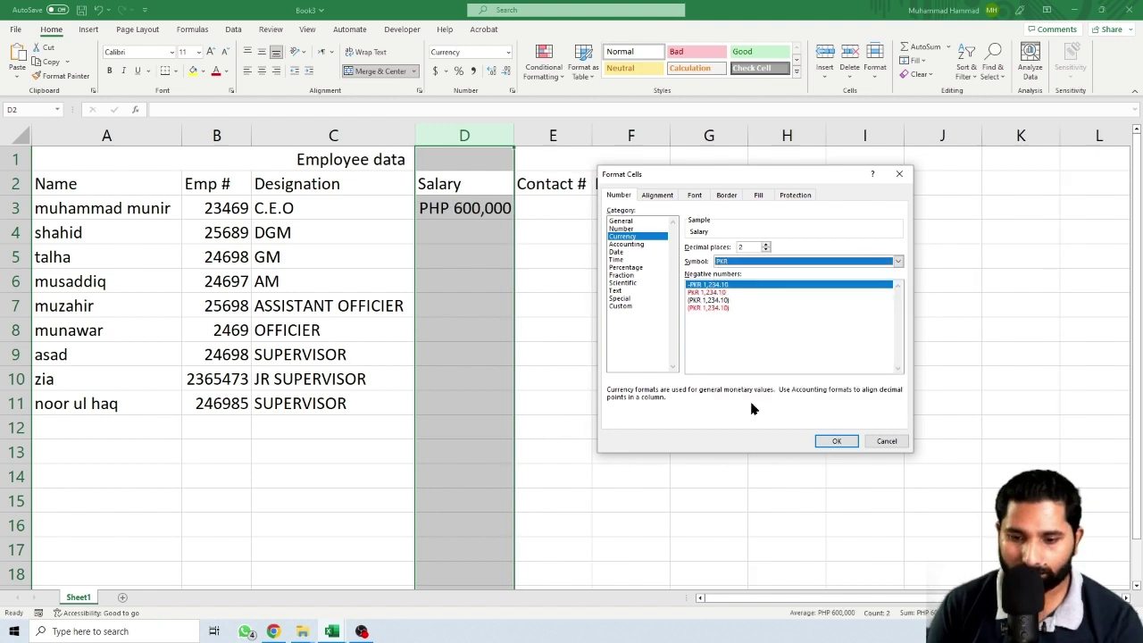
pyautogui.click(837, 442)
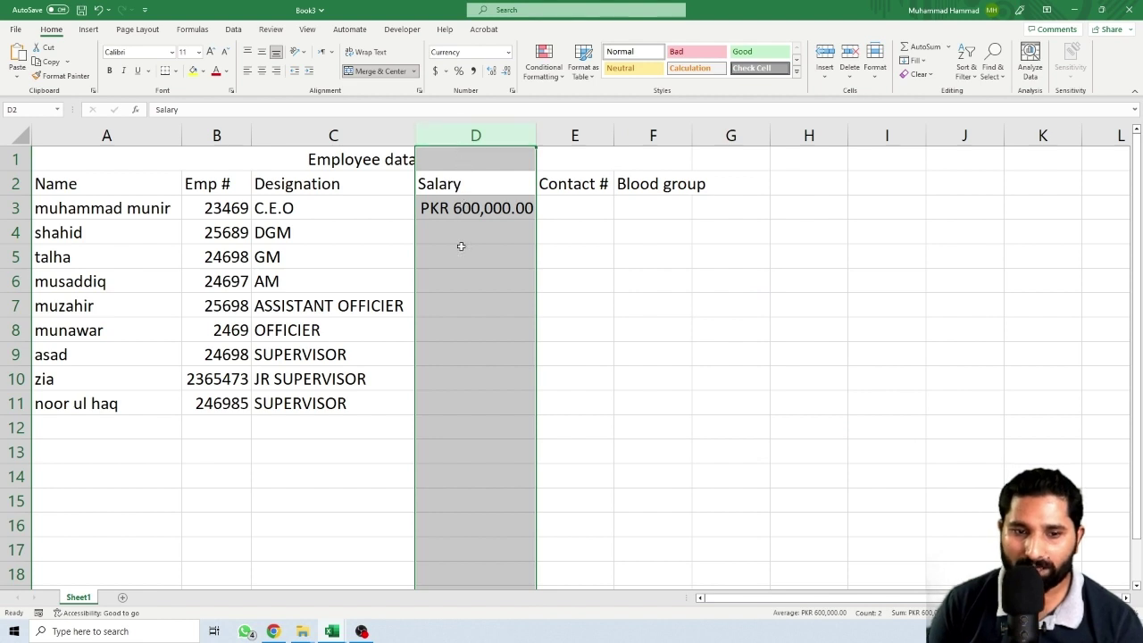
# Remove the salary decimals and enter 550000, 500000 and 300,000 in D4 through D6.
pyautogui.click(460, 209)
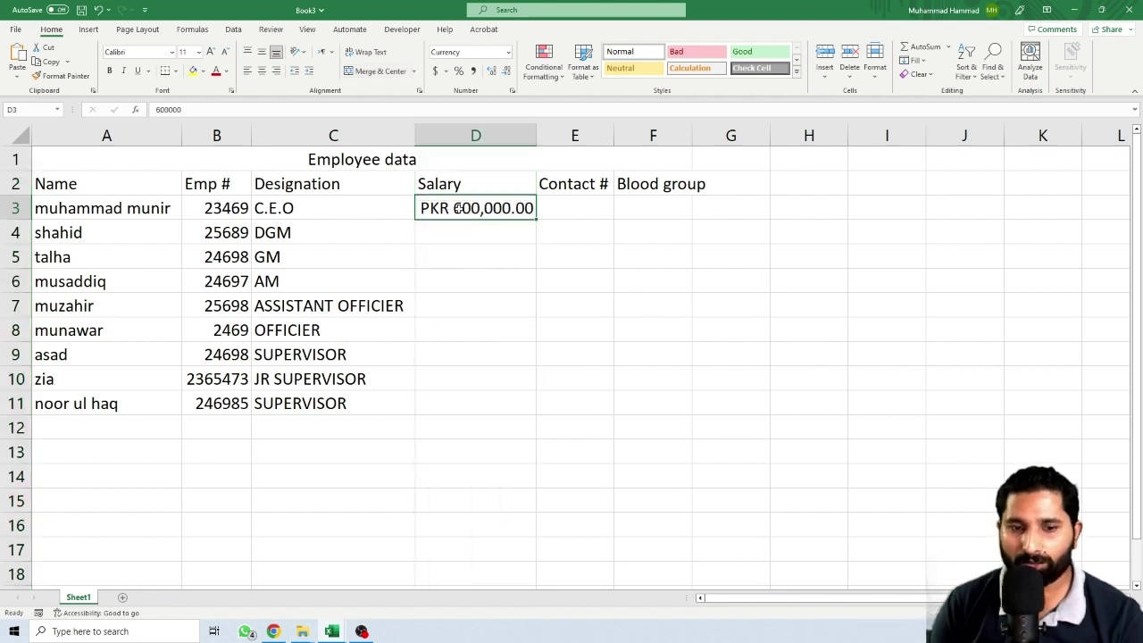
pyautogui.click(500, 70)
pyautogui.click(500, 70)
pyautogui.click(483, 233)
pyautogui.write('55000')
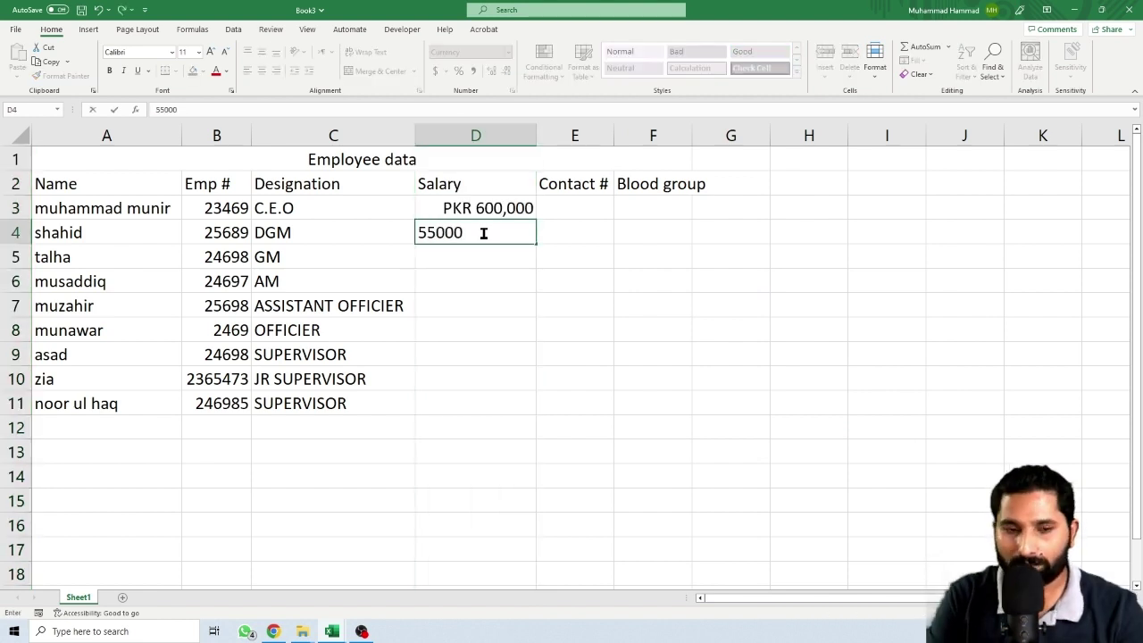
pyautogui.write('0')
pyautogui.press('Return')
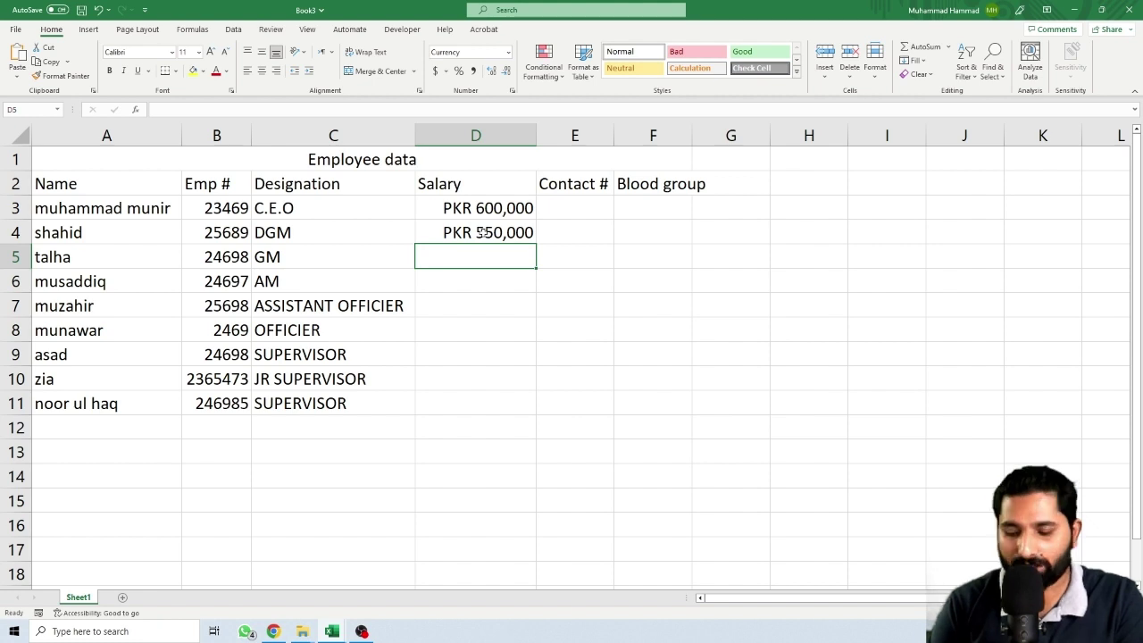
pyautogui.write('500000')
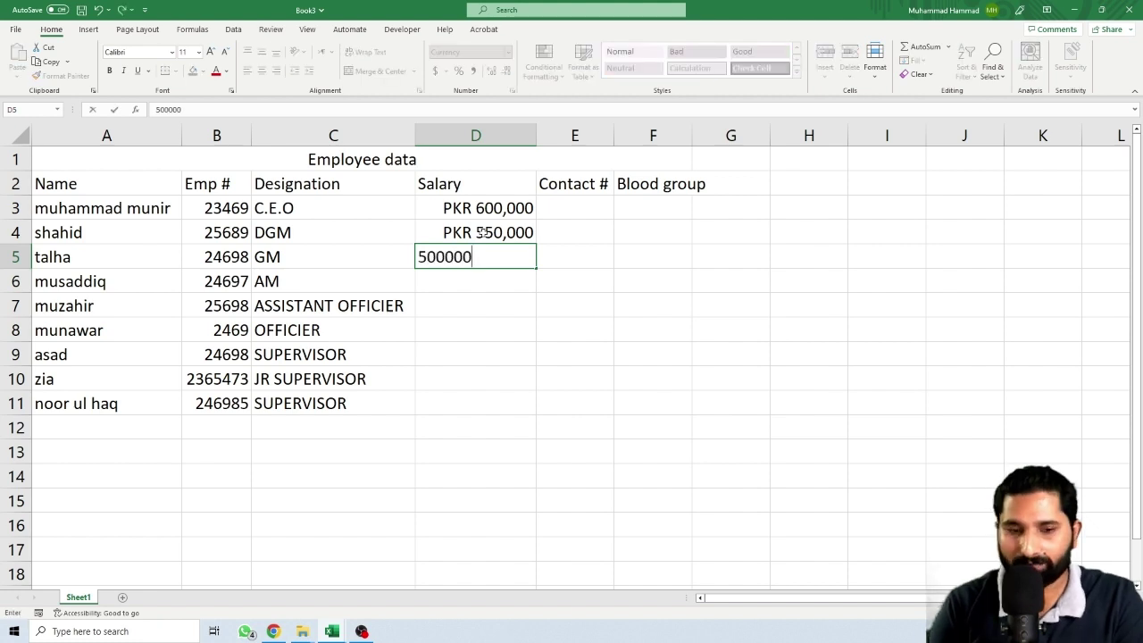
pyautogui.press('Return')
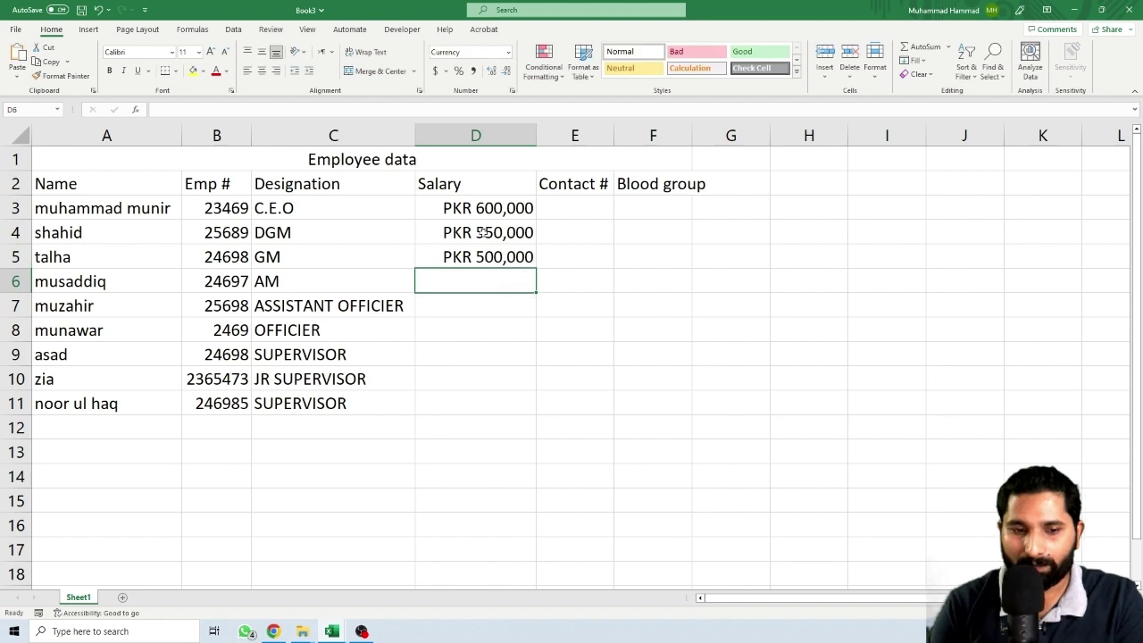
pyautogui.write('300,000')
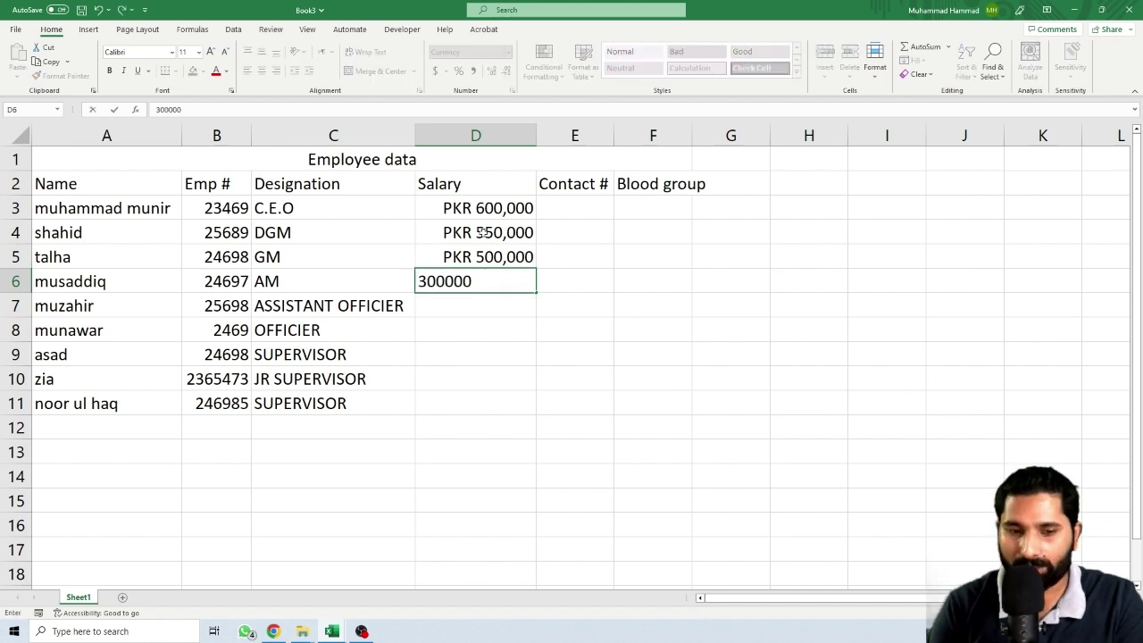
pyautogui.press('Return')
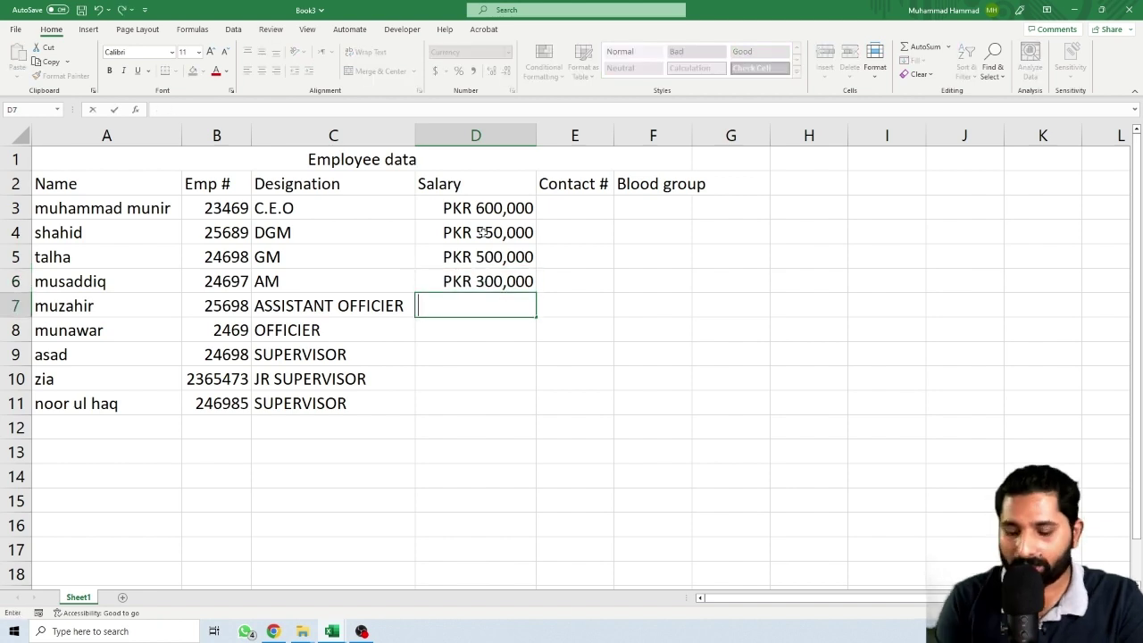
# Enter salaries 200,000, 12500, 7000, 49,000 and 70,000 in D7 through D11.
pyautogui.write('200,00')
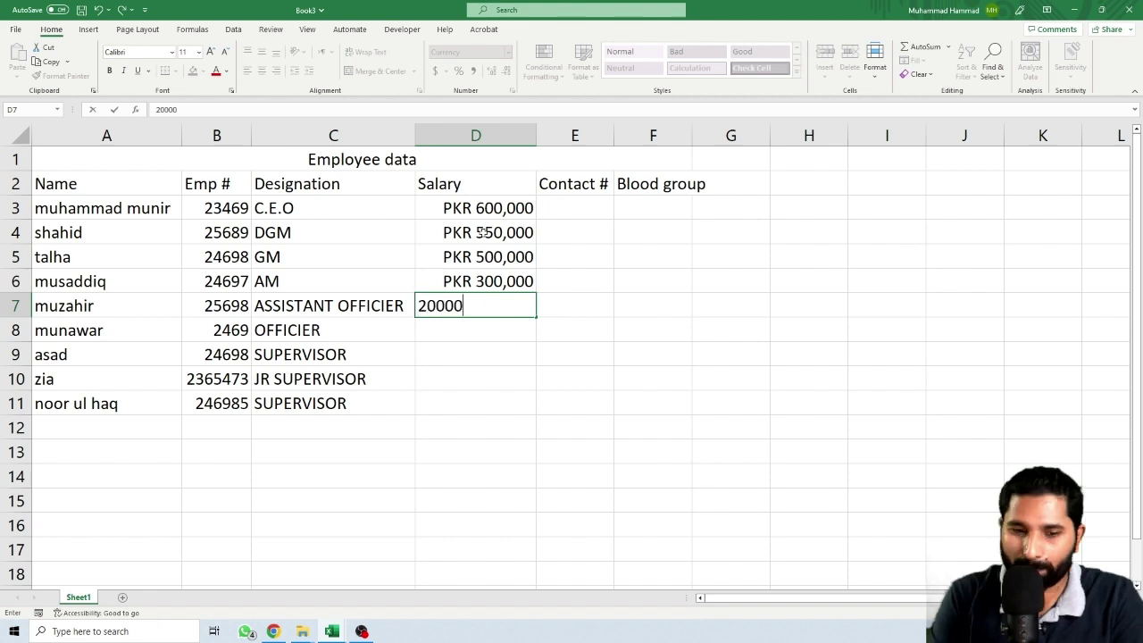
pyautogui.write('0')
pyautogui.press('Return')
pyautogui.write('1')
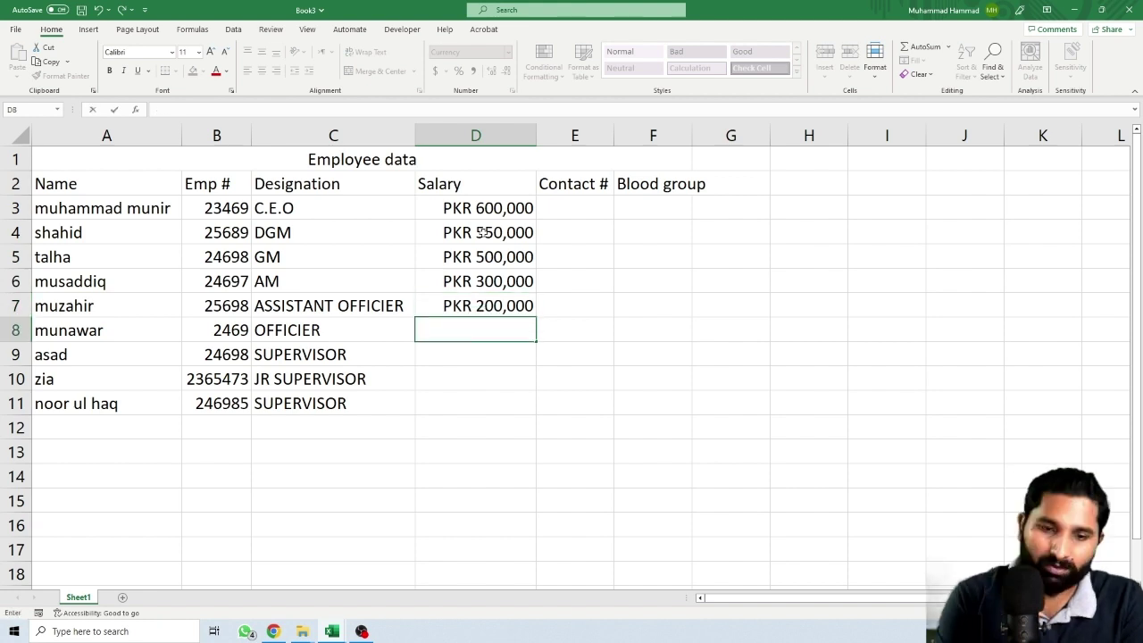
pyautogui.write('25000')
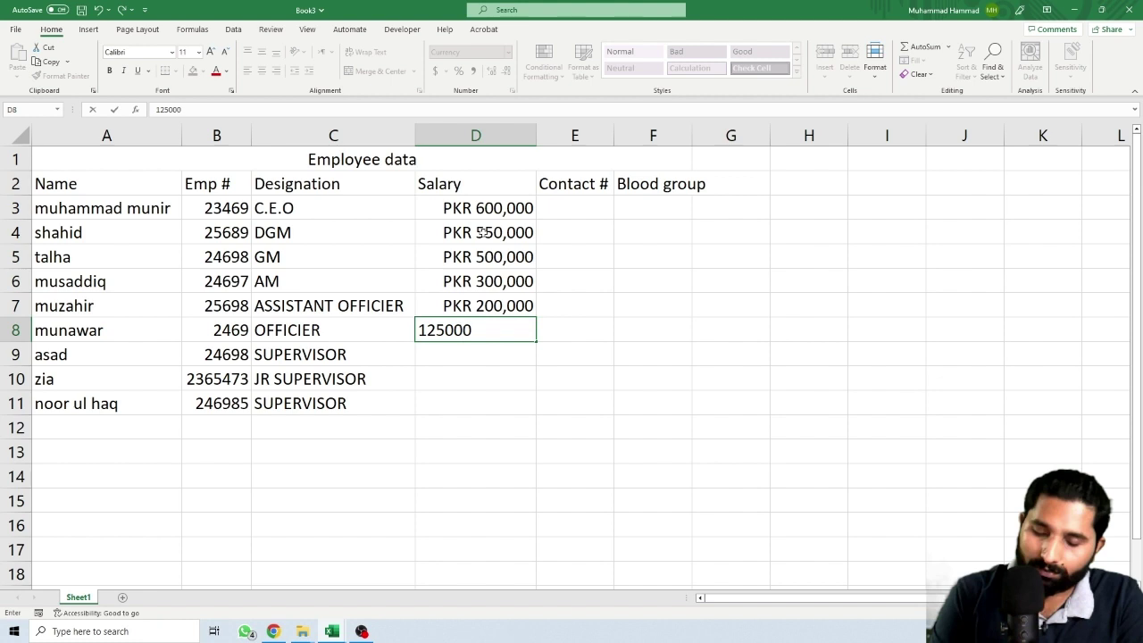
pyautogui.press('Return')
pyautogui.write('7')
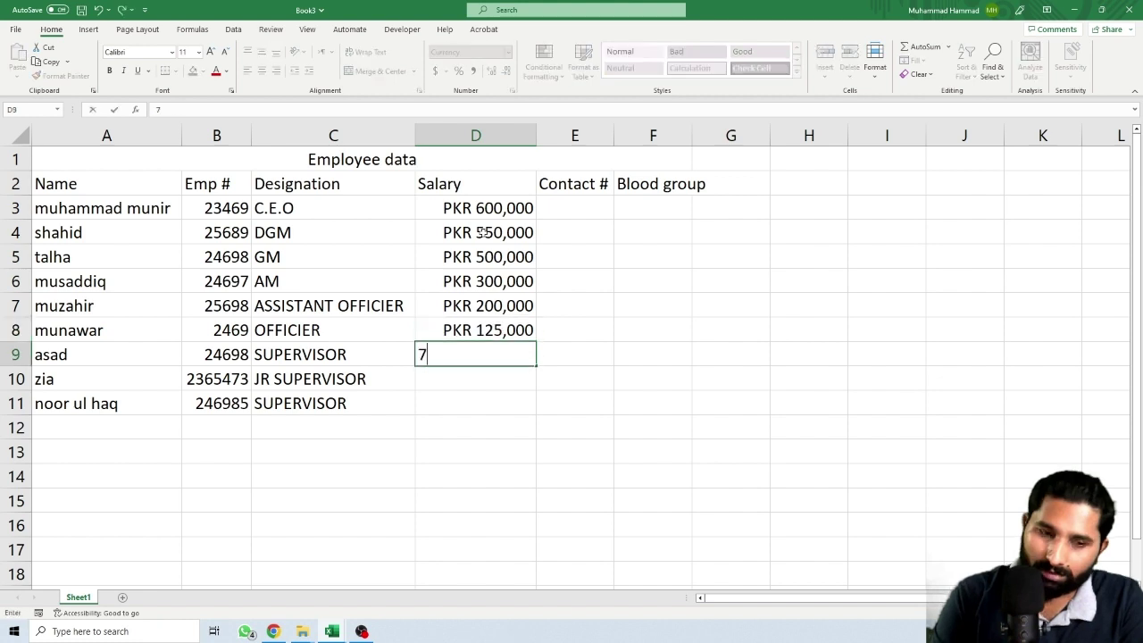
pyautogui.write('0000')
pyautogui.press('Return')
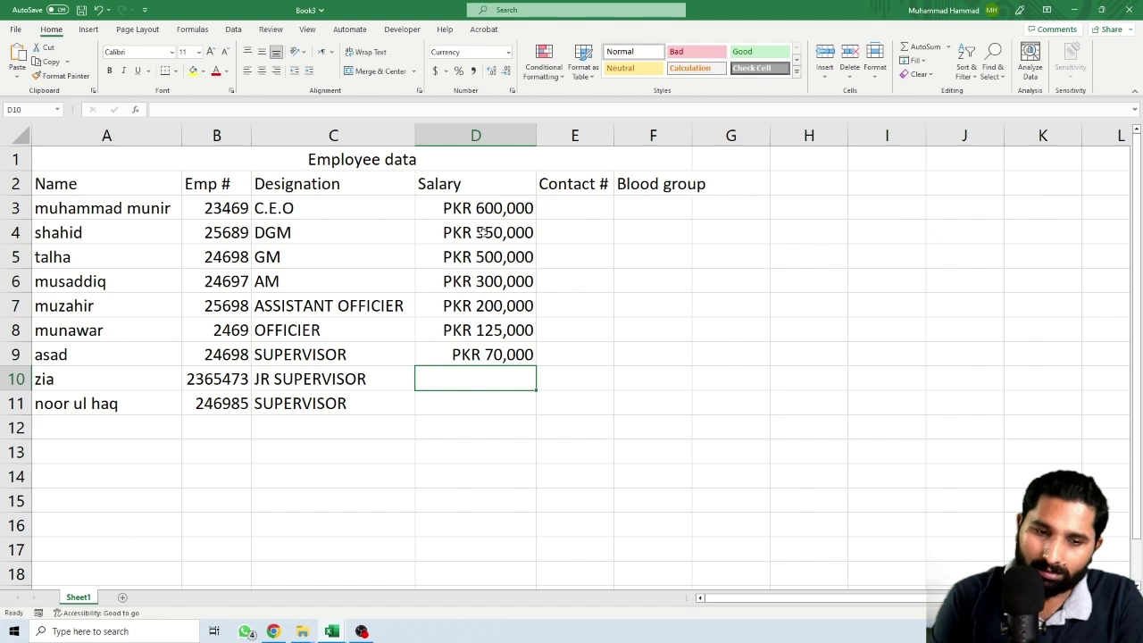
pyautogui.write('4')
pyautogui.write('9,000')
pyautogui.press('Return')
pyautogui.write('7')
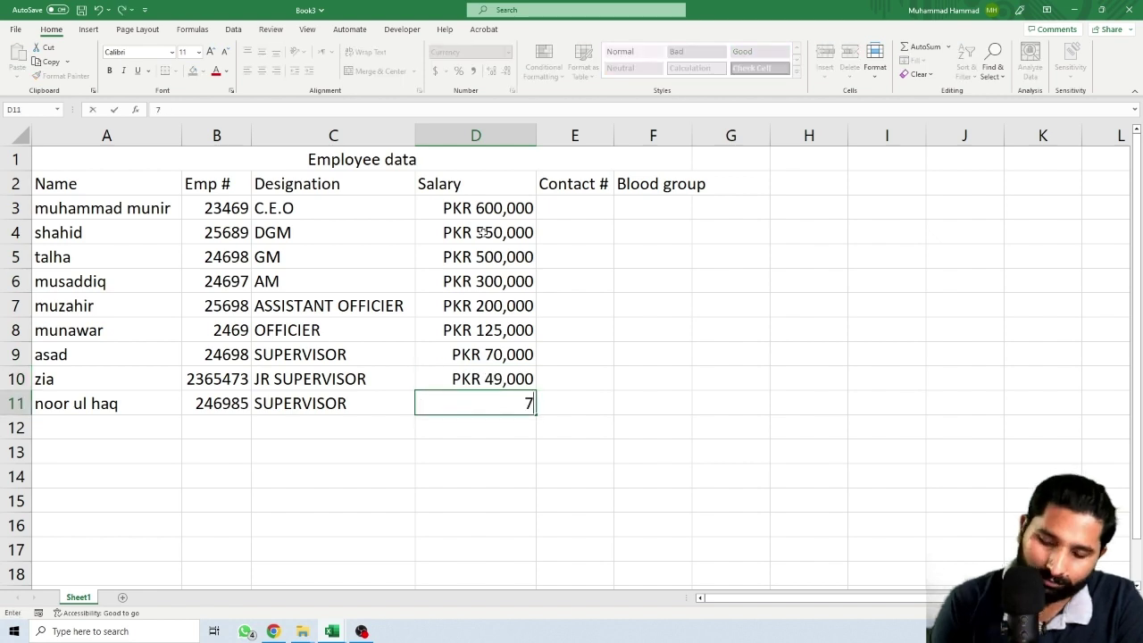
pyautogui.write('0000')
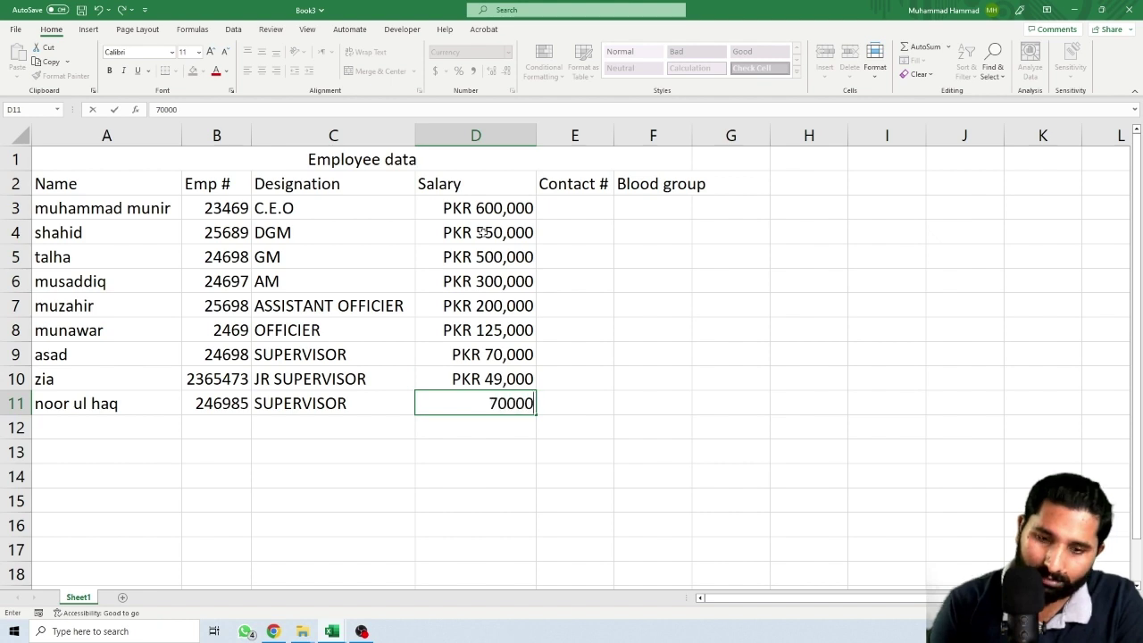
pyautogui.press('Return')
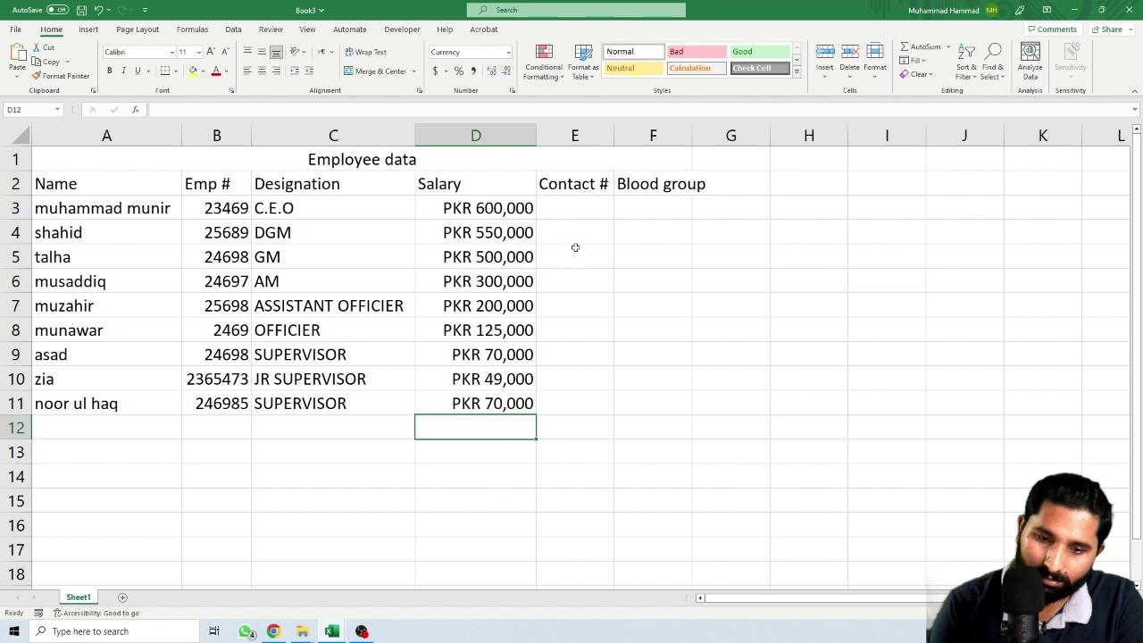
# Enter the first employee's phone number in E3 and widen column E to show it.
pyautogui.click(584, 205)
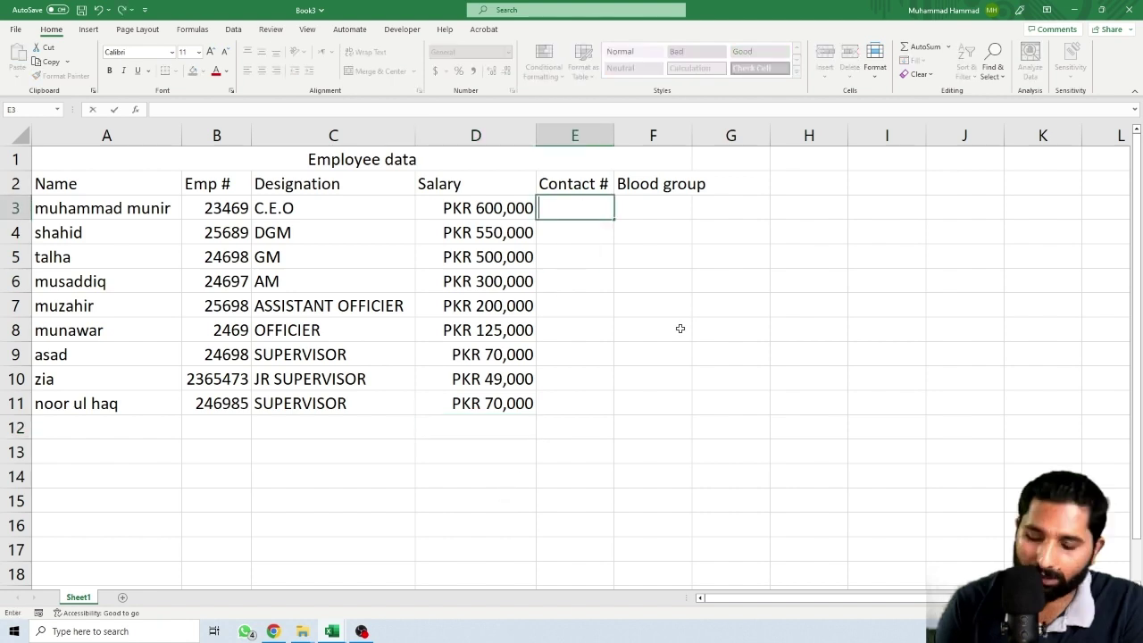
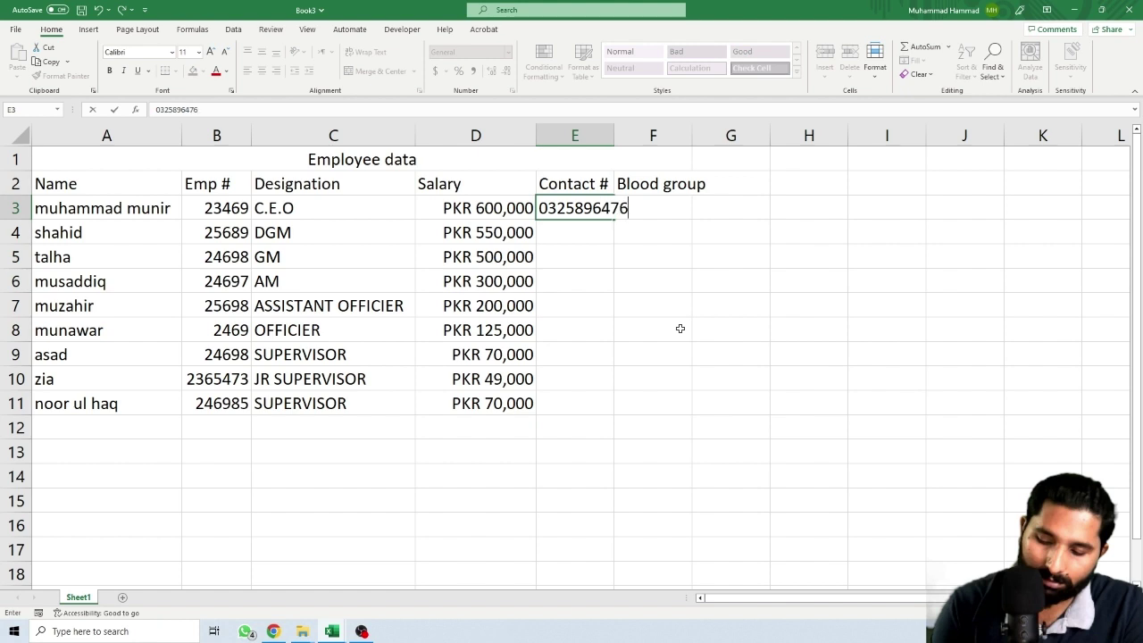
pyautogui.press('Return')
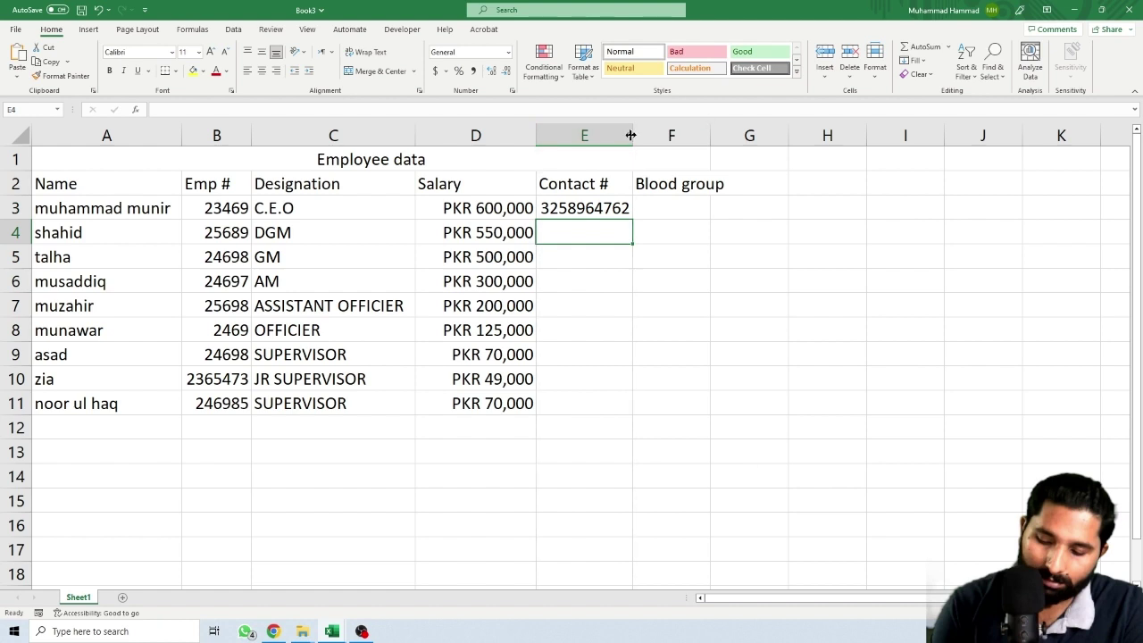
pyautogui.moveTo(630, 135); pyautogui.dragTo(654, 135)
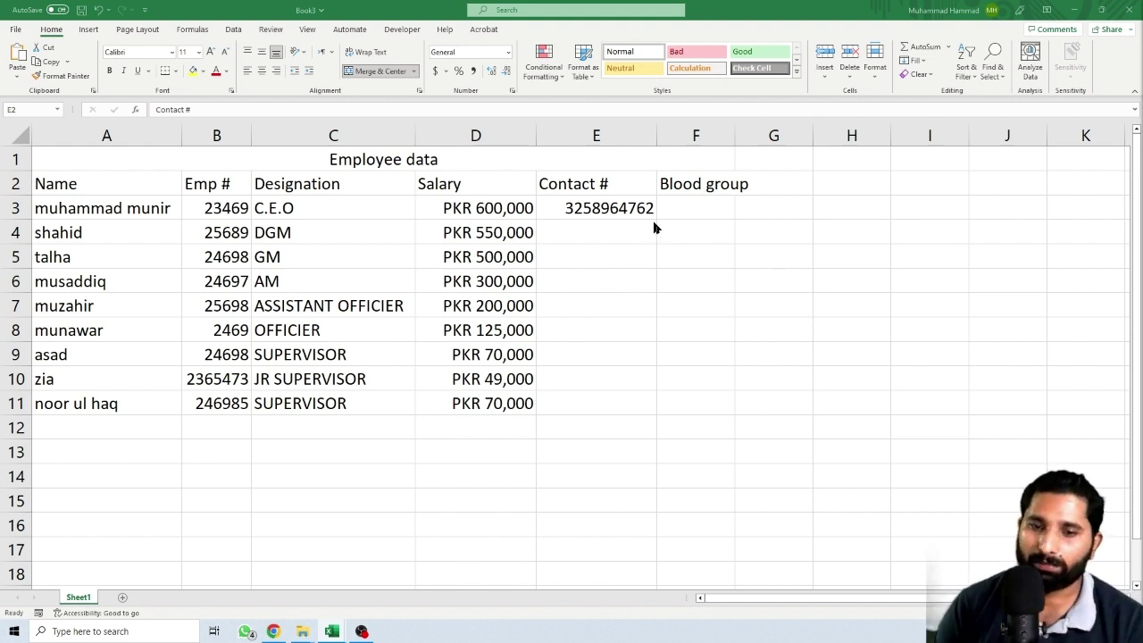
# Give column E a custom number format that shows phone numbers with a +92 prefix.
pyautogui.click(620, 128)
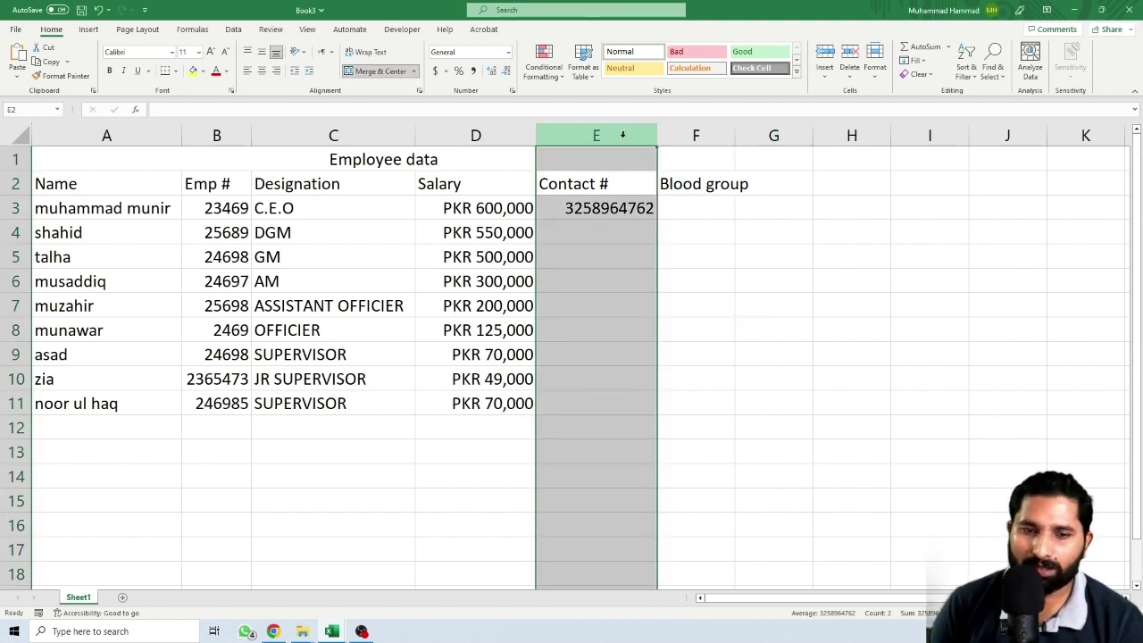
pyautogui.click(511, 91)
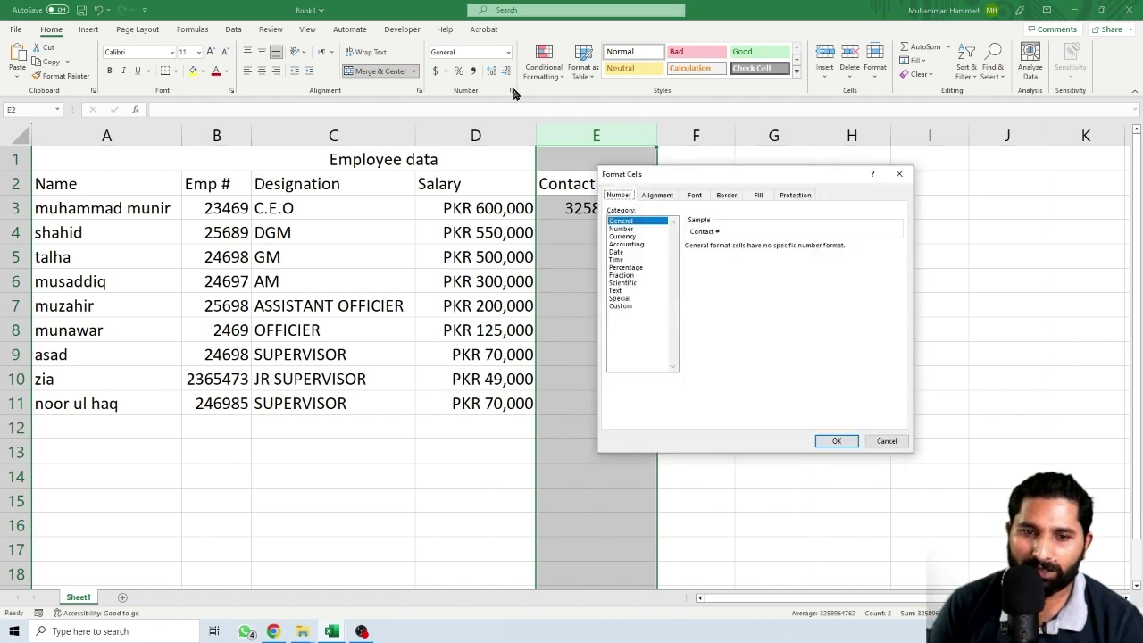
pyautogui.moveTo(770, 164); pyautogui.dragTo(776, 146)
pyautogui.click(614, 279)
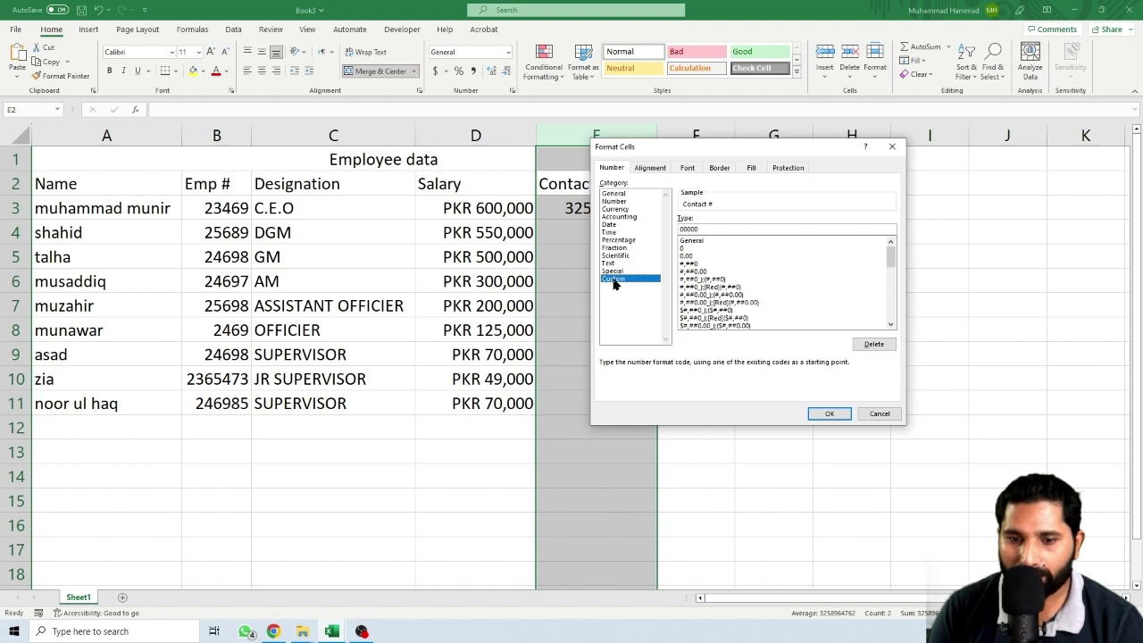
pyautogui.moveTo(696, 229); pyautogui.dragTo(644, 231)
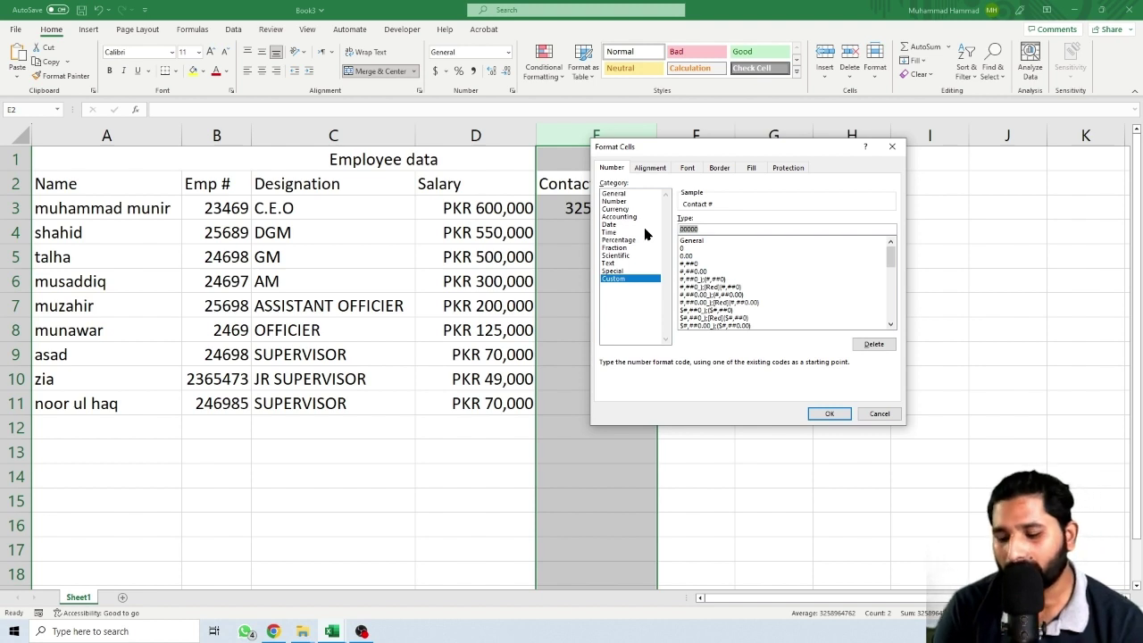
pyautogui.write('+')
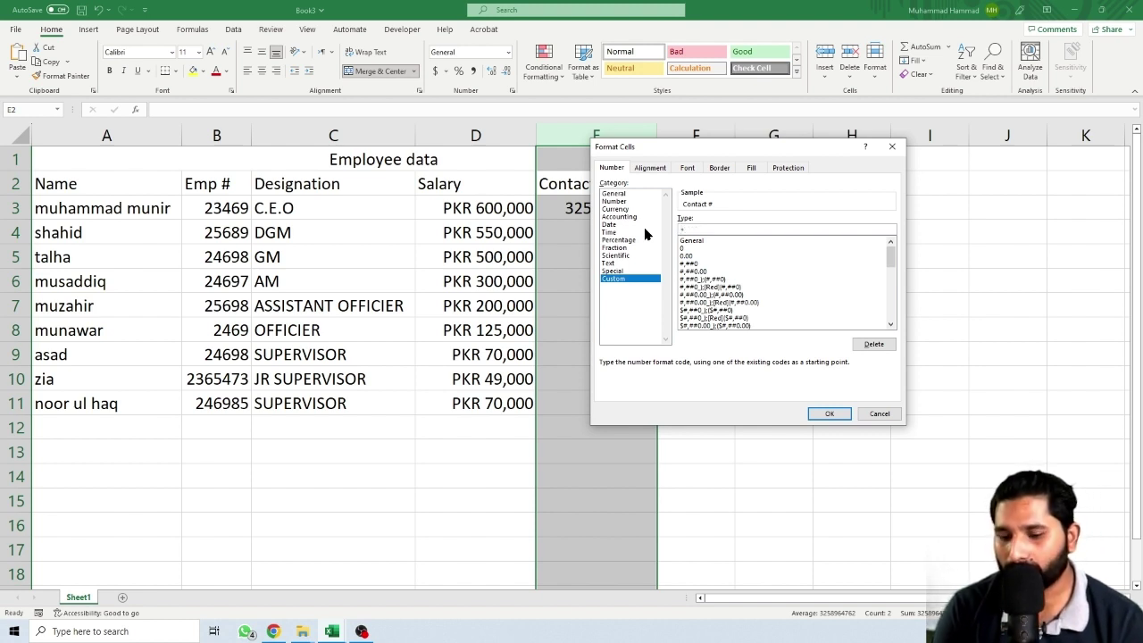
pyautogui.write('92')
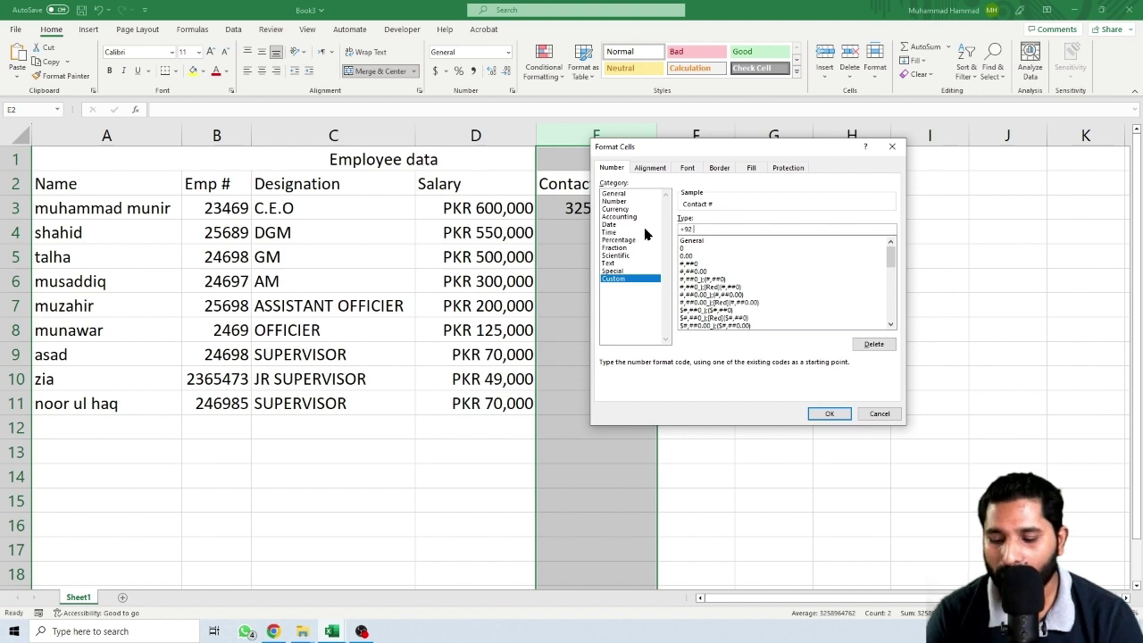
pyautogui.write('30')
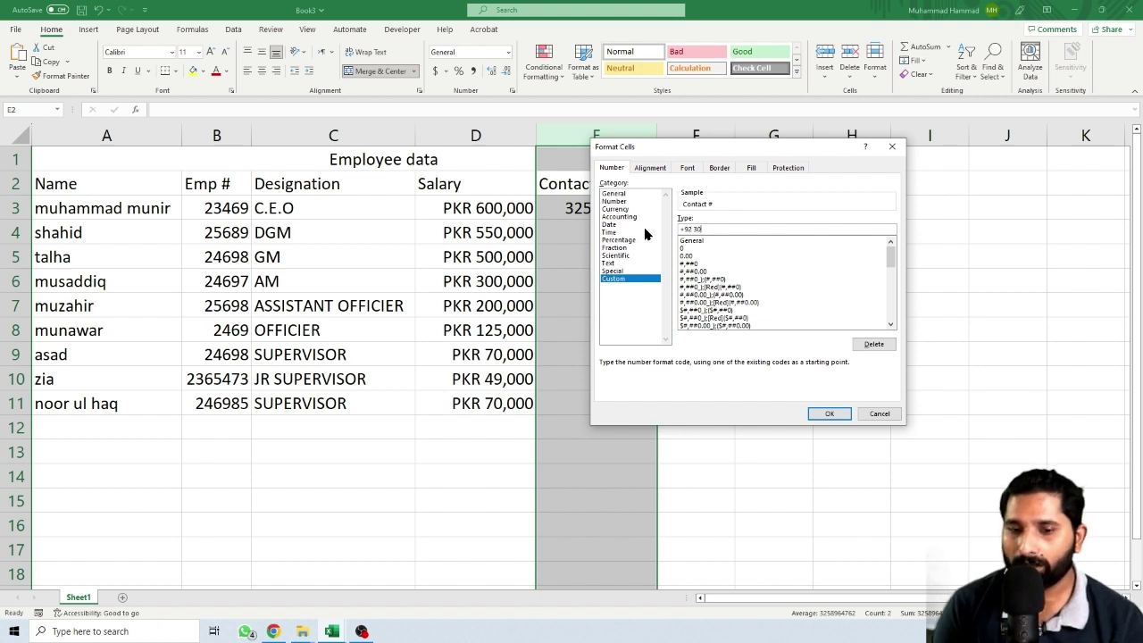
pyautogui.write('00')
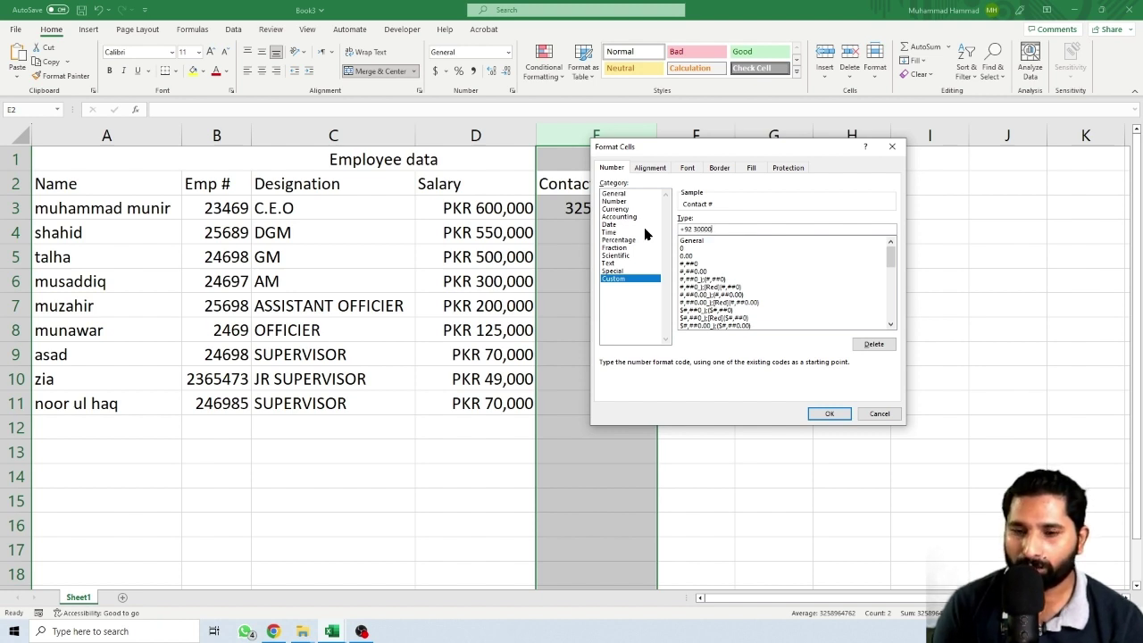
pyautogui.write('00000')
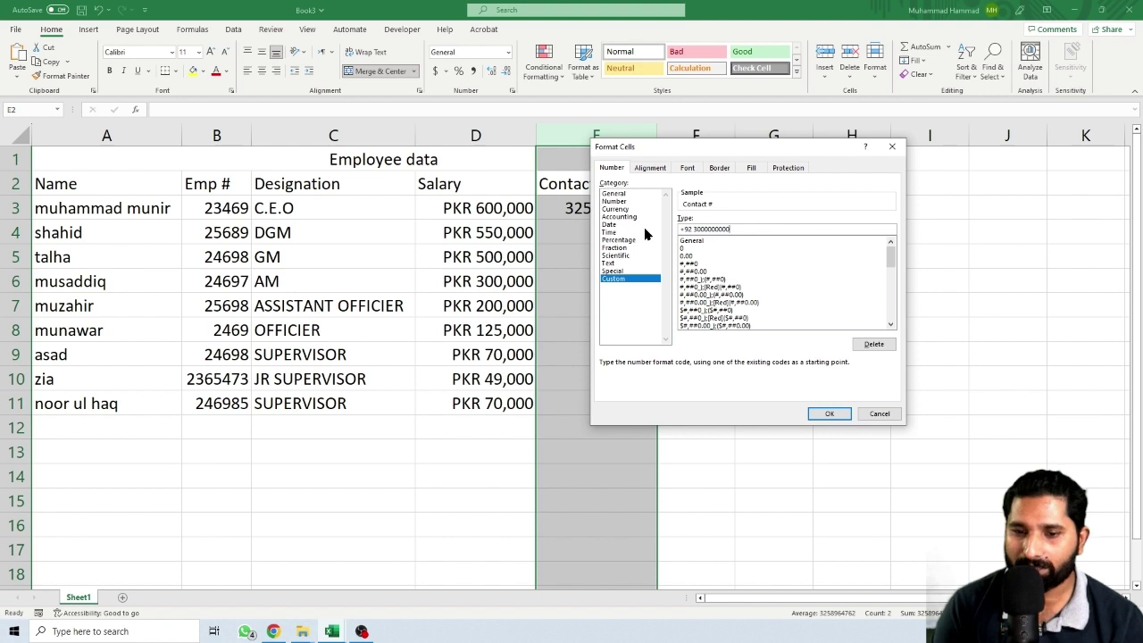
pyautogui.write('0')
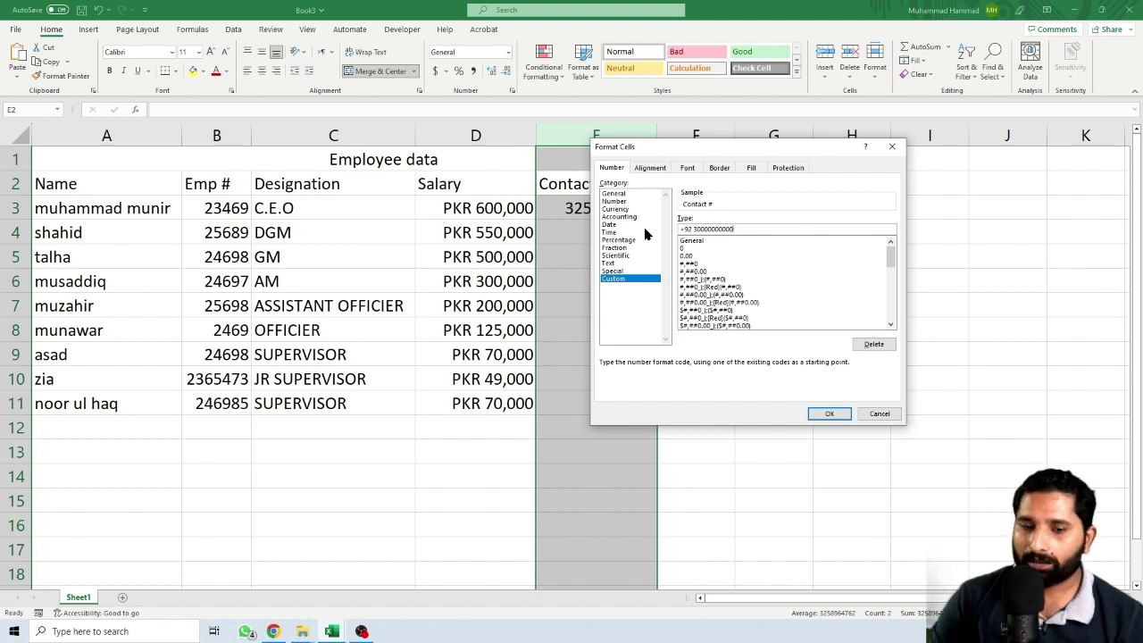
pyautogui.write('0')
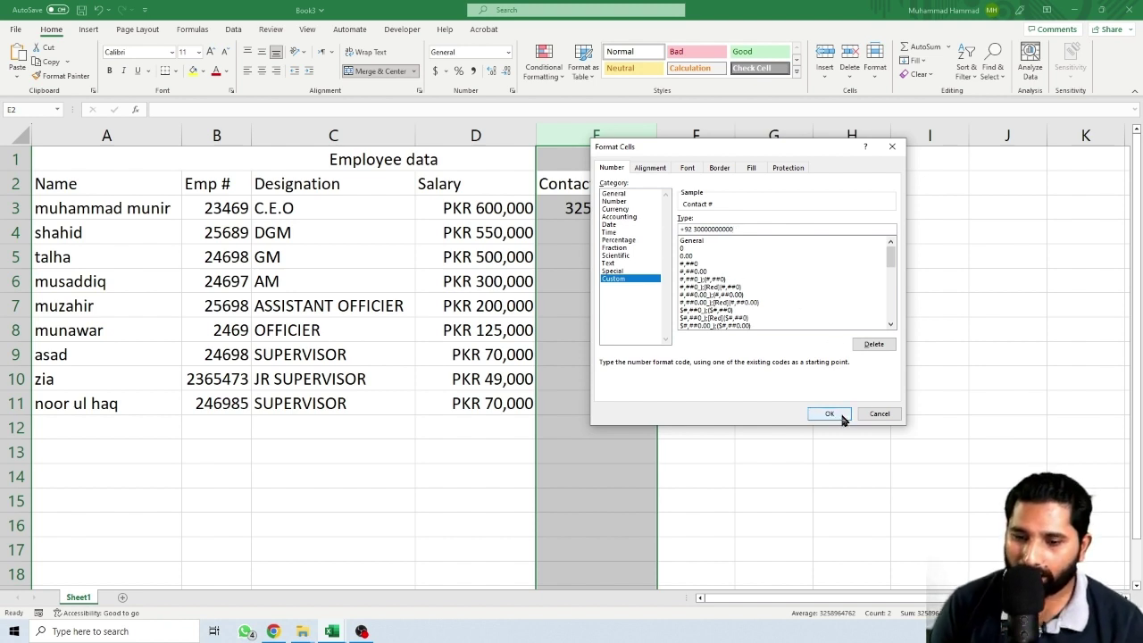
pyautogui.click(841, 416)
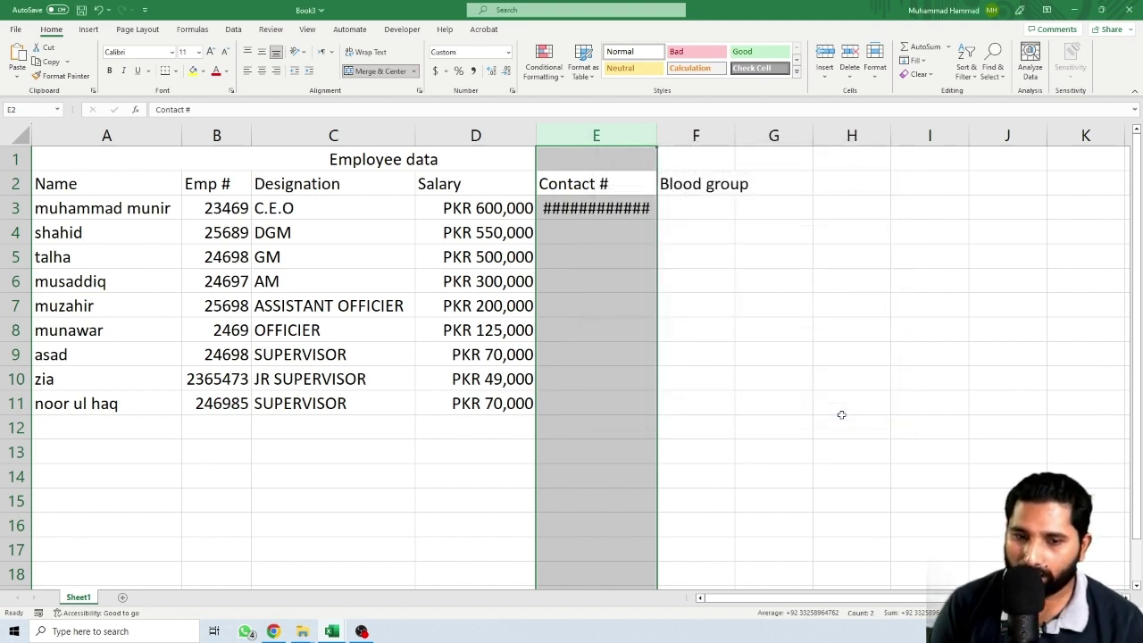
# Autofit column E and enter the next two employees' phone numbers in E4 and E5.
pyautogui.doubleClick(657, 135)
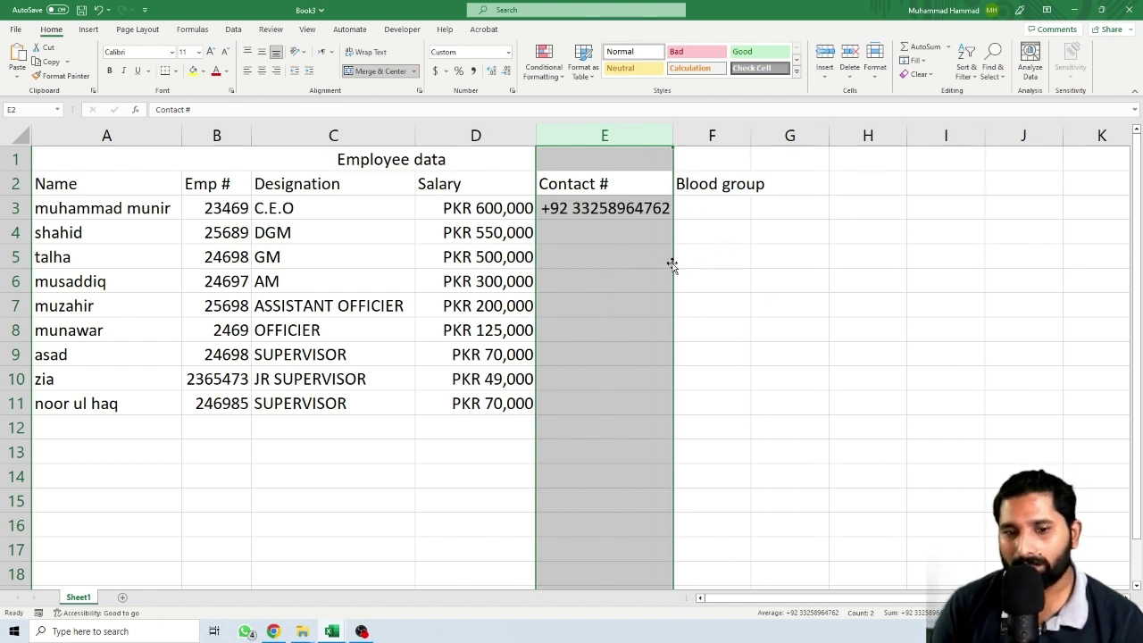
pyautogui.click(707, 262)
pyautogui.click(611, 211)
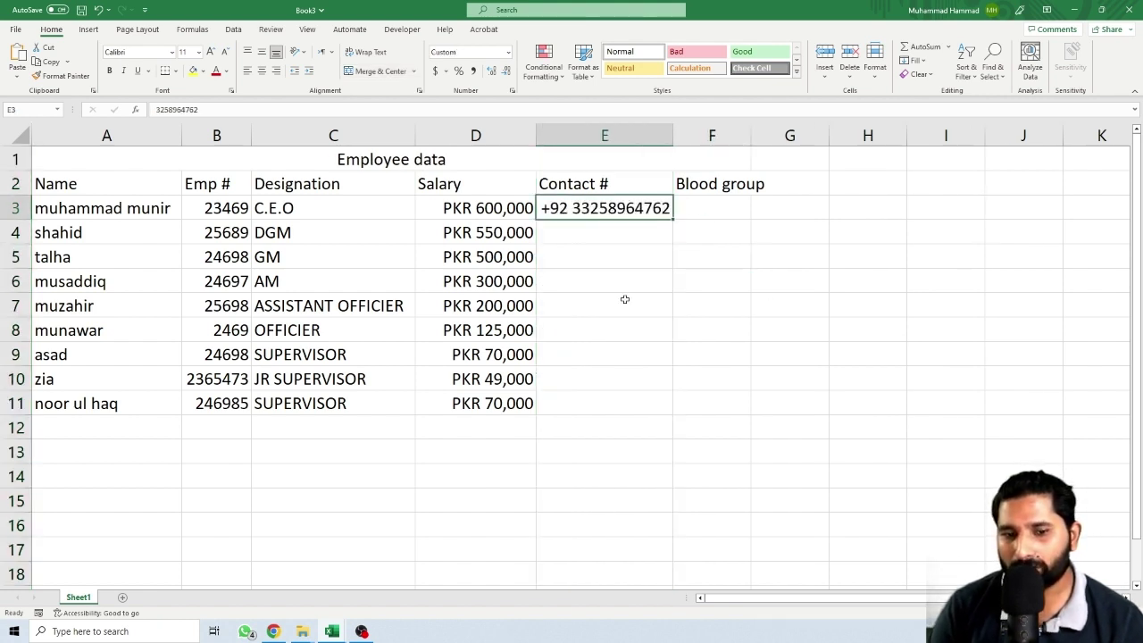
pyautogui.click(604, 236)
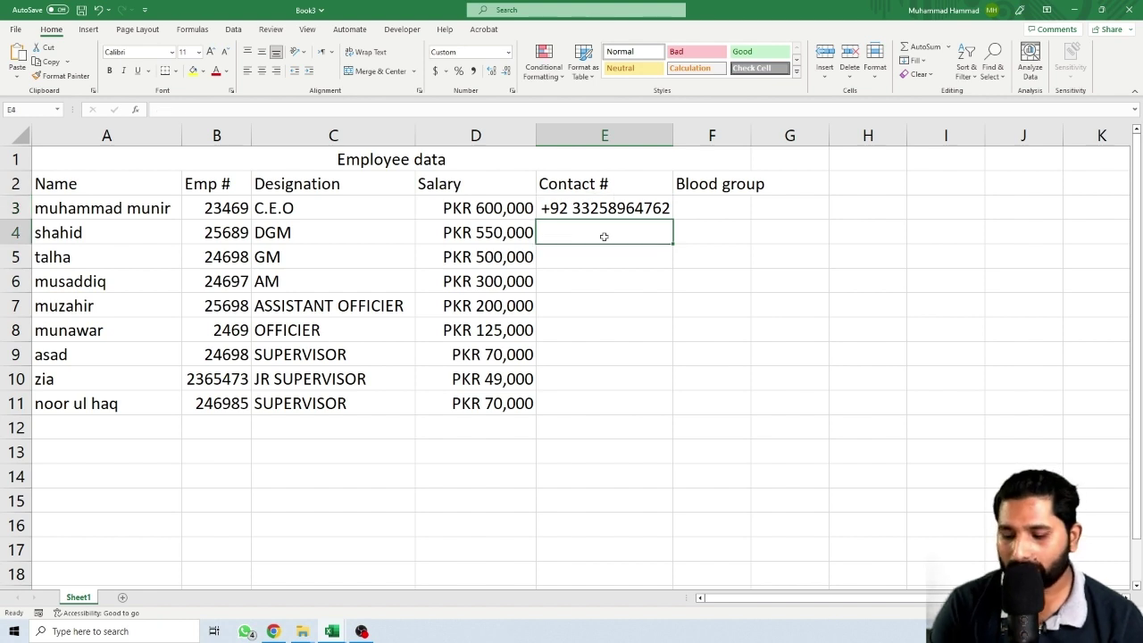
pyautogui.write('32569846')
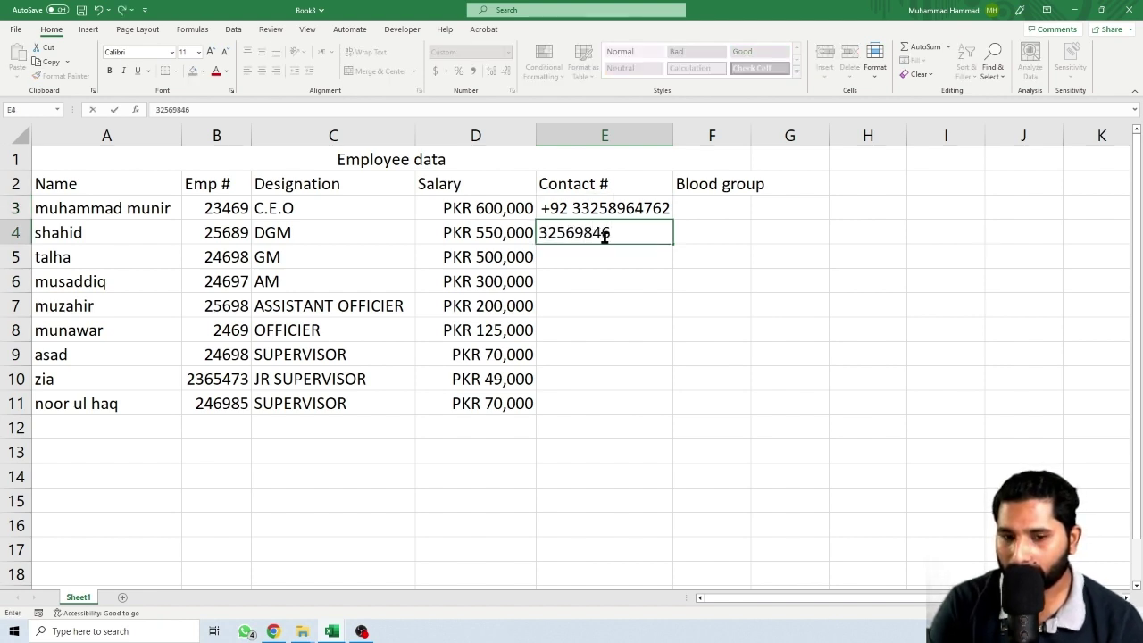
pyautogui.write('9')
pyautogui.press('Return')
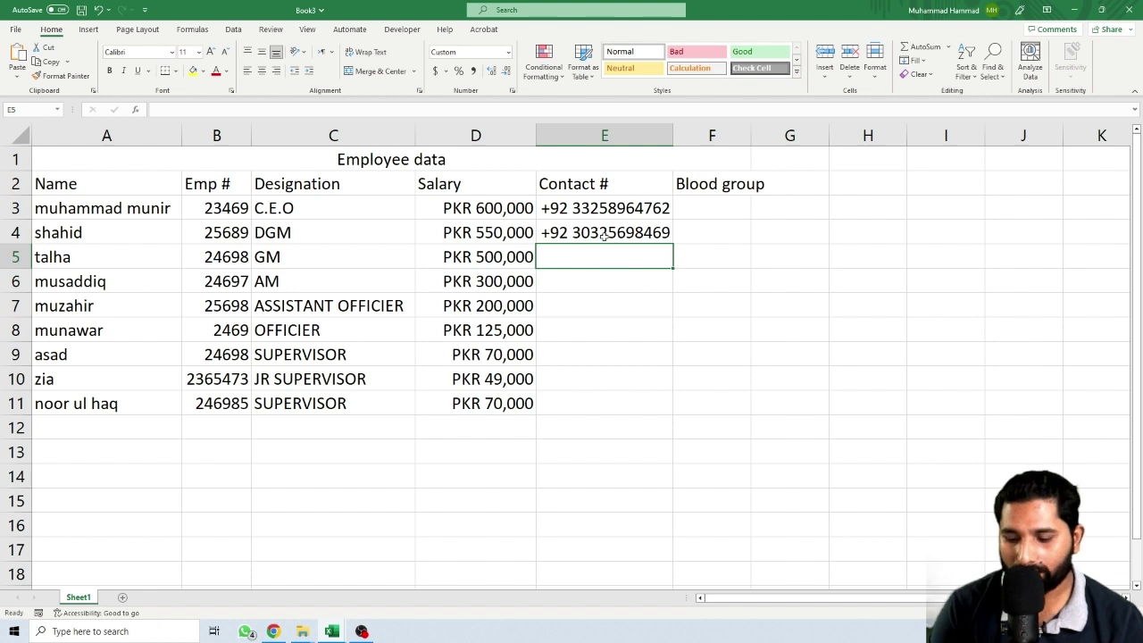
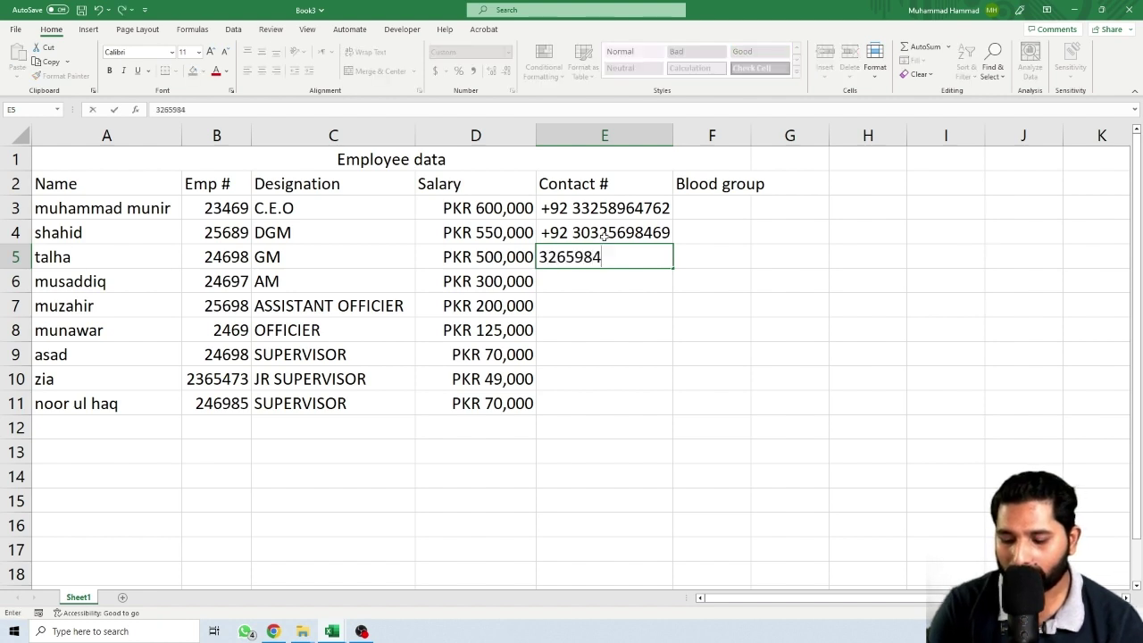
pyautogui.press('Return')
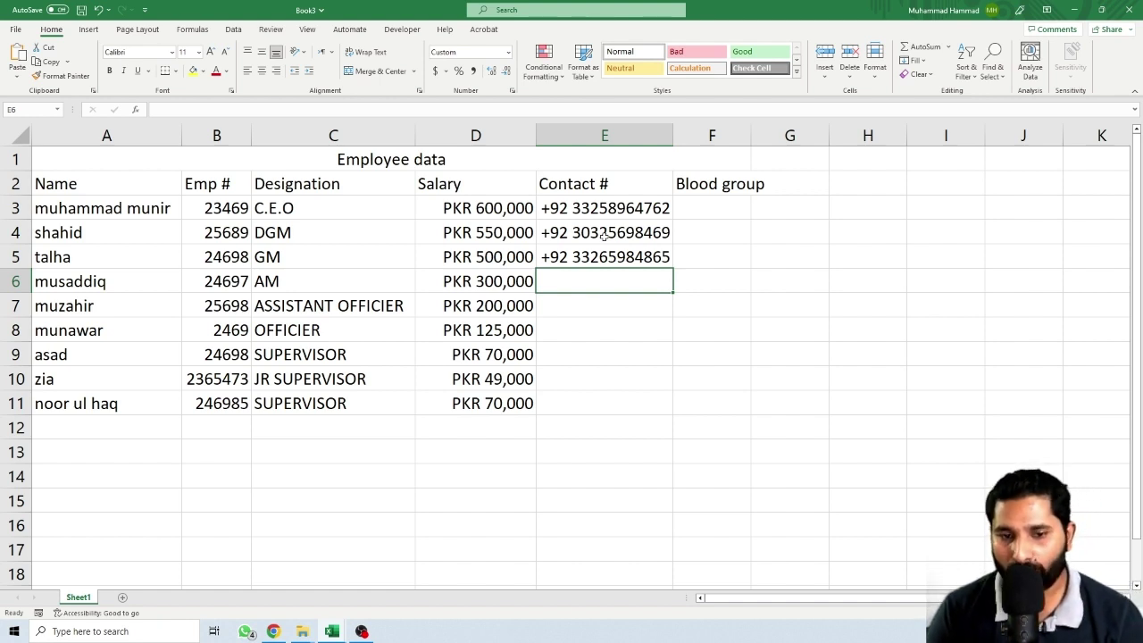
# Enter blood groups B+, AB+, O+ and AB- in cells F3 to F6.
pyautogui.click(701, 216)
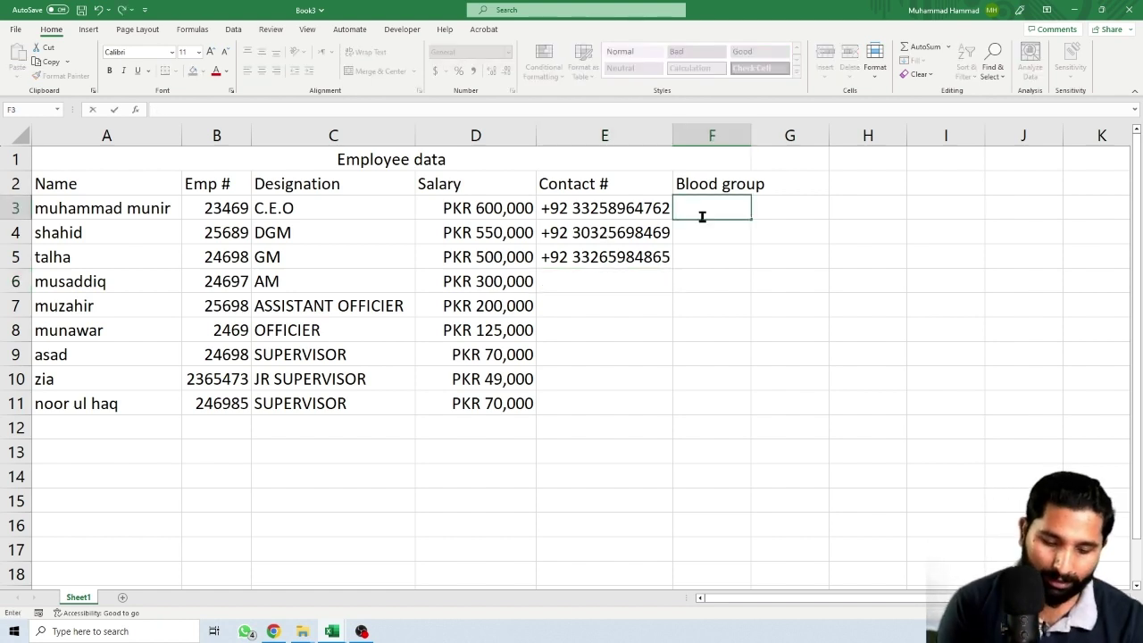
pyautogui.write('B+')
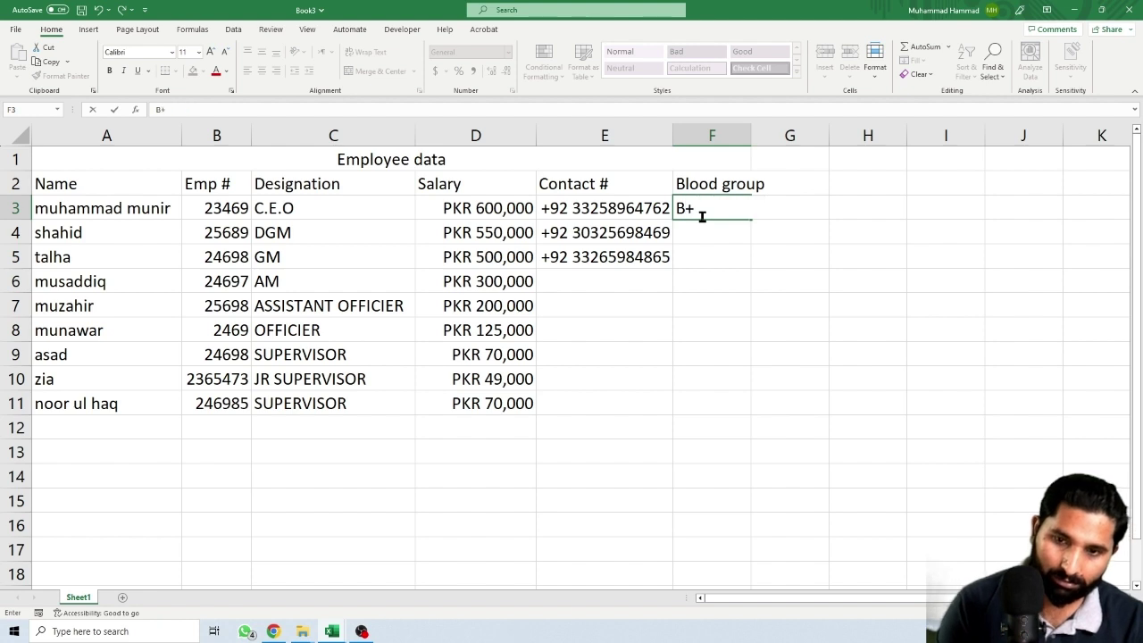
pyautogui.press('Return')
pyautogui.write('AB+')
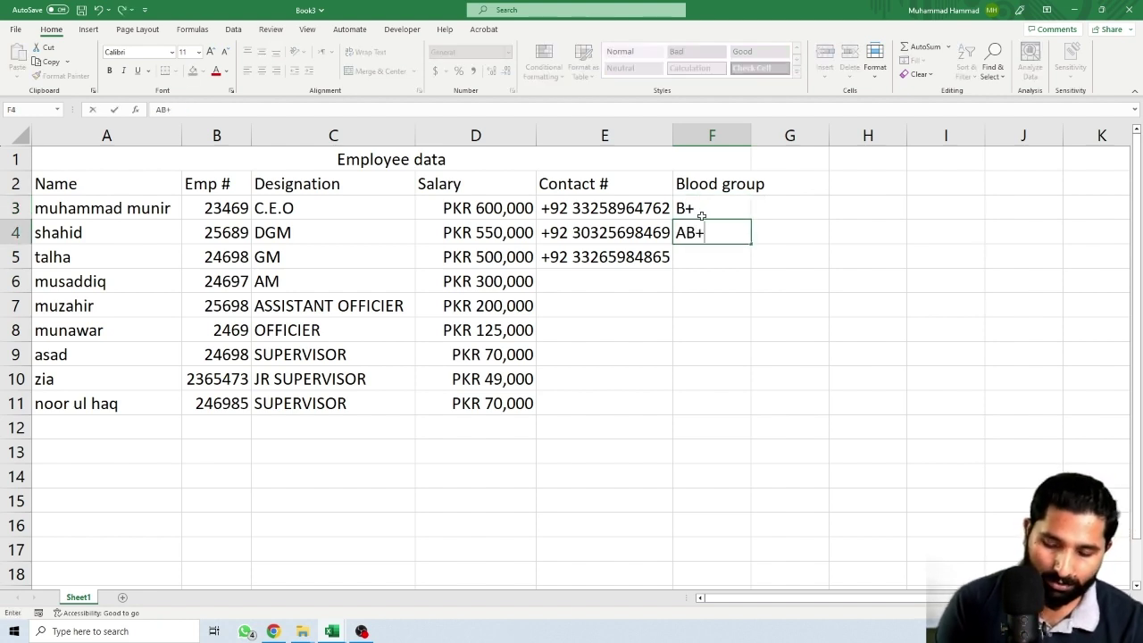
pyautogui.press('Return')
pyautogui.write('C')
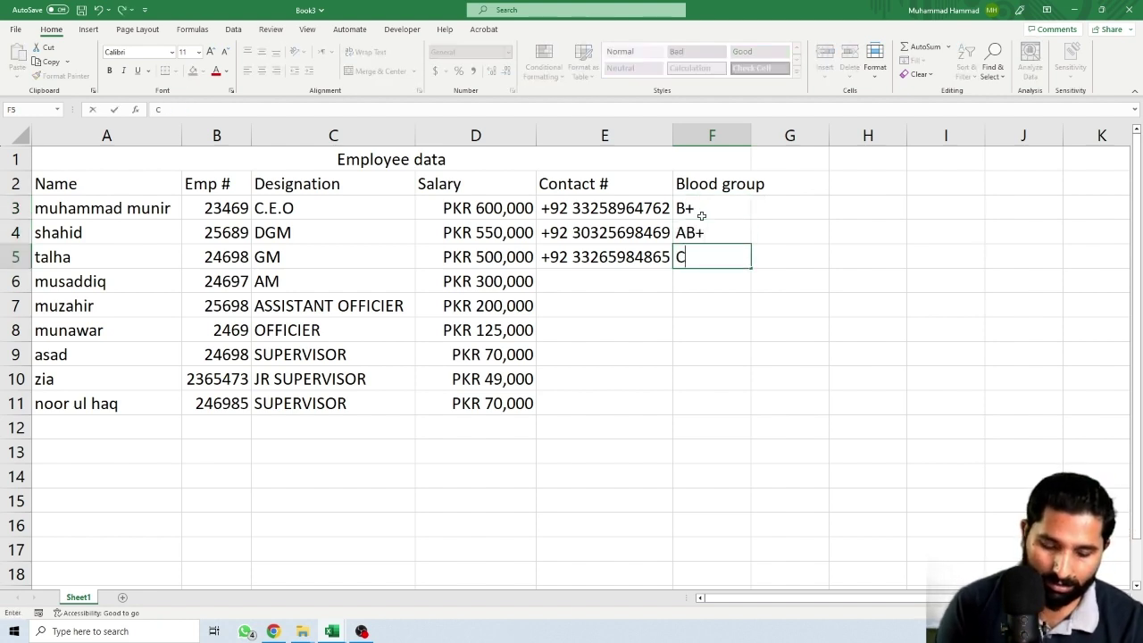
pyautogui.press('BackSpace')
pyautogui.write('O+')
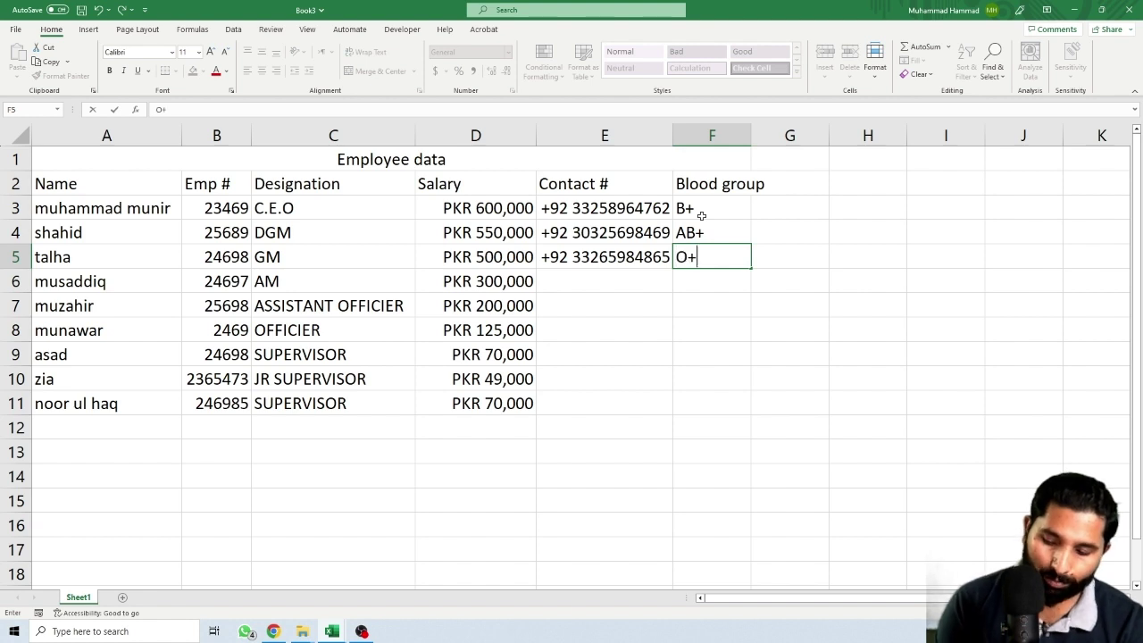
pyautogui.press('Return')
pyautogui.write('AB+')
pyautogui.press('BackSpace')
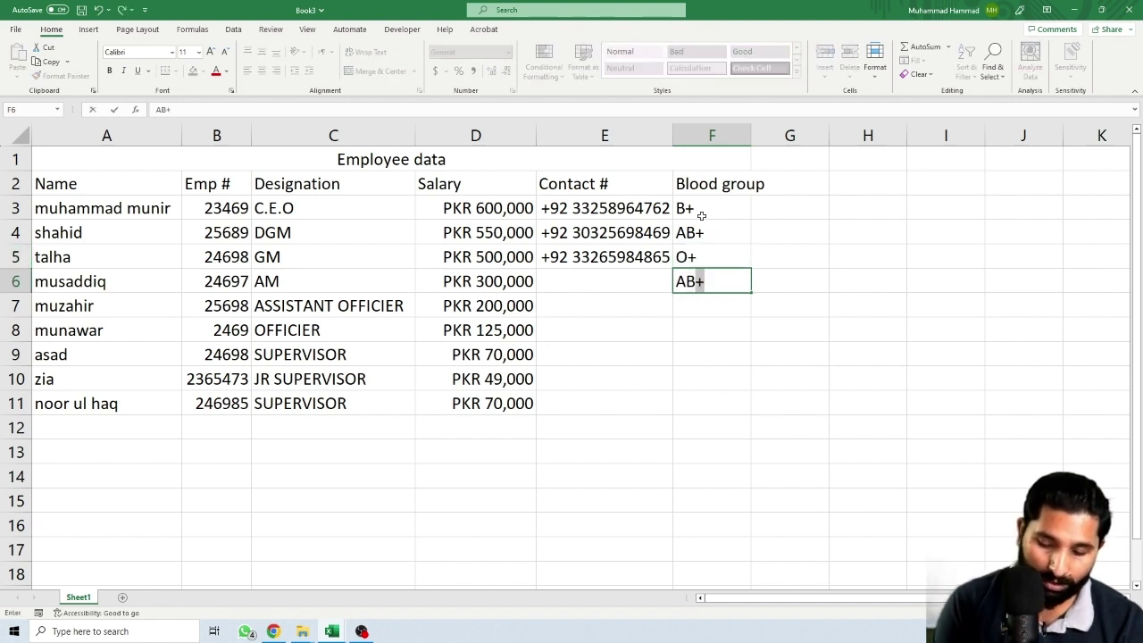
pyautogui.write('-')
pyautogui.press('Return')
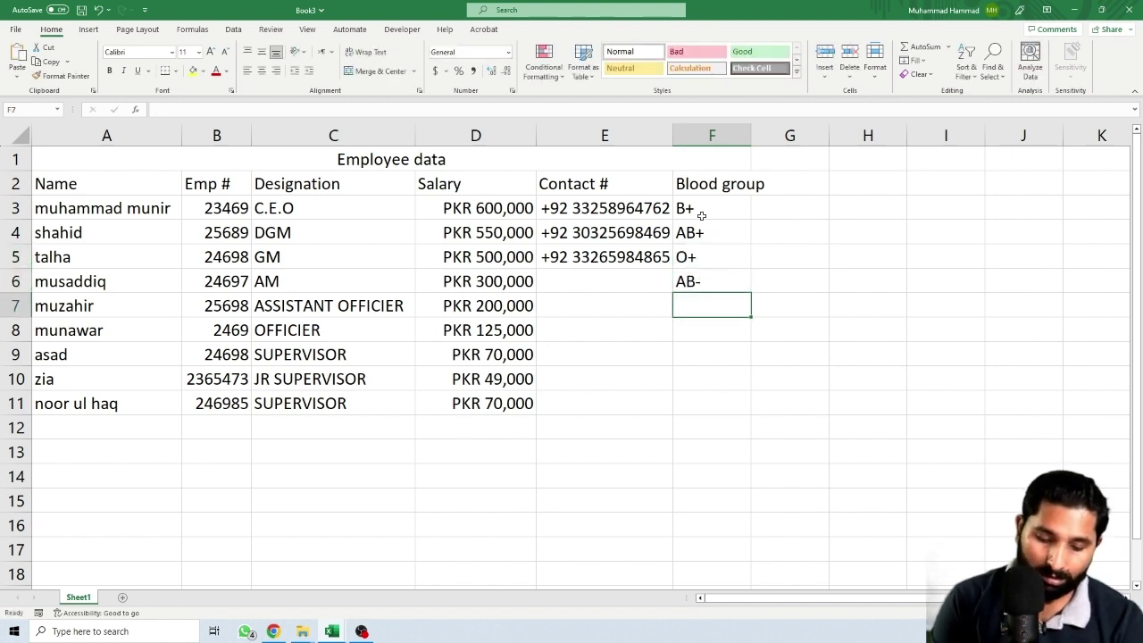
# Enter ABB+, O+, O-, B+ and B- in F7 to F11, then save Book3.
pyautogui.write('ABB+')
pyautogui.press('Return')
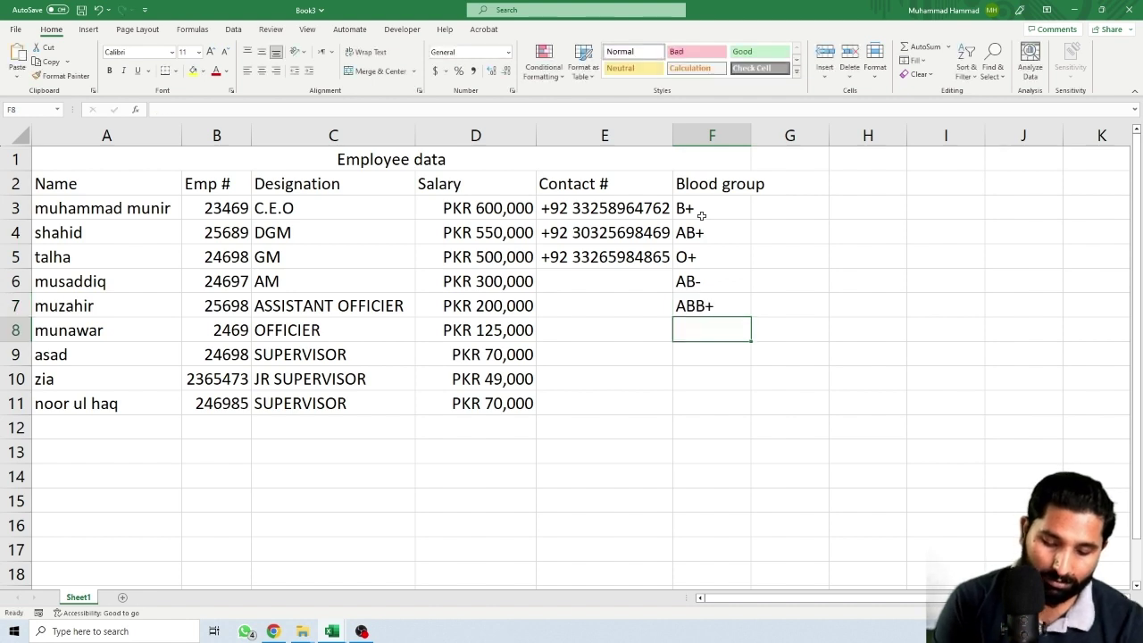
pyautogui.write('O+')
pyautogui.press('Return')
pyautogui.write('O')
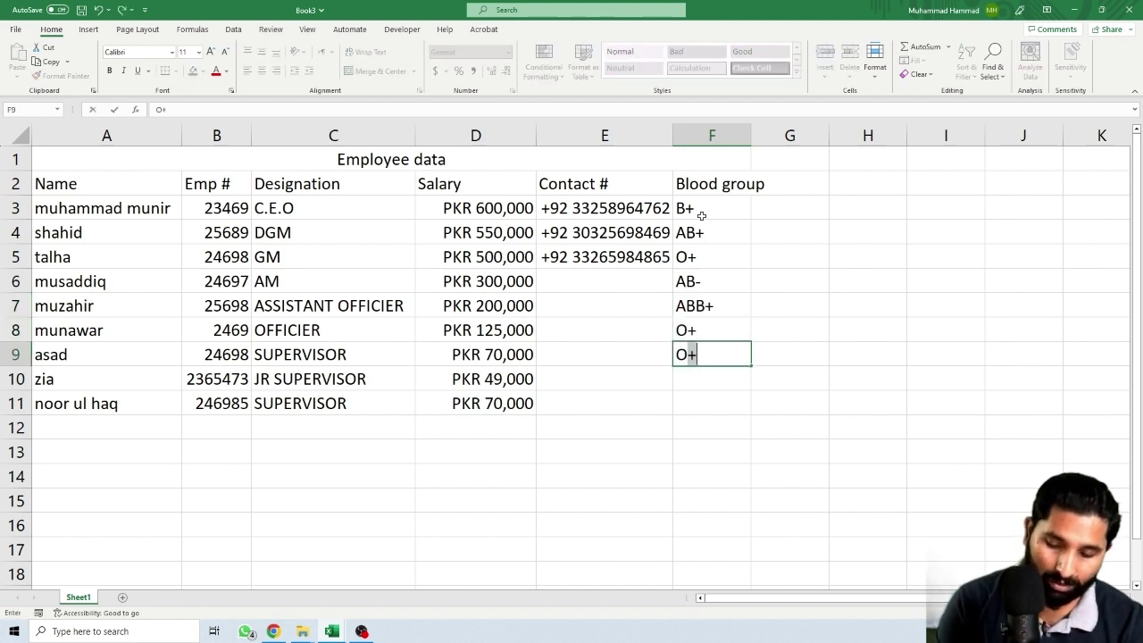
pyautogui.write('-')
pyautogui.press('Return')
pyautogui.write('B')
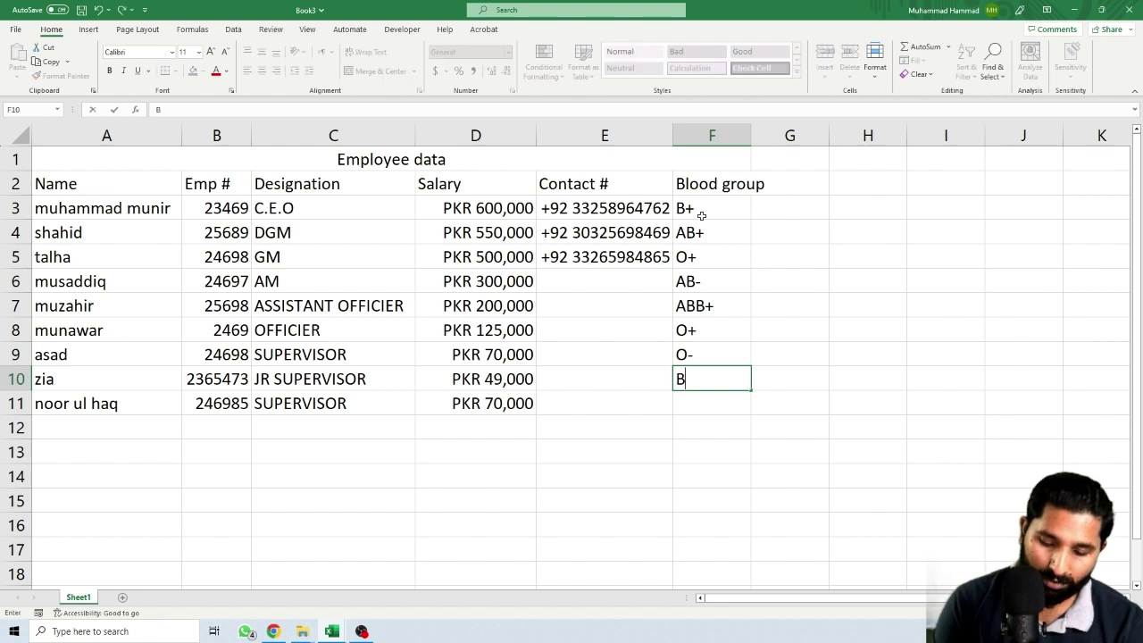
pyautogui.write('+')
pyautogui.press('Return')
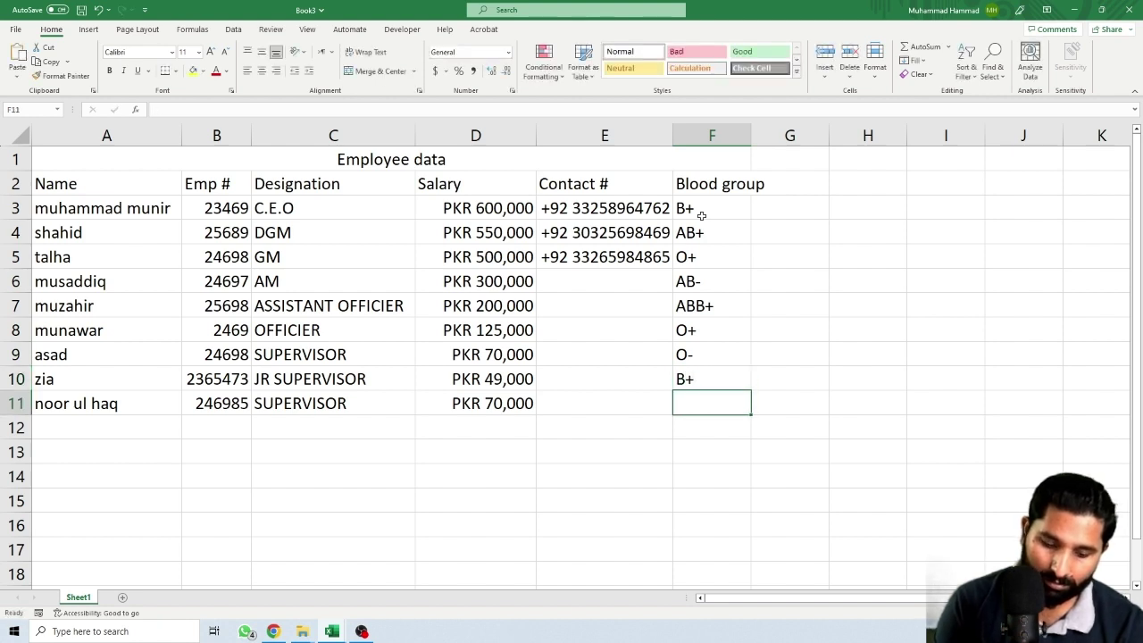
pyautogui.write('B-')
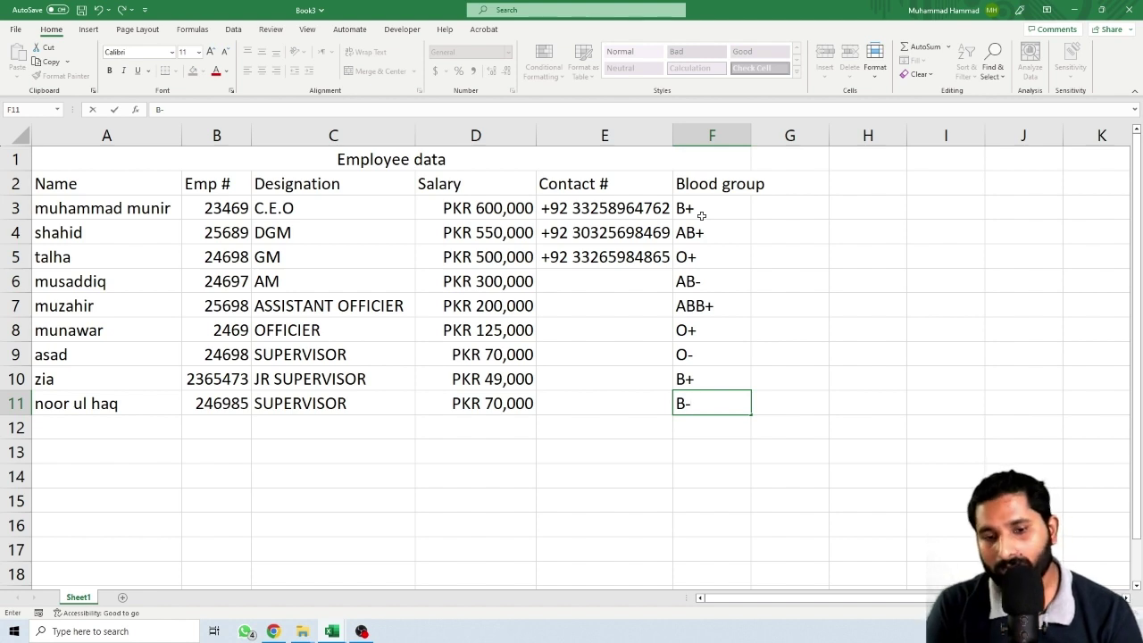
pyautogui.hotkey('ctrl', 's')
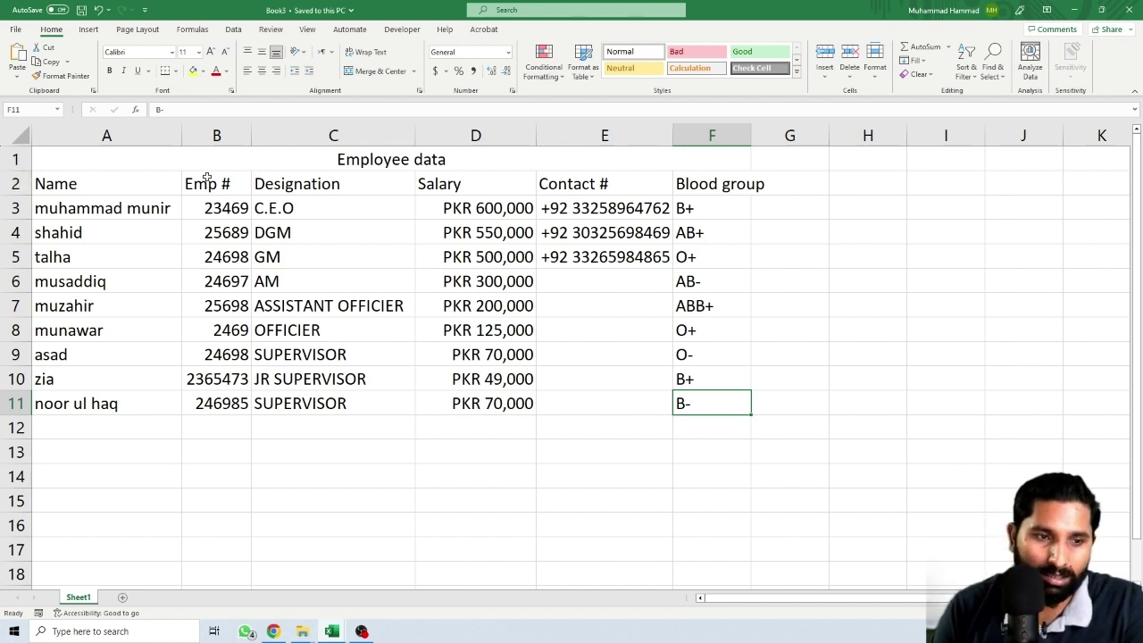
# Toggle centering on the title and header rows A1:F2, leaving the title centred.
pyautogui.click(104, 154)
pyautogui.click(79, 182)
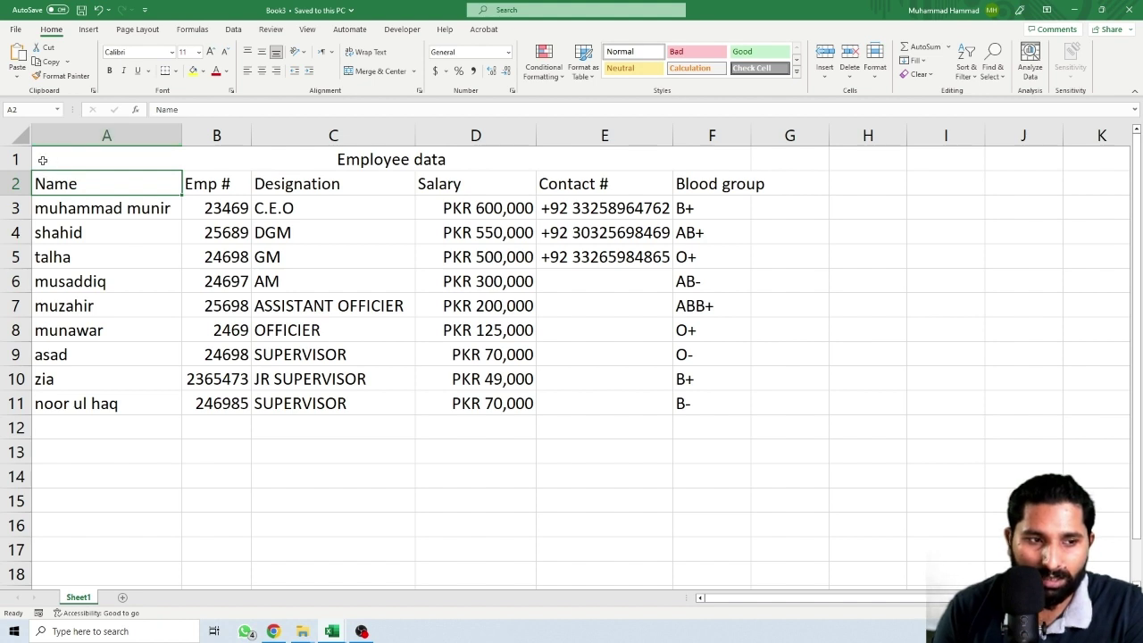
pyautogui.moveTo(43, 158)
pyautogui.mouseDown()
pyautogui.moveTo(44, 179)
pyautogui.moveTo(107, 179)
pyautogui.mouseUp()
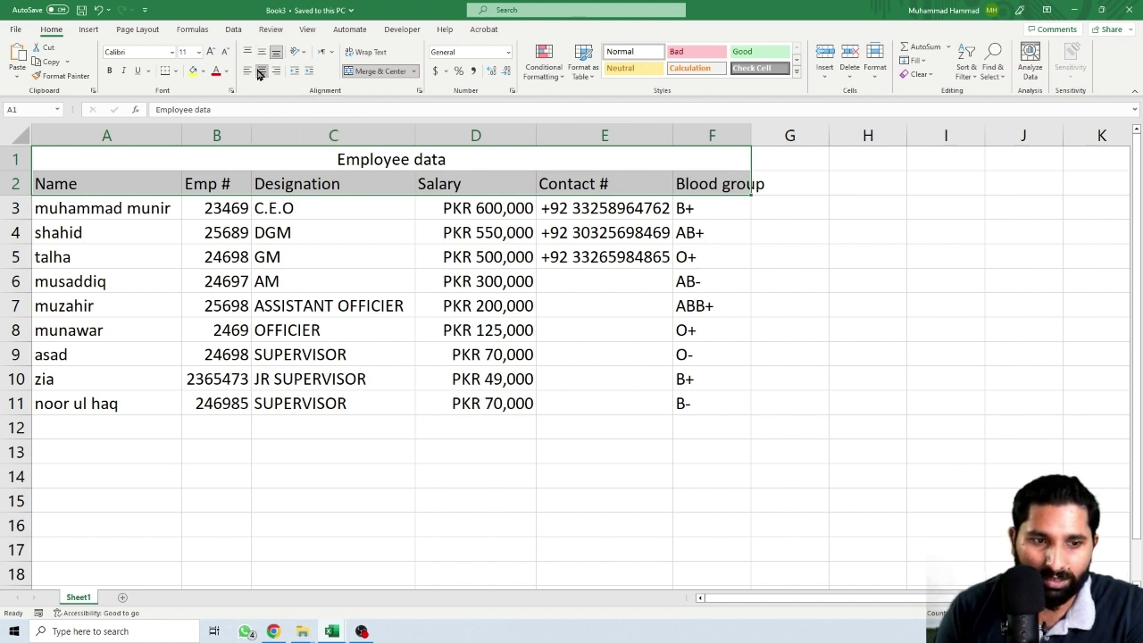
pyautogui.click(258, 73)
pyautogui.click(258, 73)
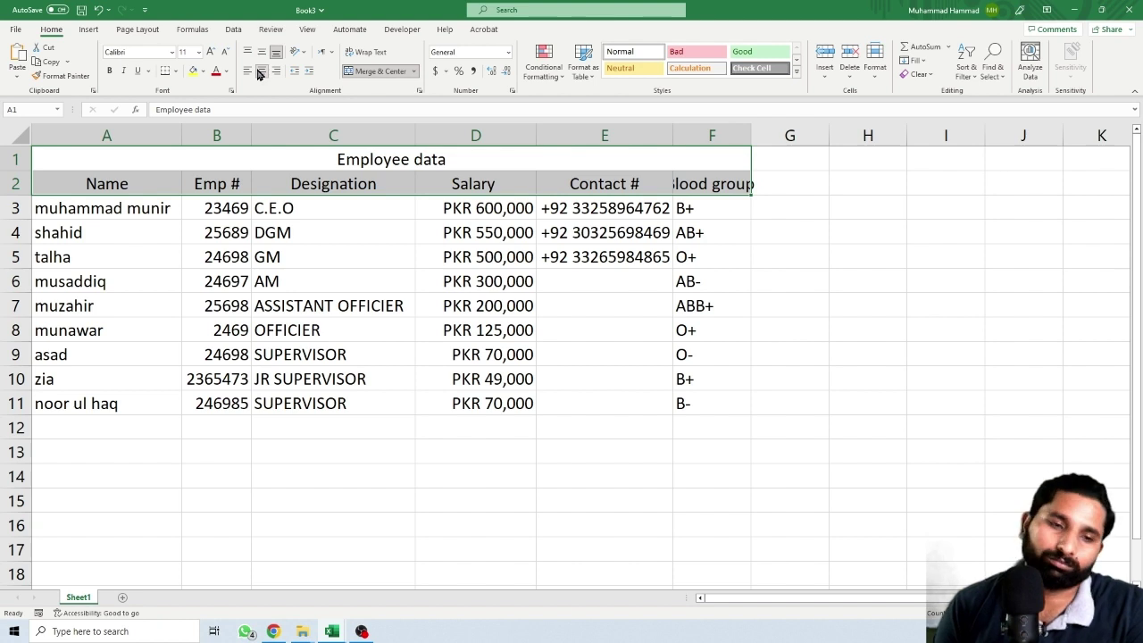
pyautogui.click(258, 73)
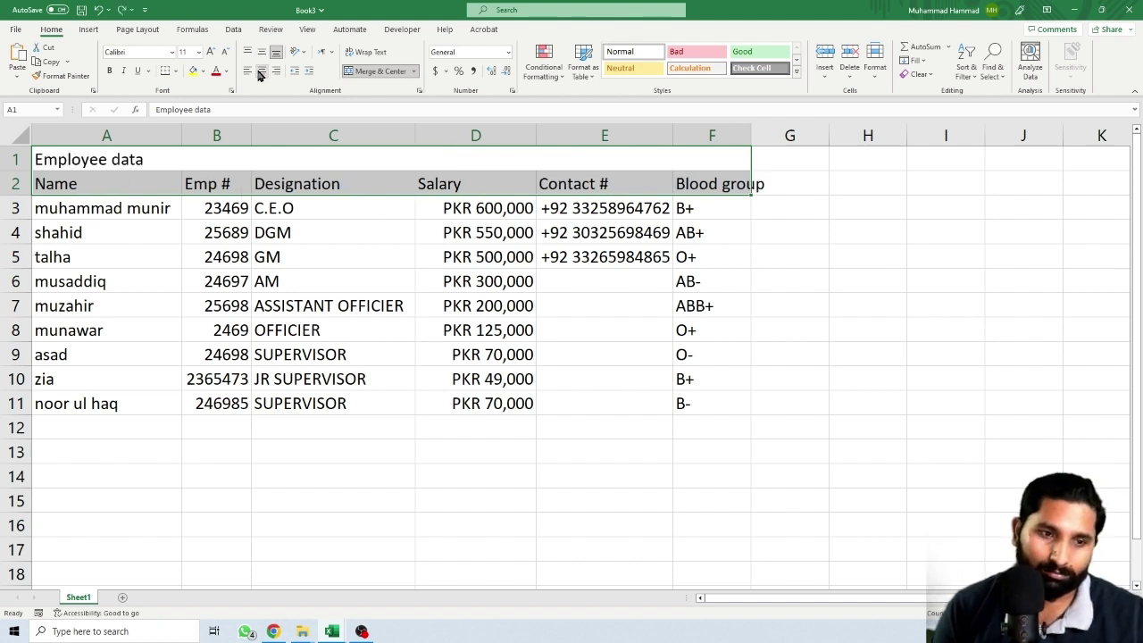
pyautogui.click(258, 73)
pyautogui.click(801, 284)
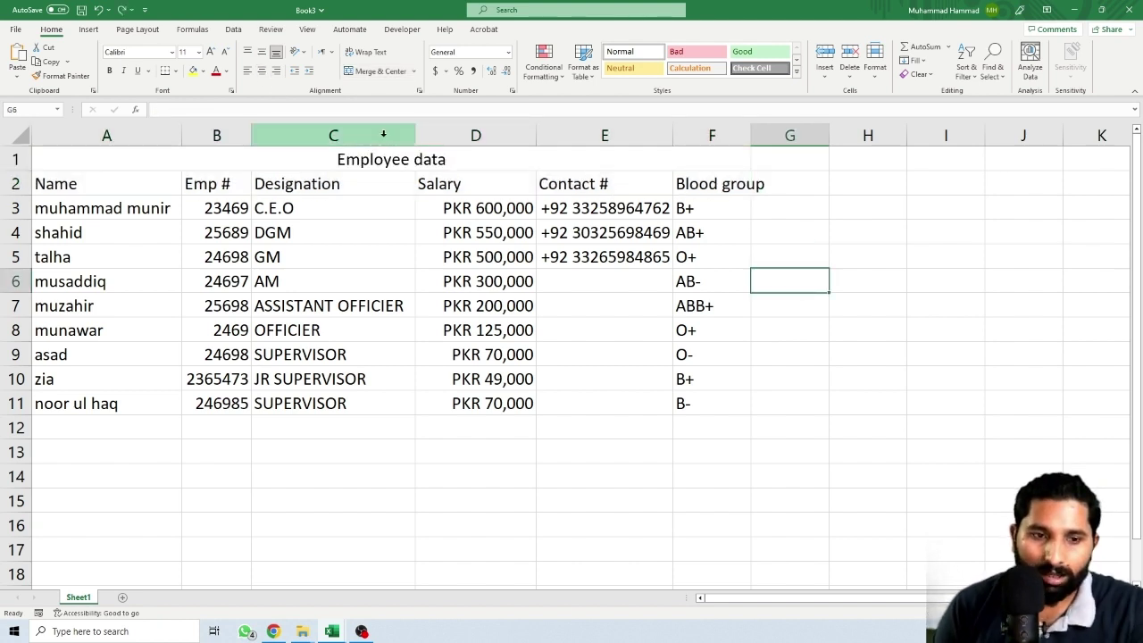
# Center the A2:F2 headers horizontally and vertically, and autofit column F for 'Blood group'.
pyautogui.click(40, 183)
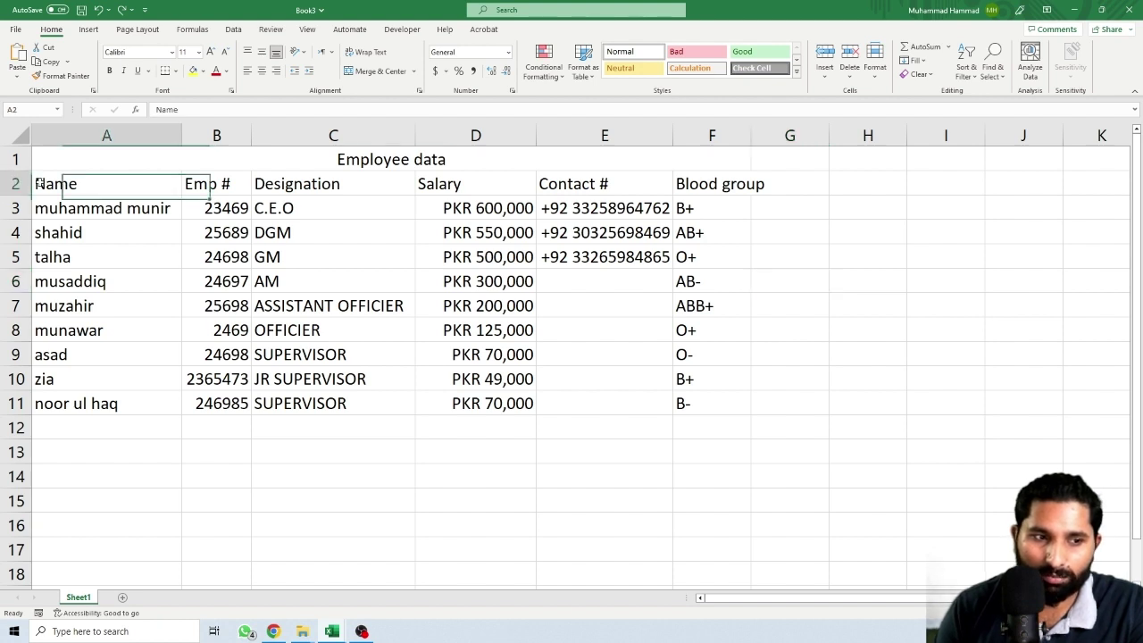
pyautogui.moveTo(39, 183); pyautogui.dragTo(739, 187)
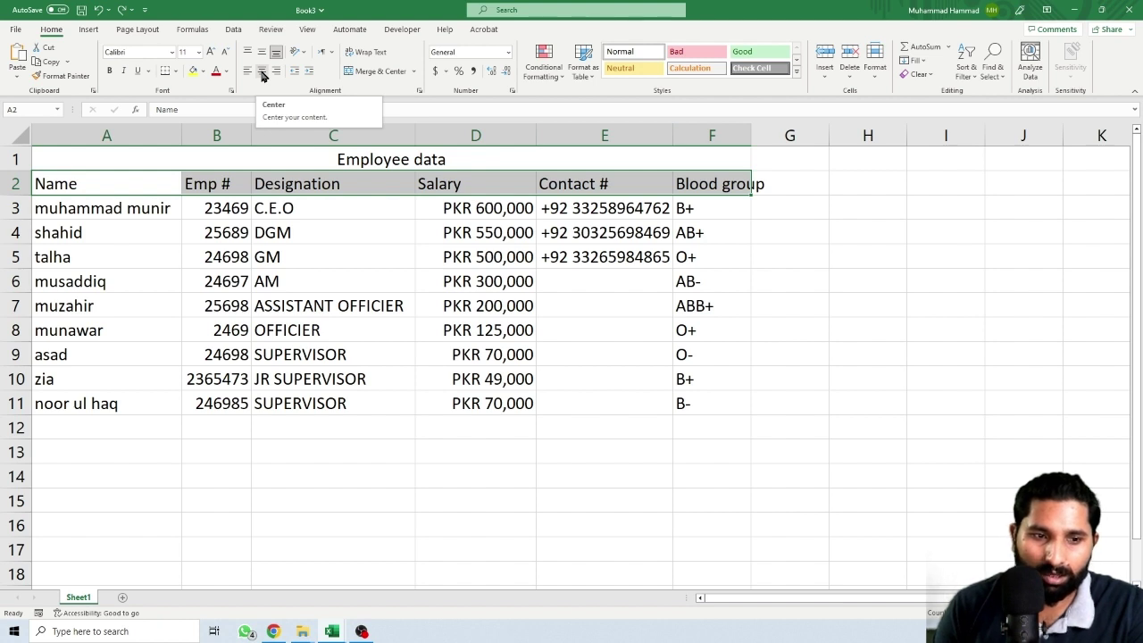
pyautogui.click(263, 76)
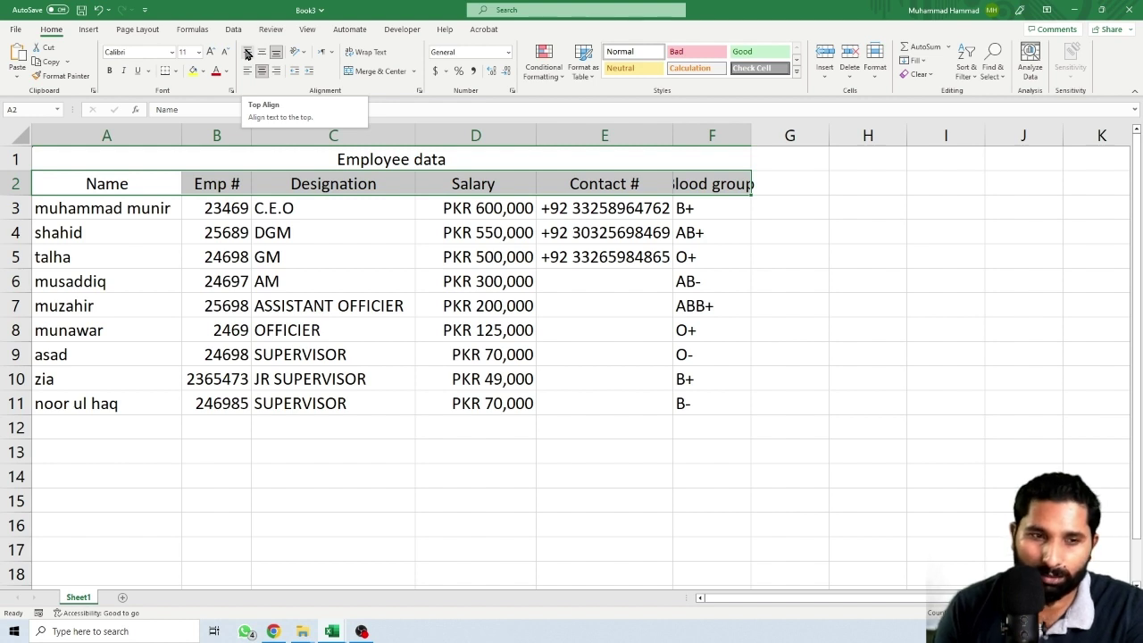
pyautogui.click(247, 53)
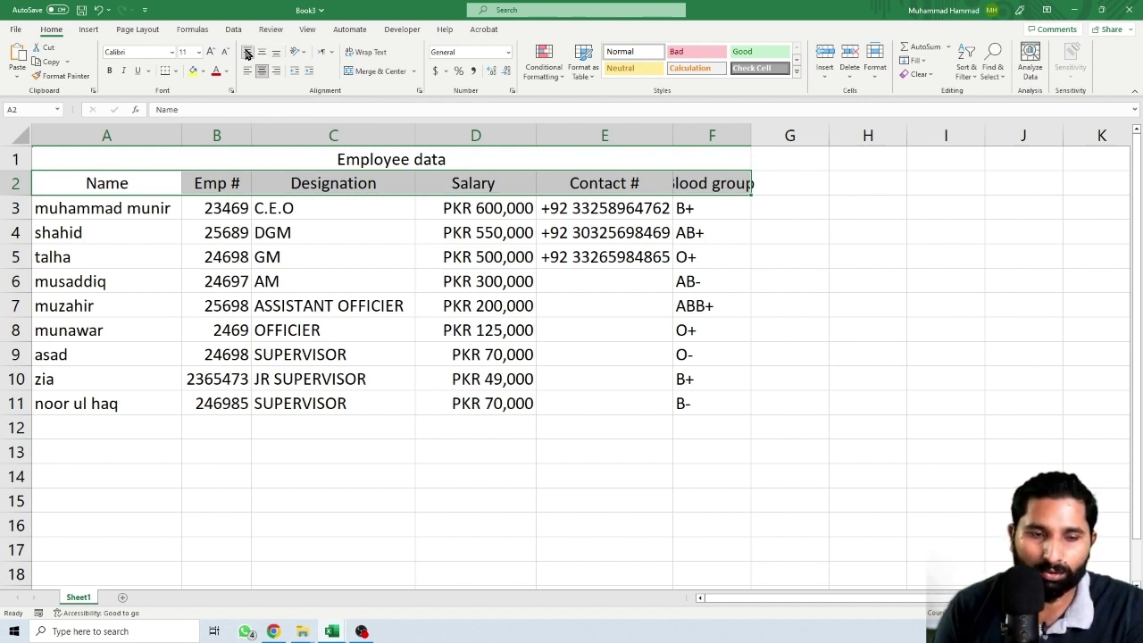
pyautogui.click(263, 54)
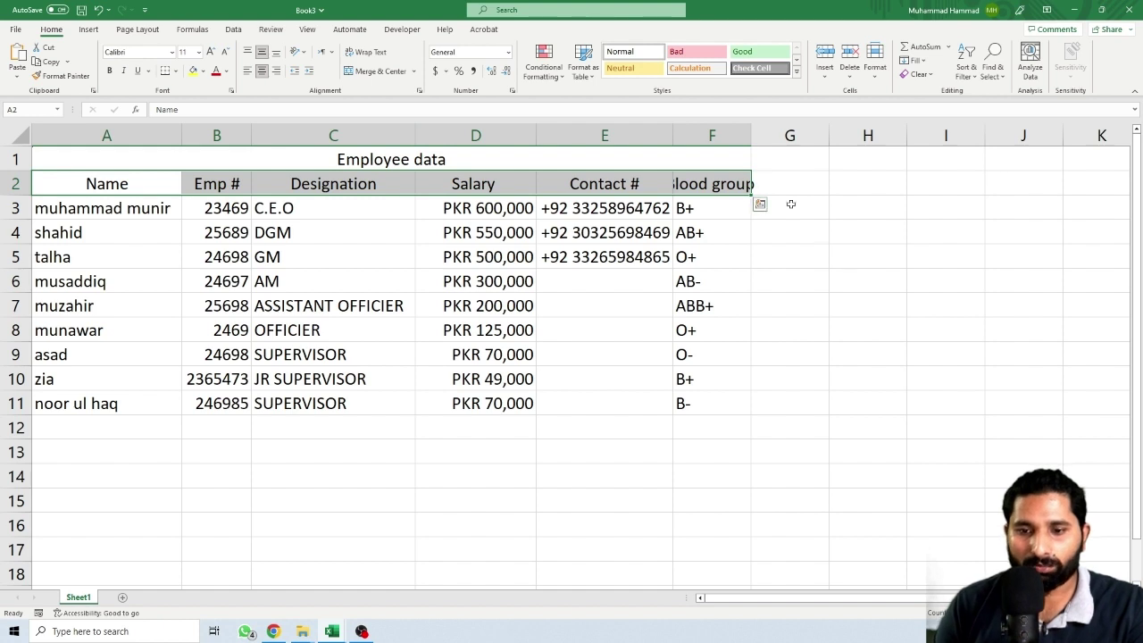
pyautogui.doubleClick(749, 137)
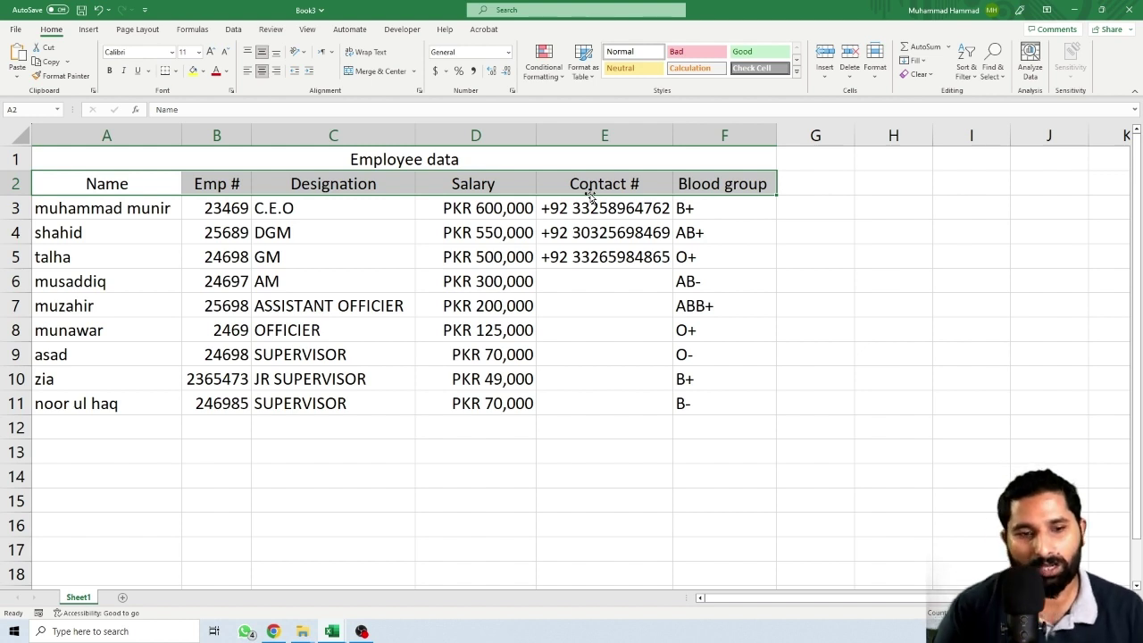
# Fill the title and header rows A1:F2 with Blue, Accent 5, Lighter 80%.
pyautogui.moveTo(571, 165); pyautogui.dragTo(44, 179)
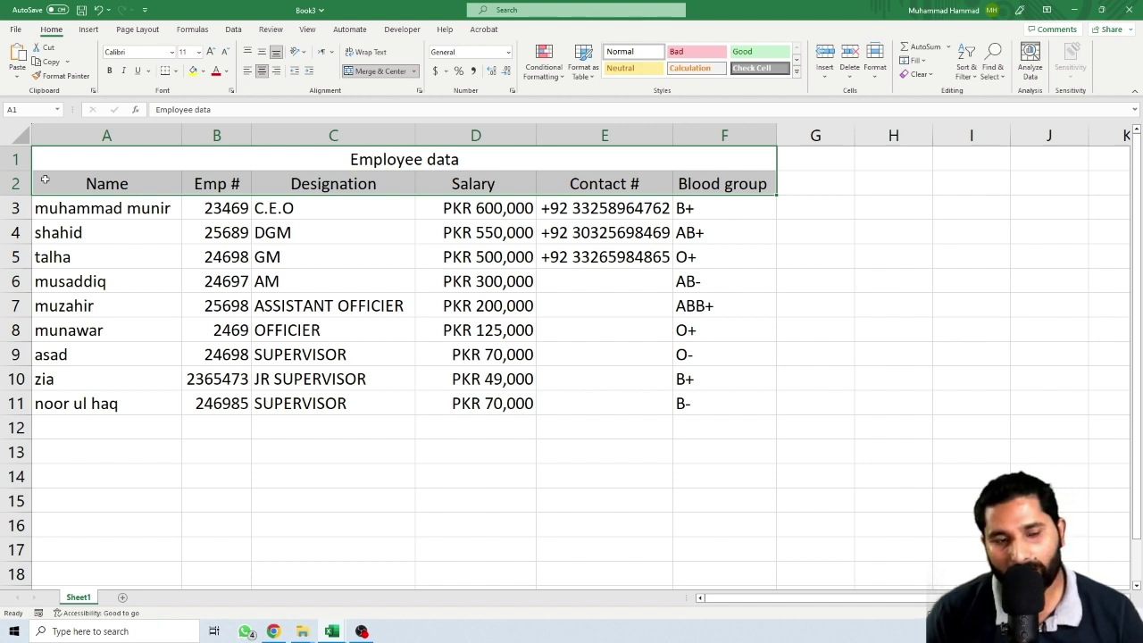
pyautogui.click(204, 72)
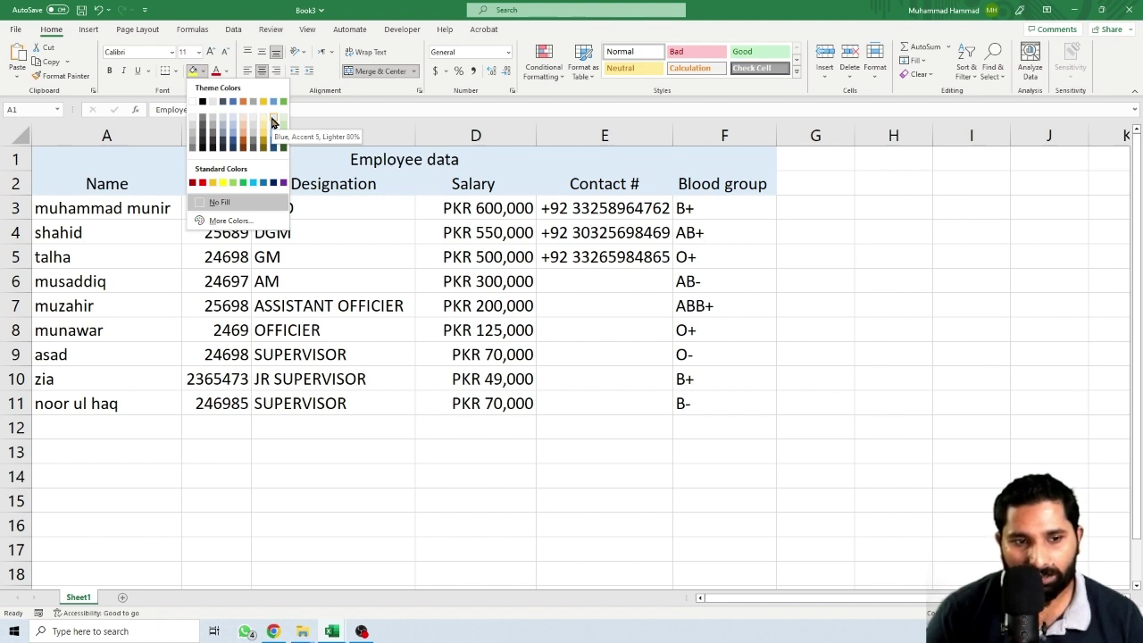
pyautogui.click(272, 123)
pyautogui.click(815, 256)
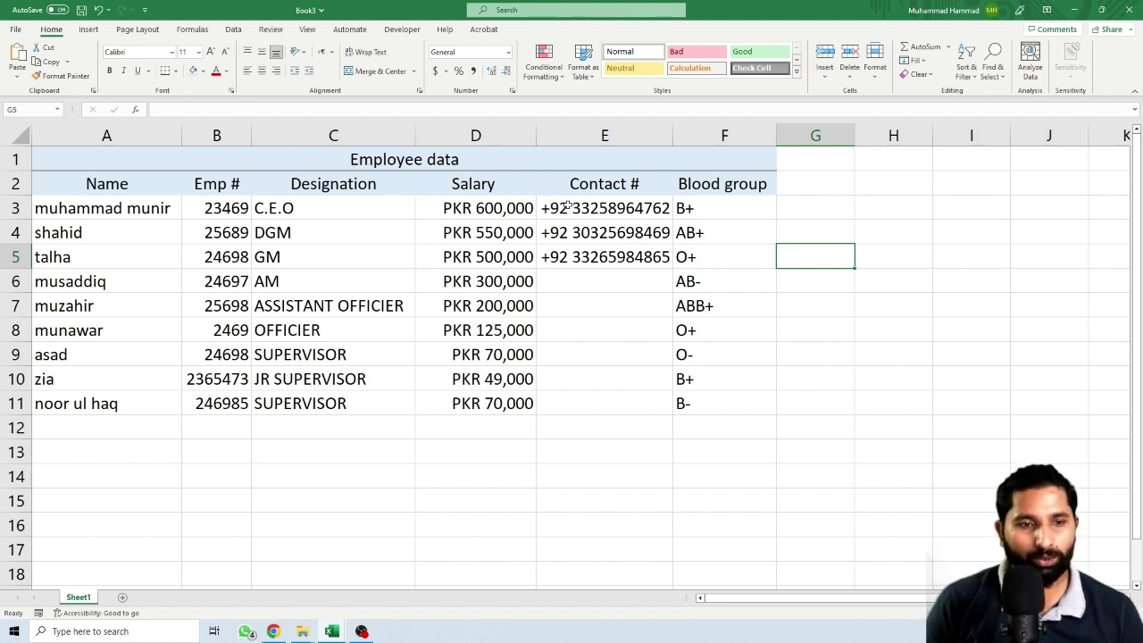
pyautogui.click(40, 159)
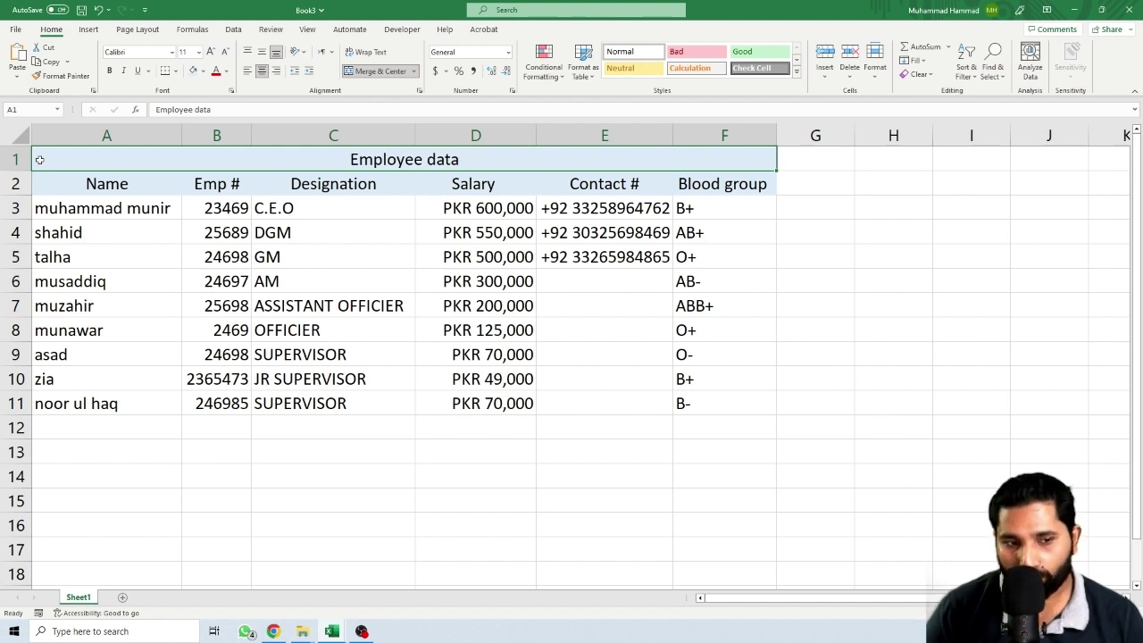
# Apply All Borders to every cell of the employee table A1:F11.
pyautogui.moveTo(39, 158); pyautogui.dragTo(23, 395)
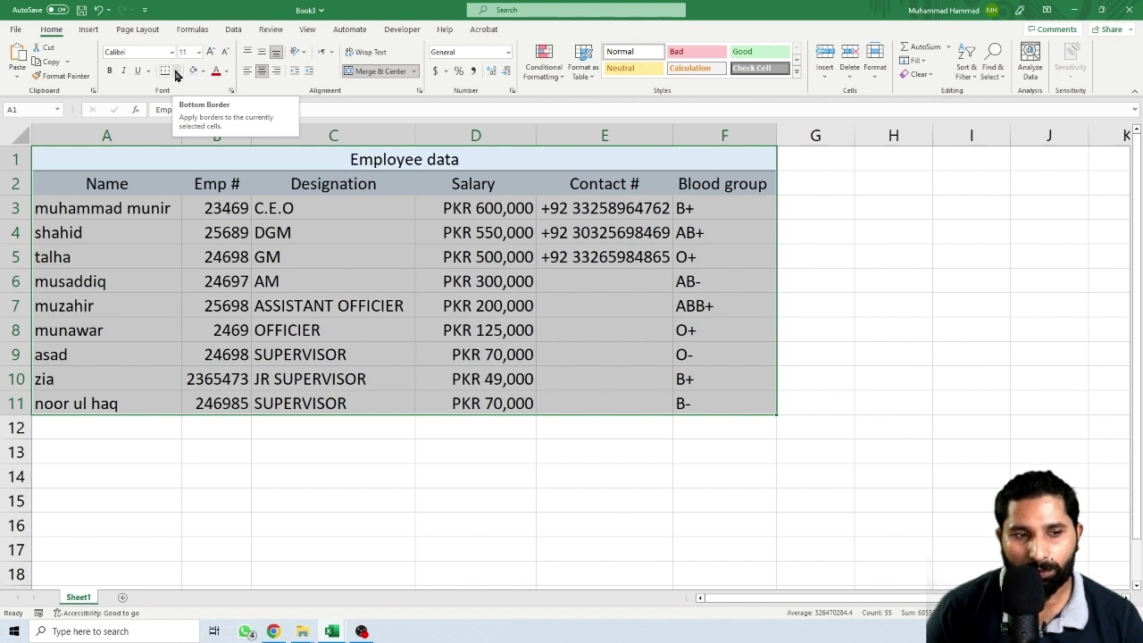
pyautogui.click(175, 71)
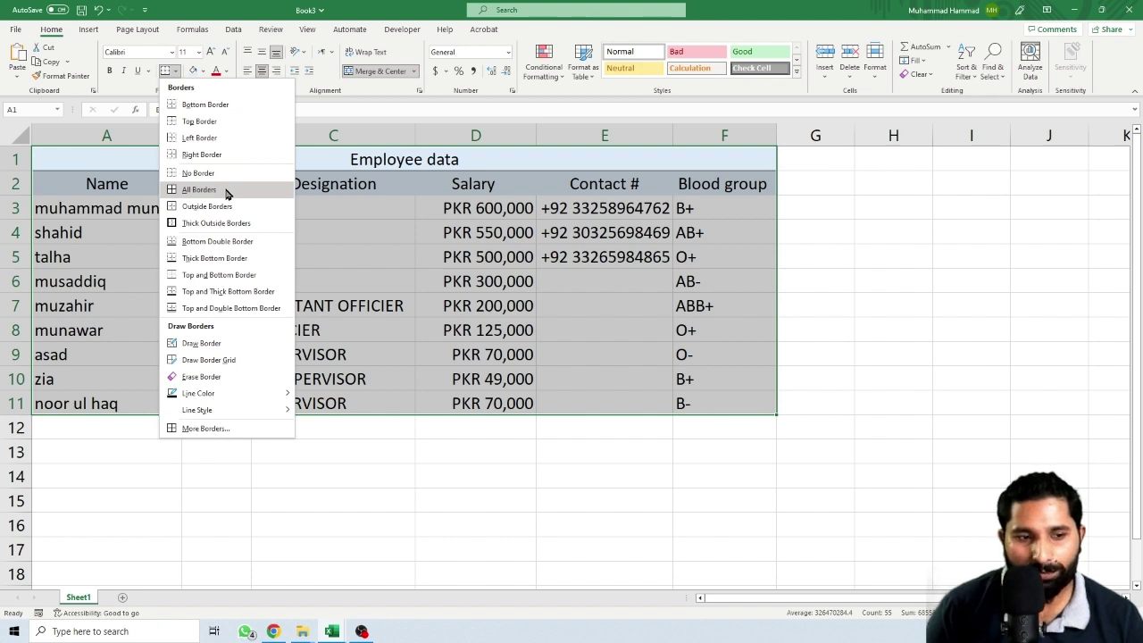
pyautogui.click(226, 191)
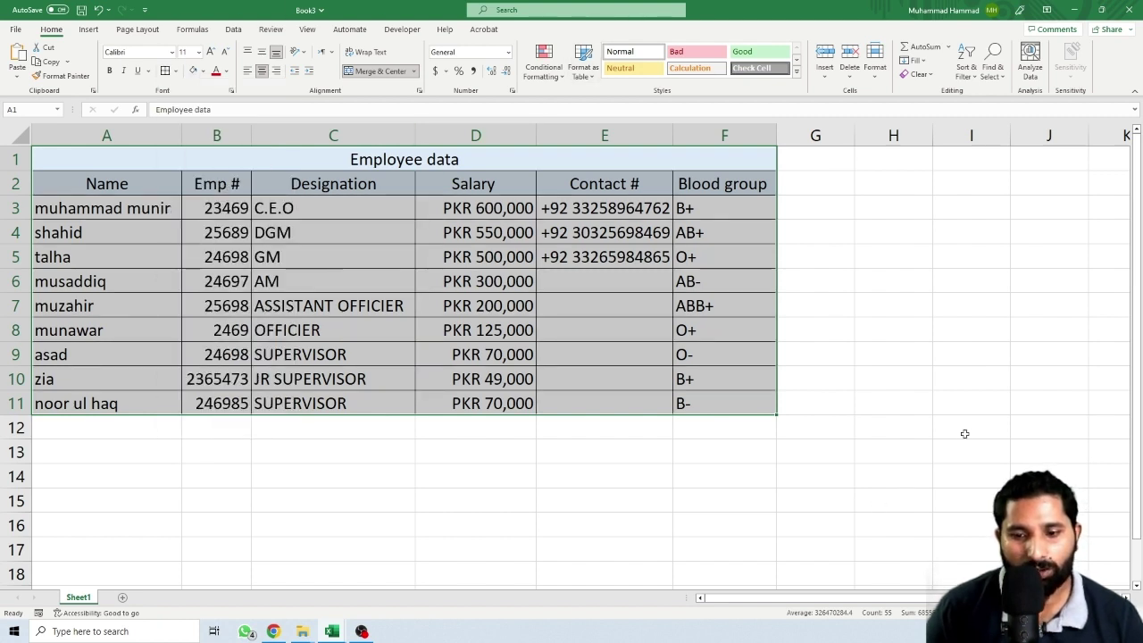
pyautogui.click(898, 433)
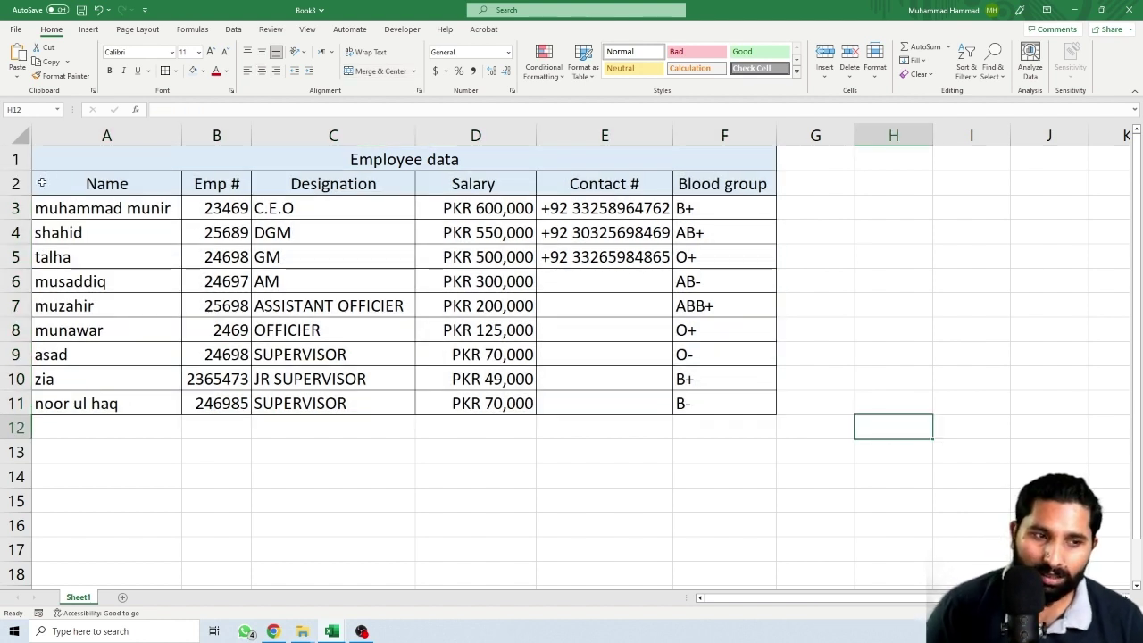
pyautogui.moveTo(44, 182); pyautogui.dragTo(663, 192)
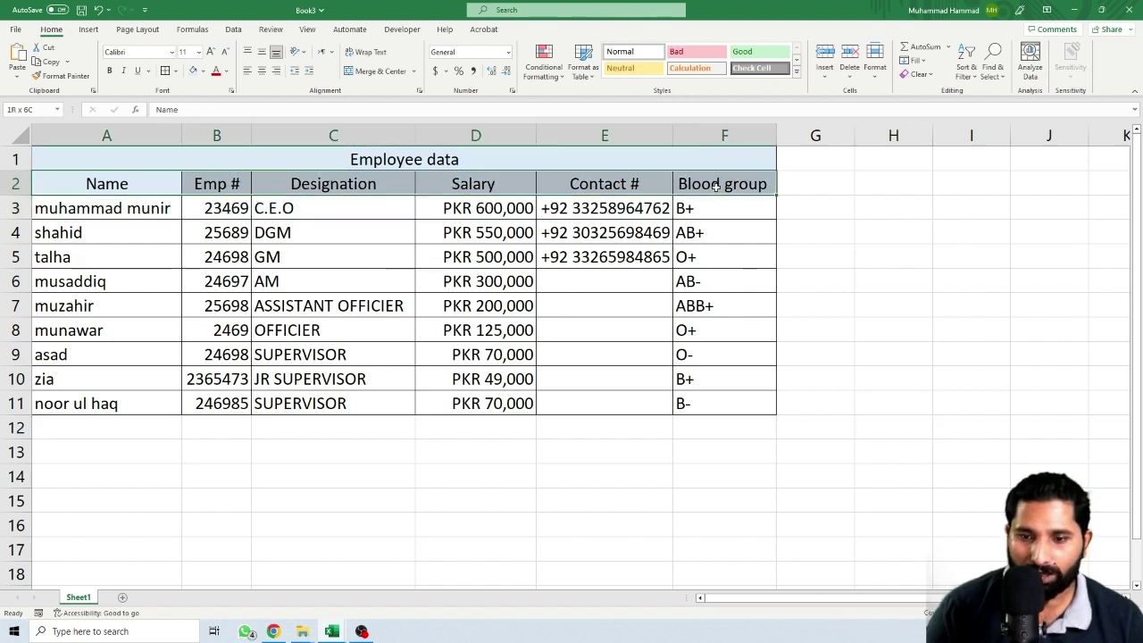
# Color the A2:F2 header labels with Green, Accent 6, Darker 25% font.
pyautogui.moveTo(664, 192); pyautogui.dragTo(694, 185)
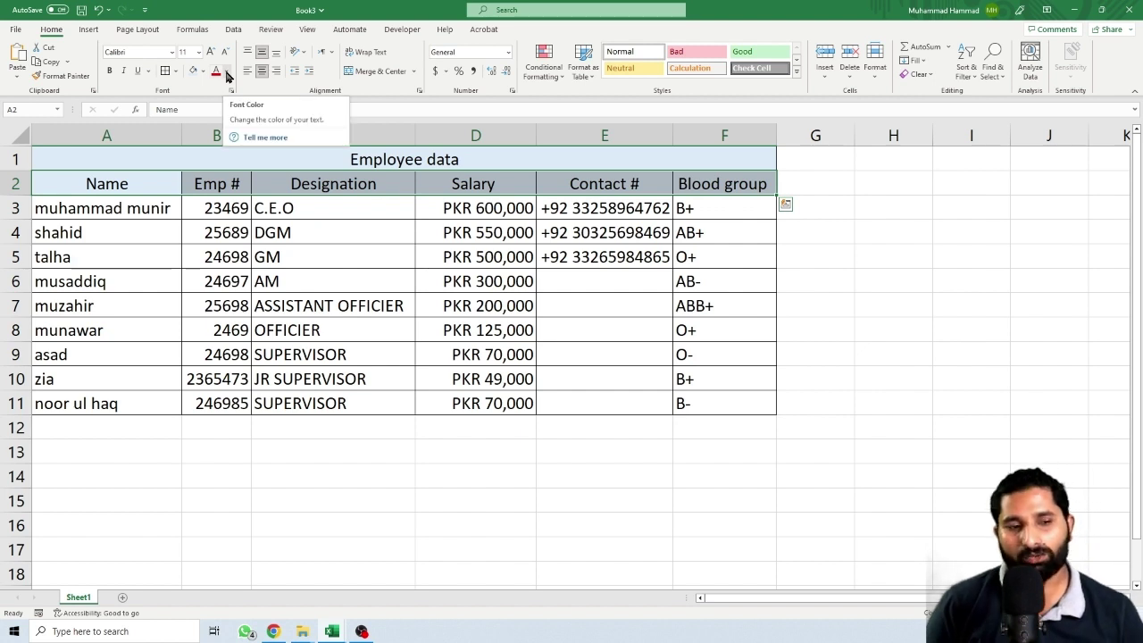
pyautogui.click(227, 75)
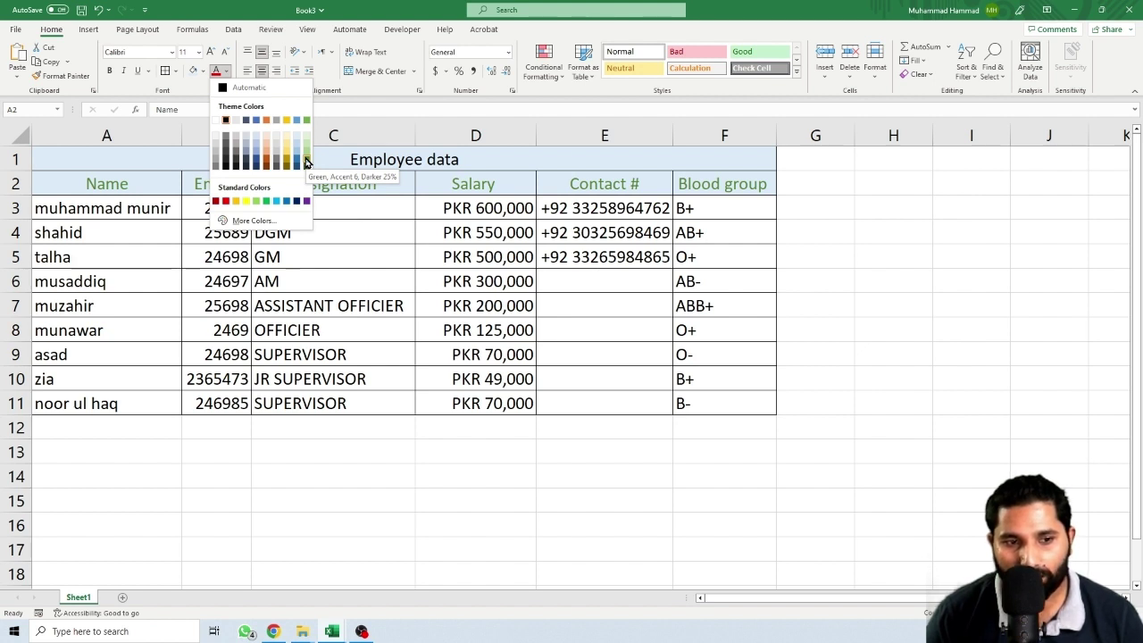
pyautogui.click(306, 161)
pyautogui.click(810, 232)
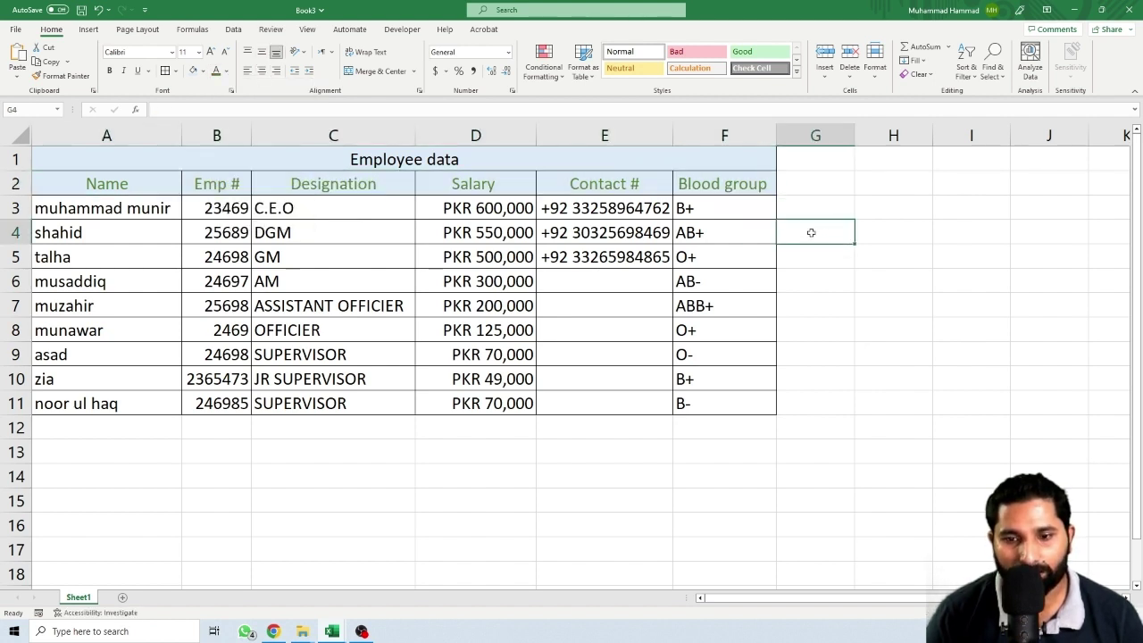